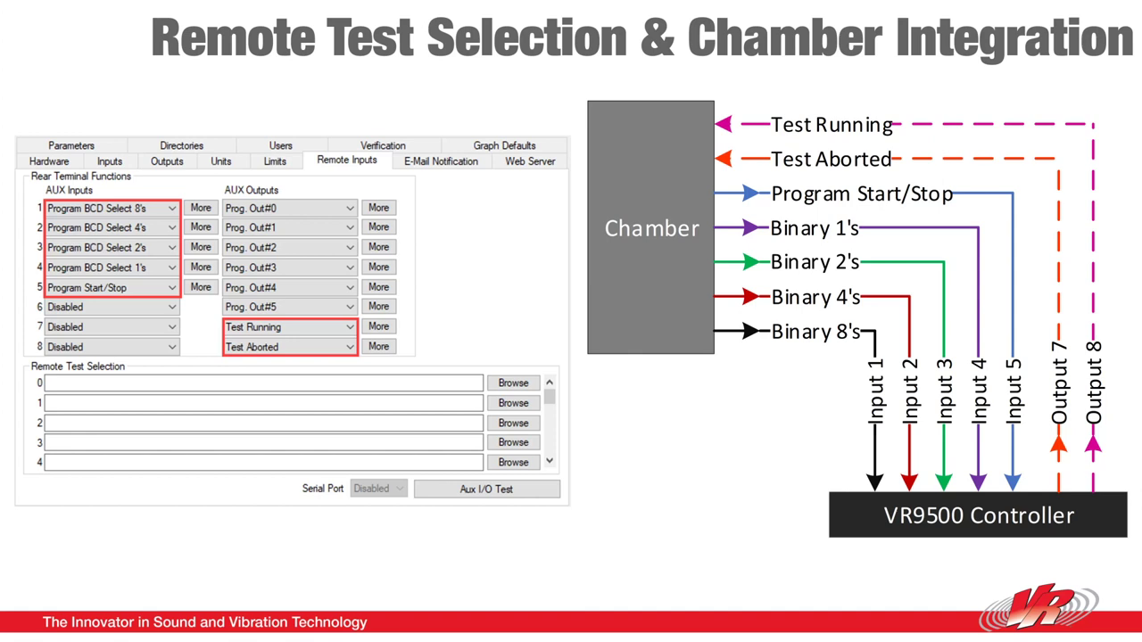
Step: Bring up the window switcher to leave the PowerPoint slide show
key("alt+Tab")
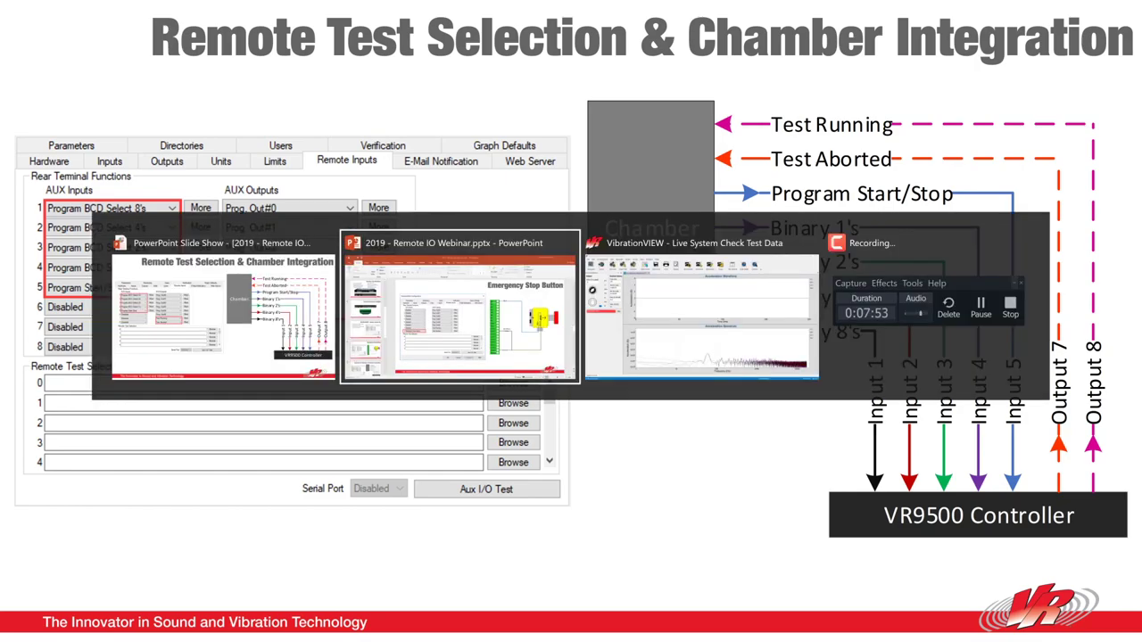
Step: In VibrationVIEW, map AUX inputs 5, 6, 7, 8 to BCD Select 1's, 2's, 4's, 0x80's and apply
key("alt+Tab")
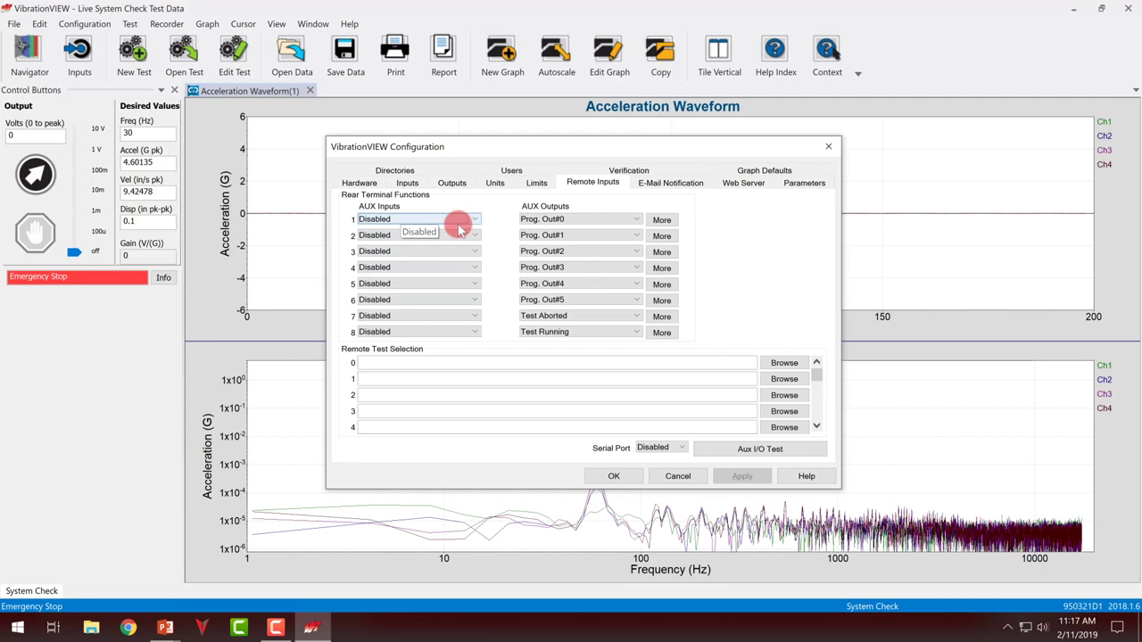
left_click(445, 286)
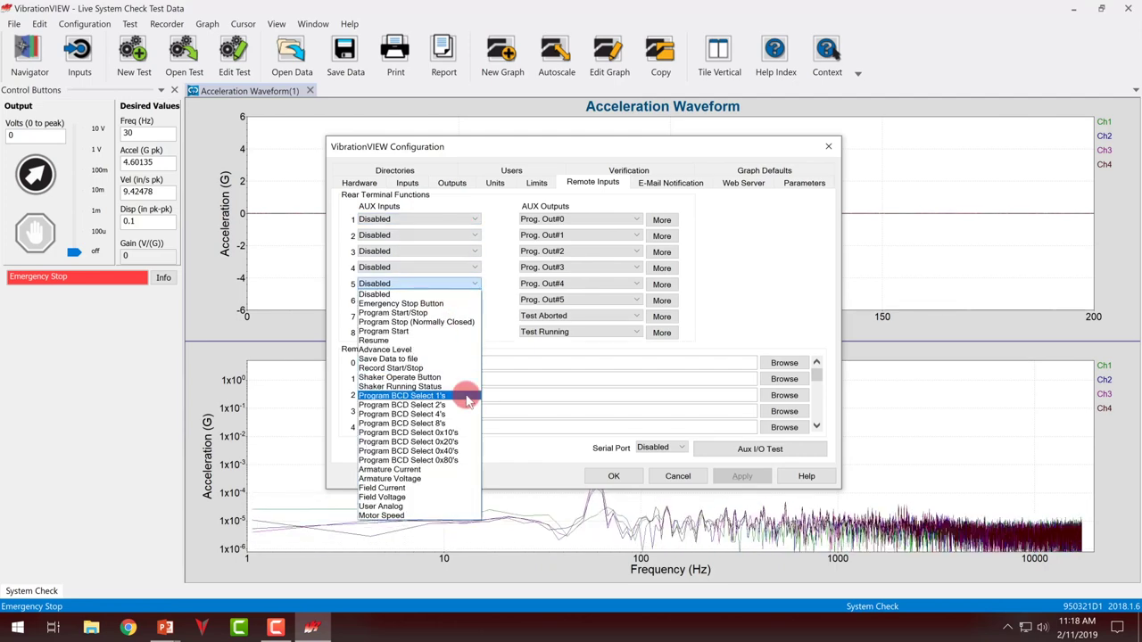
left_click(468, 396)
left_click(446, 300)
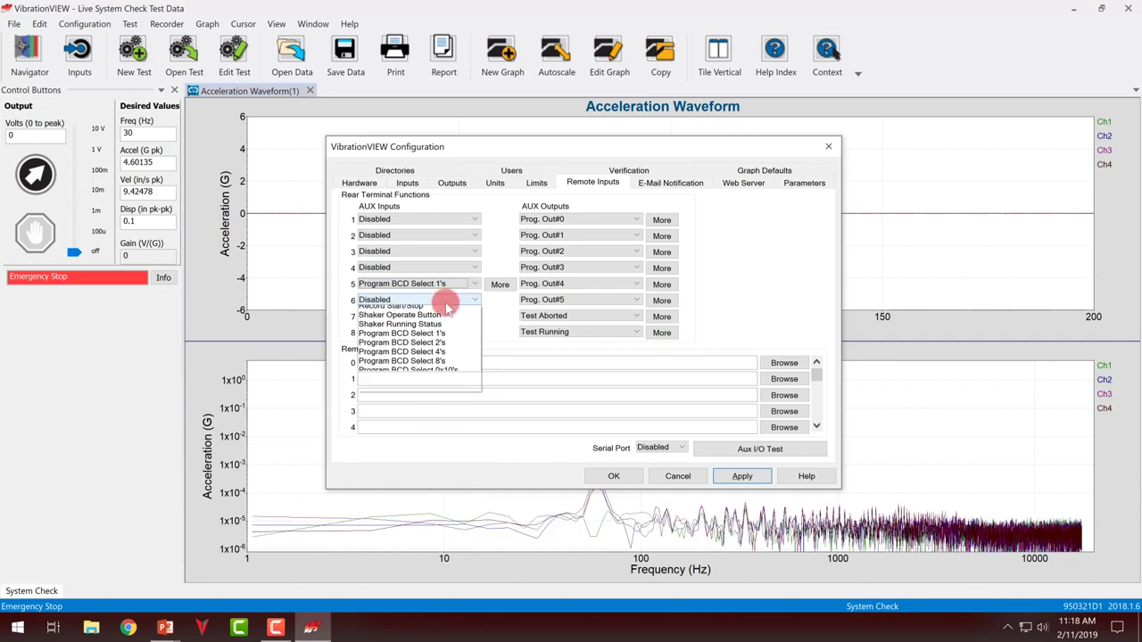
left_click(465, 429)
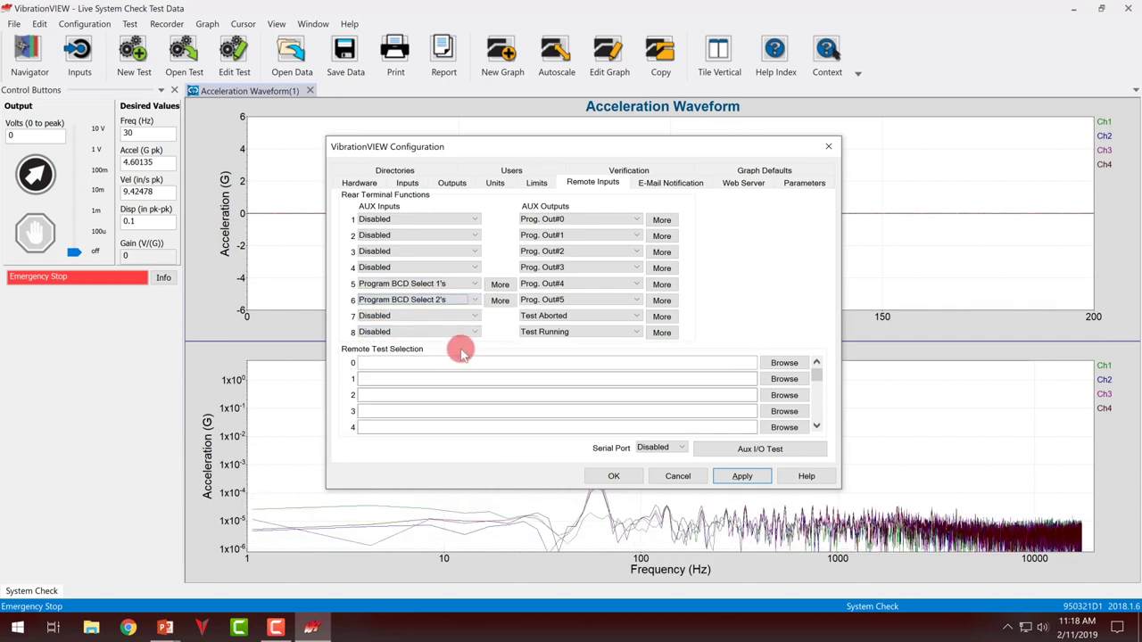
left_click(460, 316)
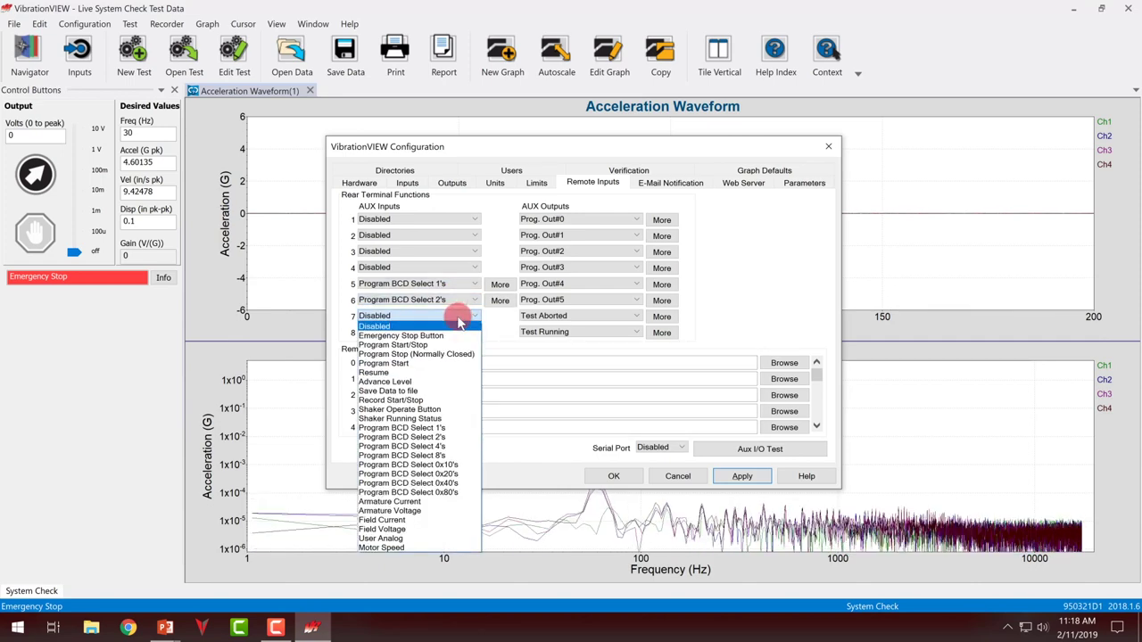
left_click(454, 448)
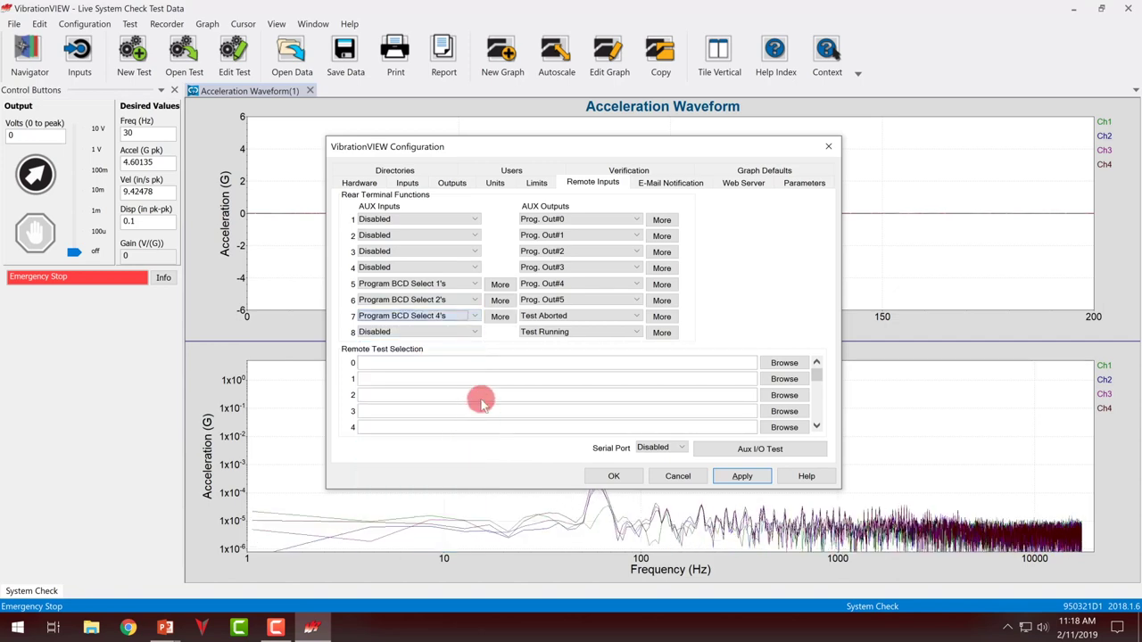
left_click(476, 334)
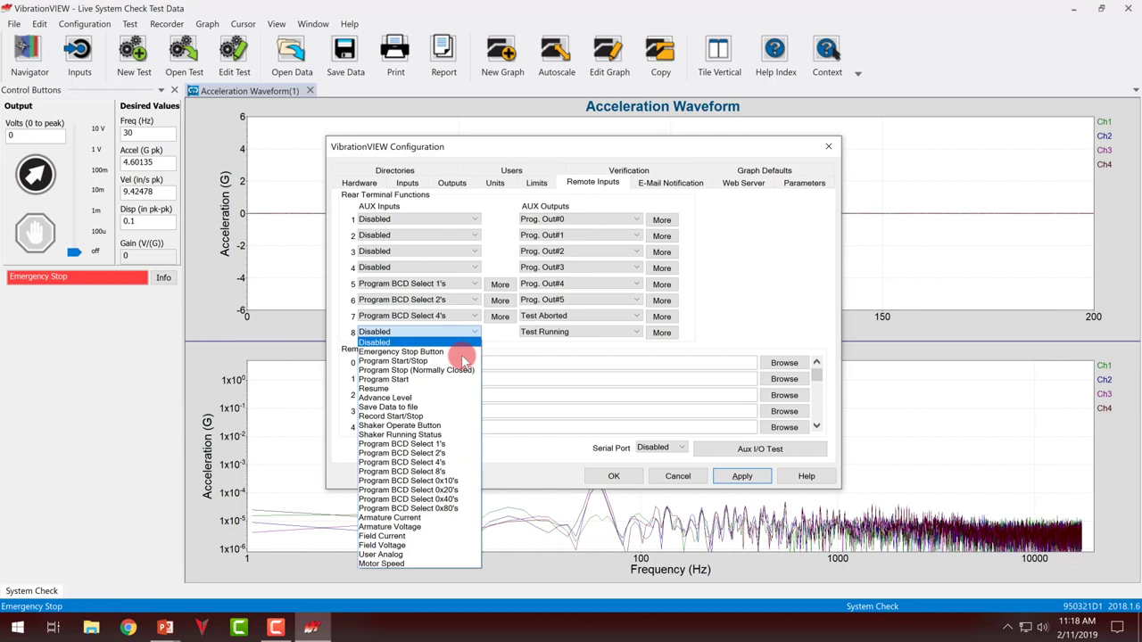
left_click(457, 508)
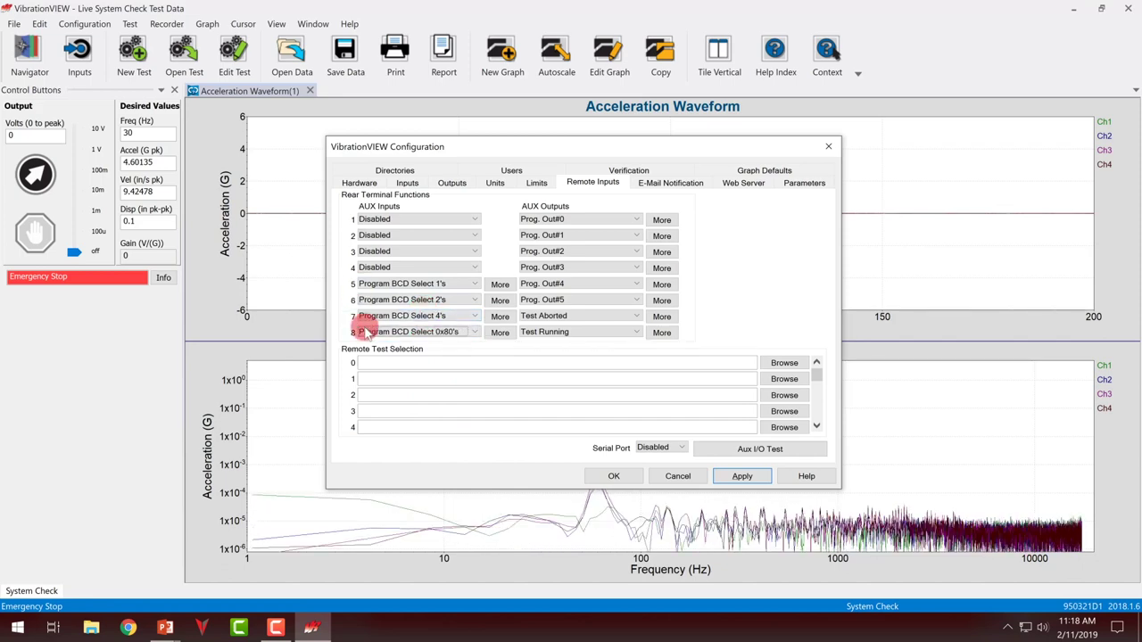
left_click(743, 474)
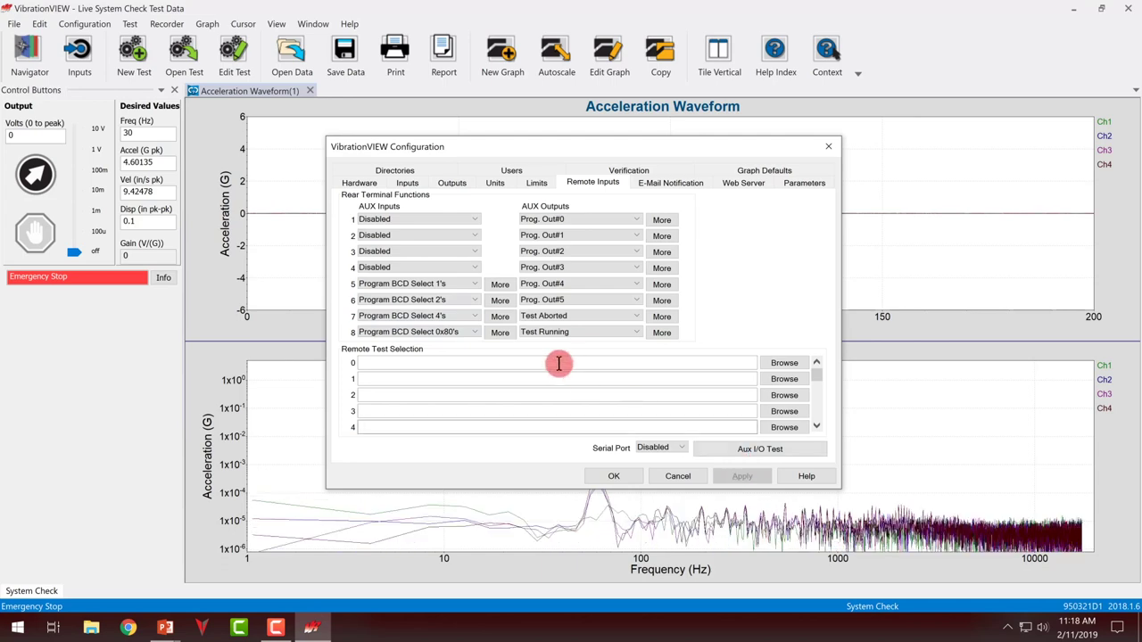
Step: Set AUX input 1 to Program Start/Stop, then Program Start; change AUX input 8 to BCD Select 8's
left_click(454, 220)
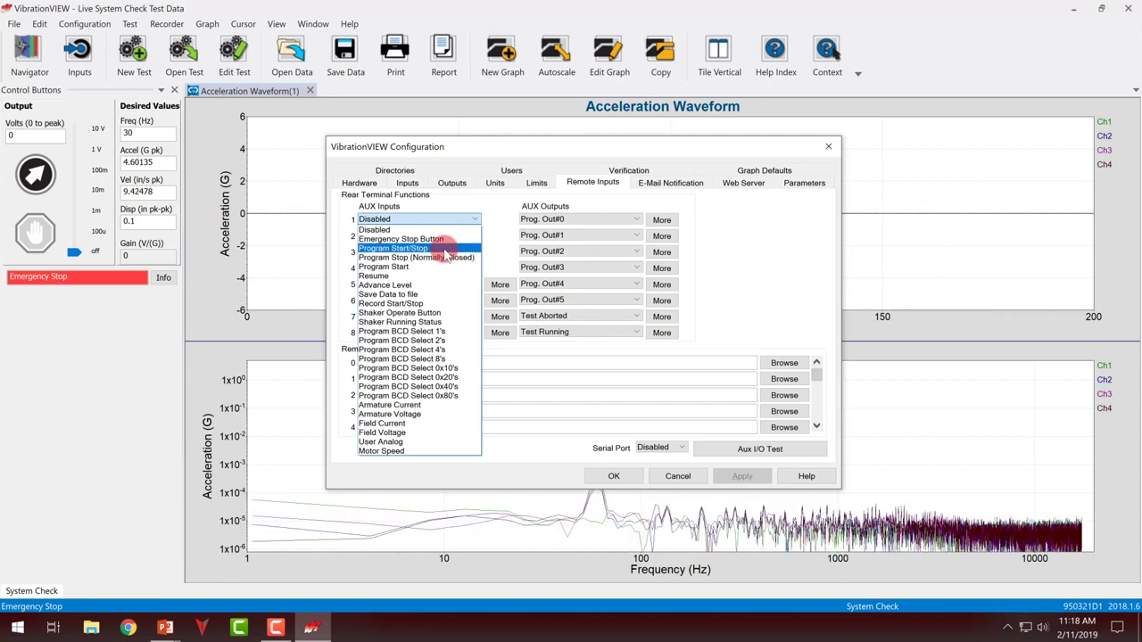
left_click(444, 249)
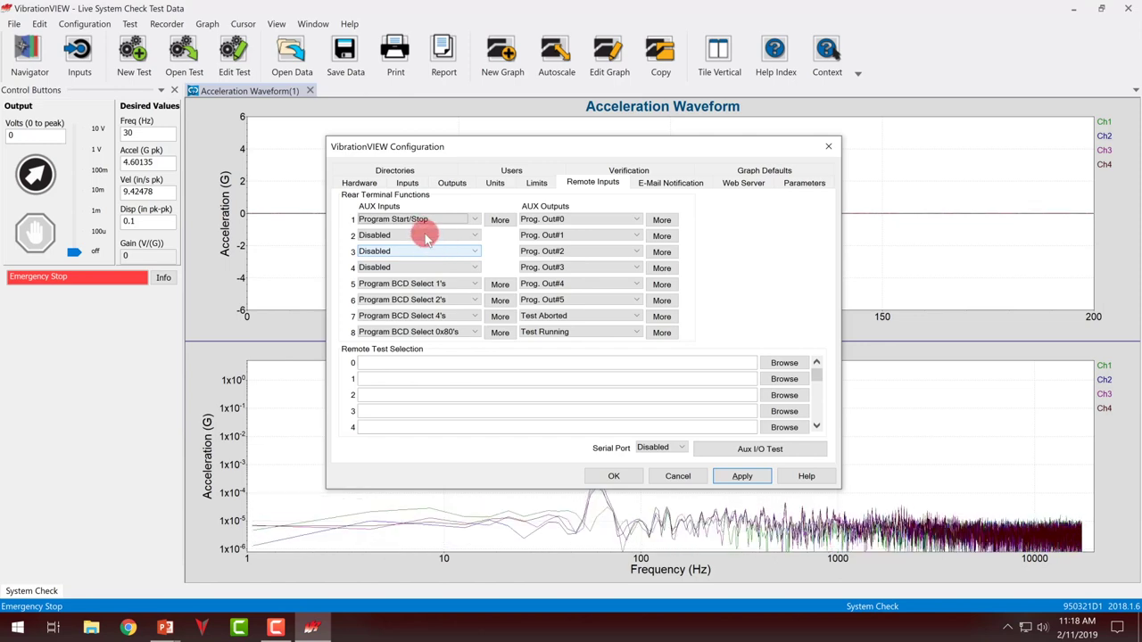
left_click(419, 219)
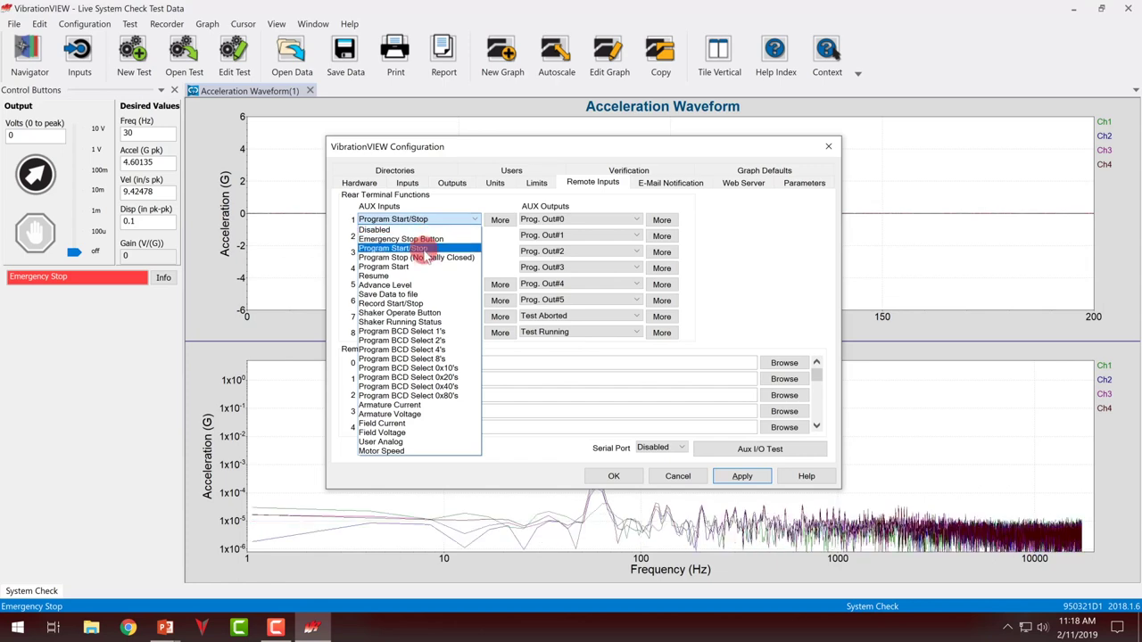
left_click(415, 266)
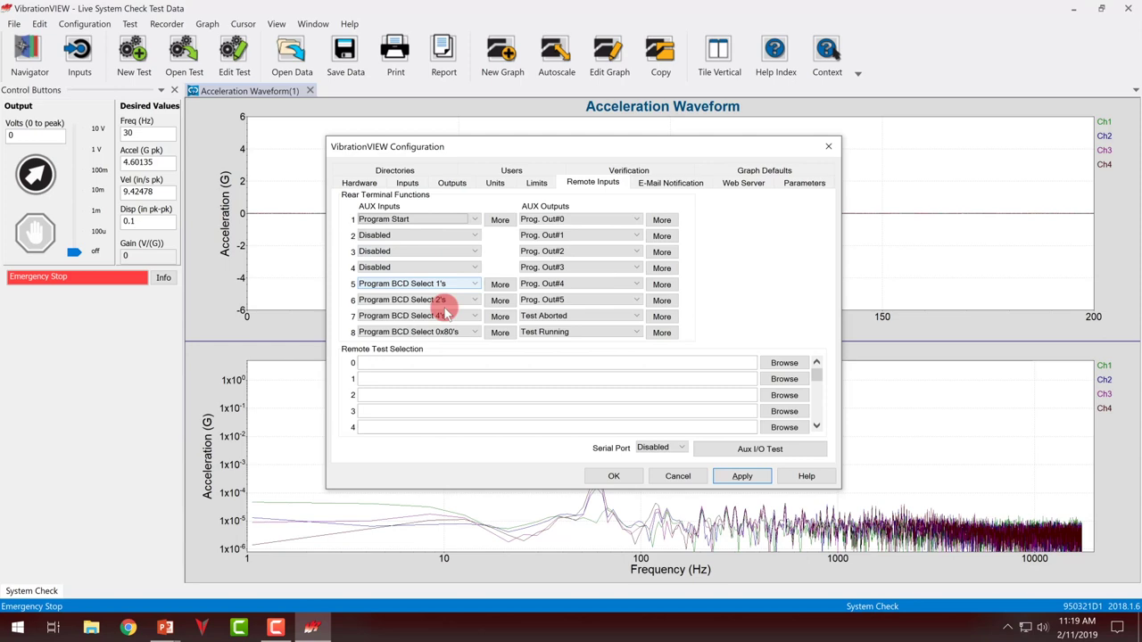
left_click(447, 334)
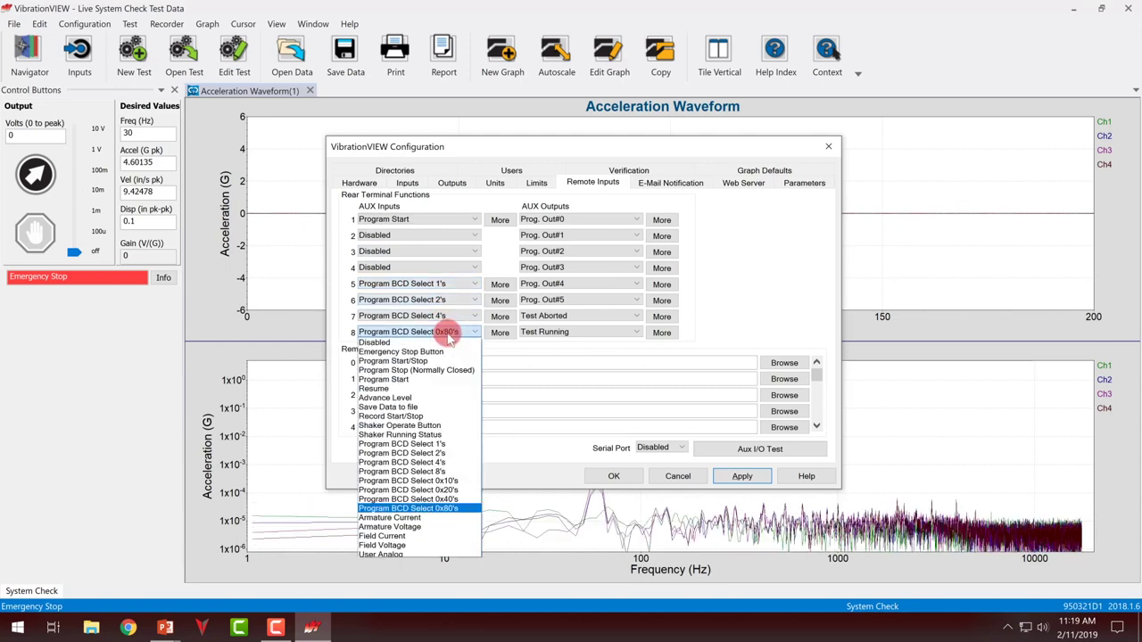
left_click(449, 473)
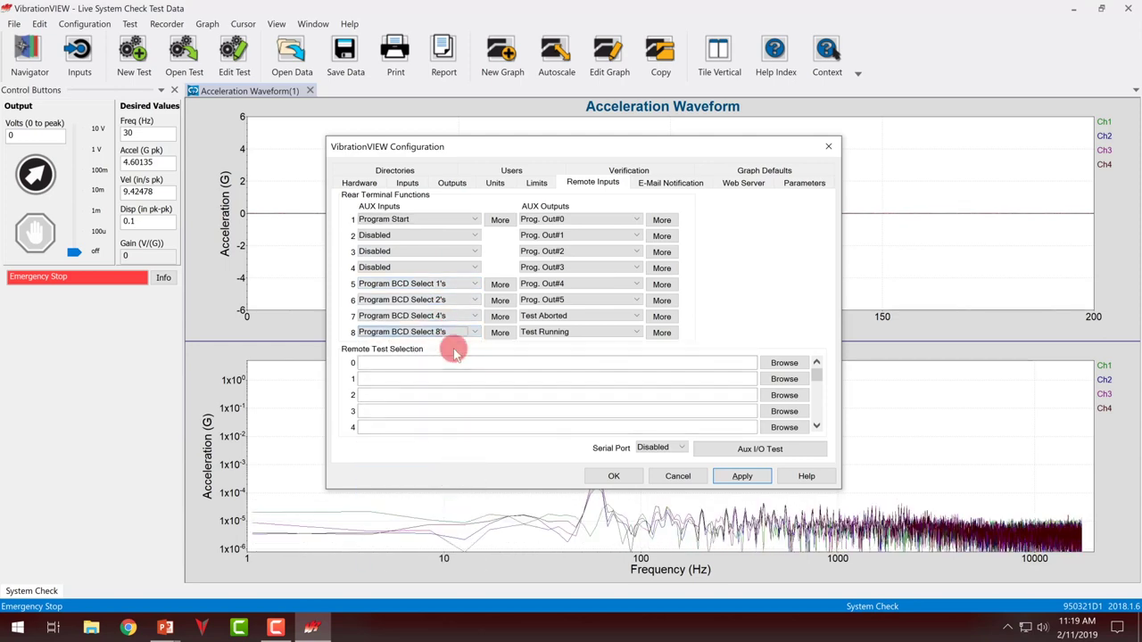
Step: Revert AUX input 2 from Program Stop (Normally Closed) to Disabled and AUX input 1 to Program Start/Stop
left_click(451, 235)
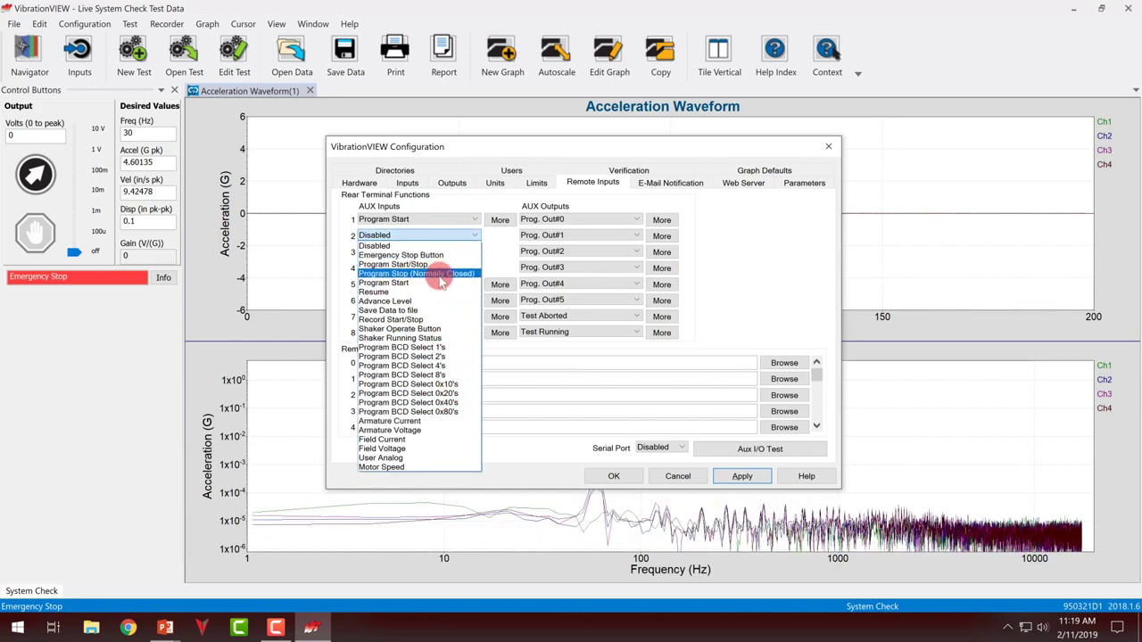
left_click(440, 277)
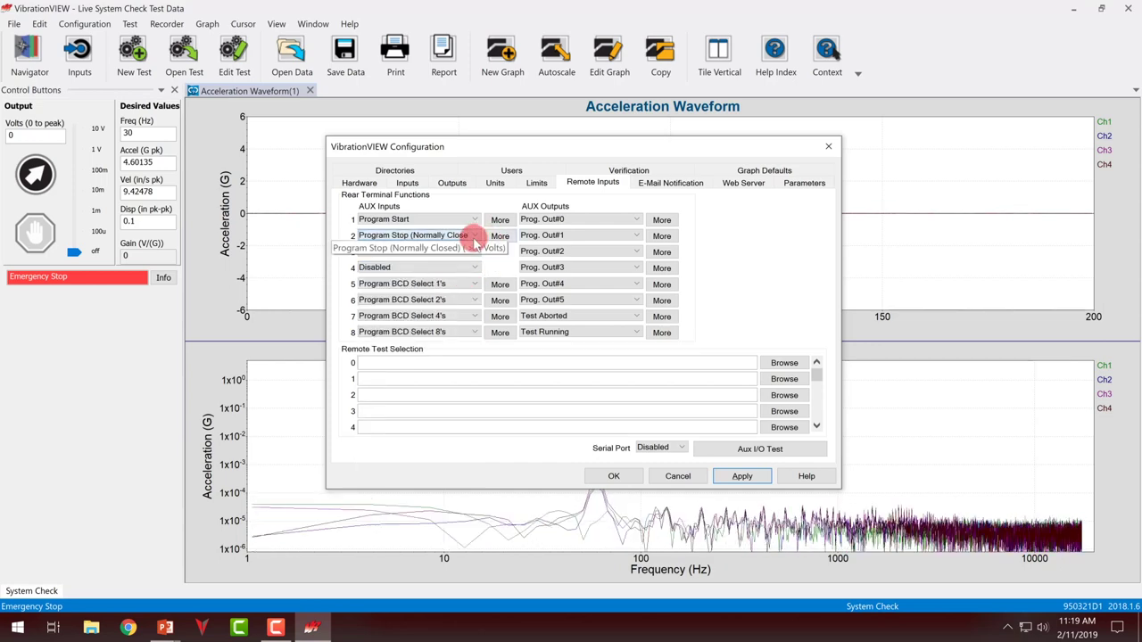
left_click(474, 237)
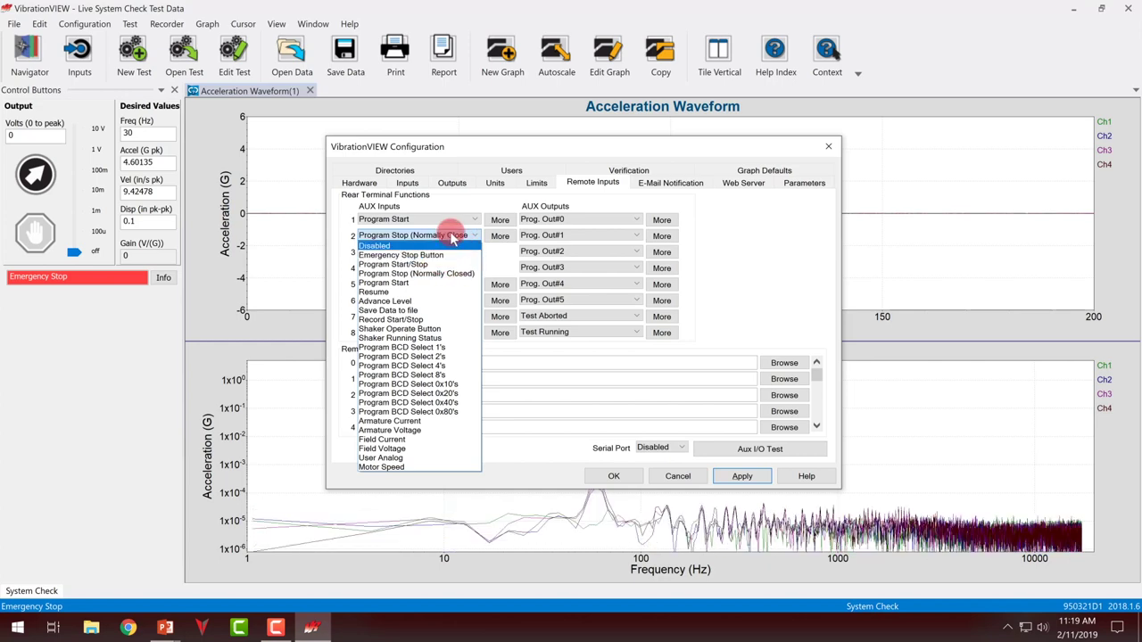
left_click(448, 235)
left_click(441, 230)
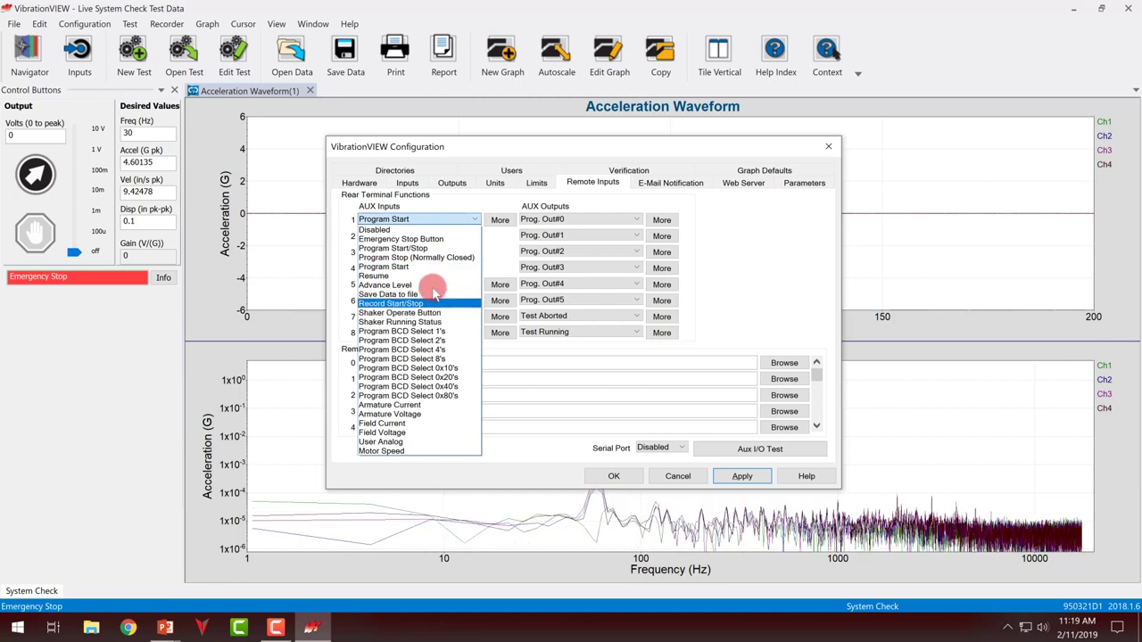
left_click(433, 248)
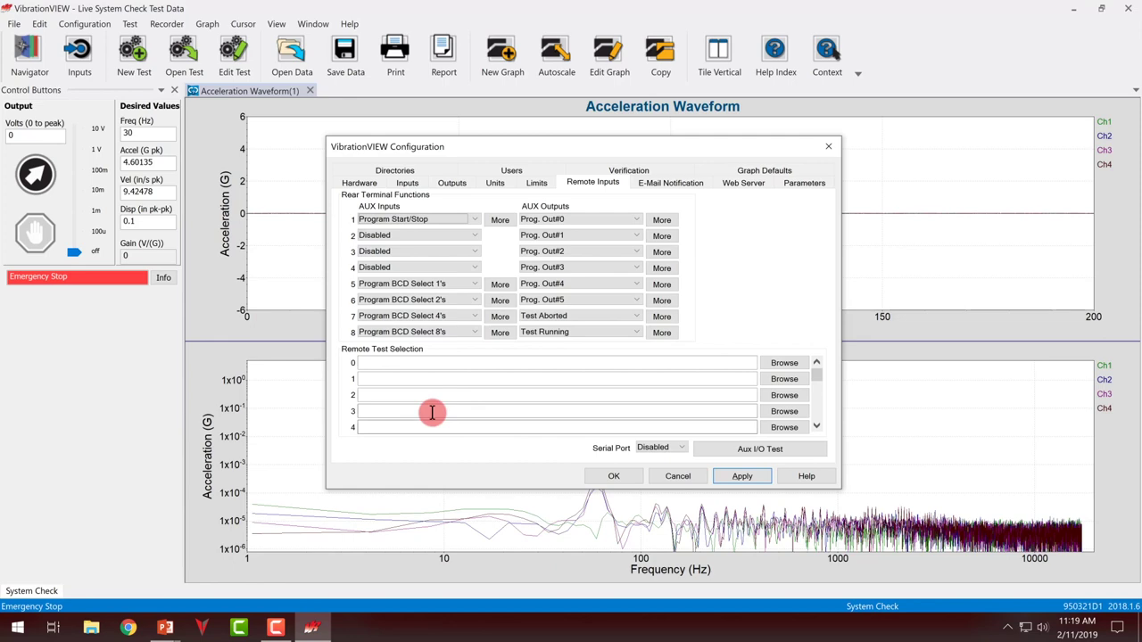
Step: Assign the 10-100 Hz Sweep.vsp test to remote test slot 2
left_click(364, 394)
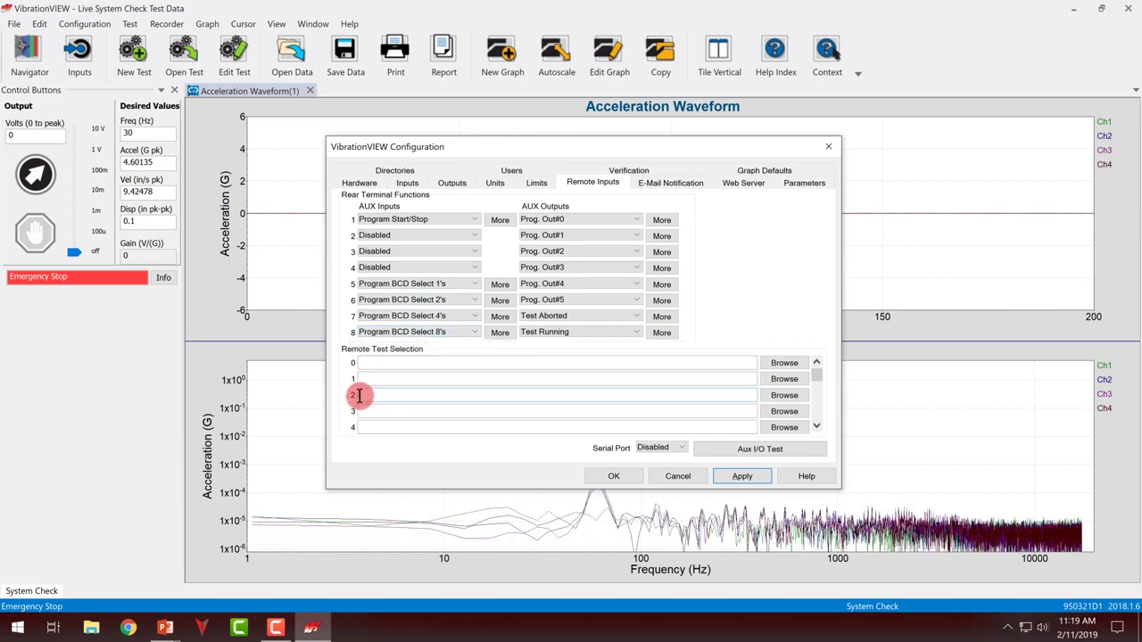
left_click(770, 398)
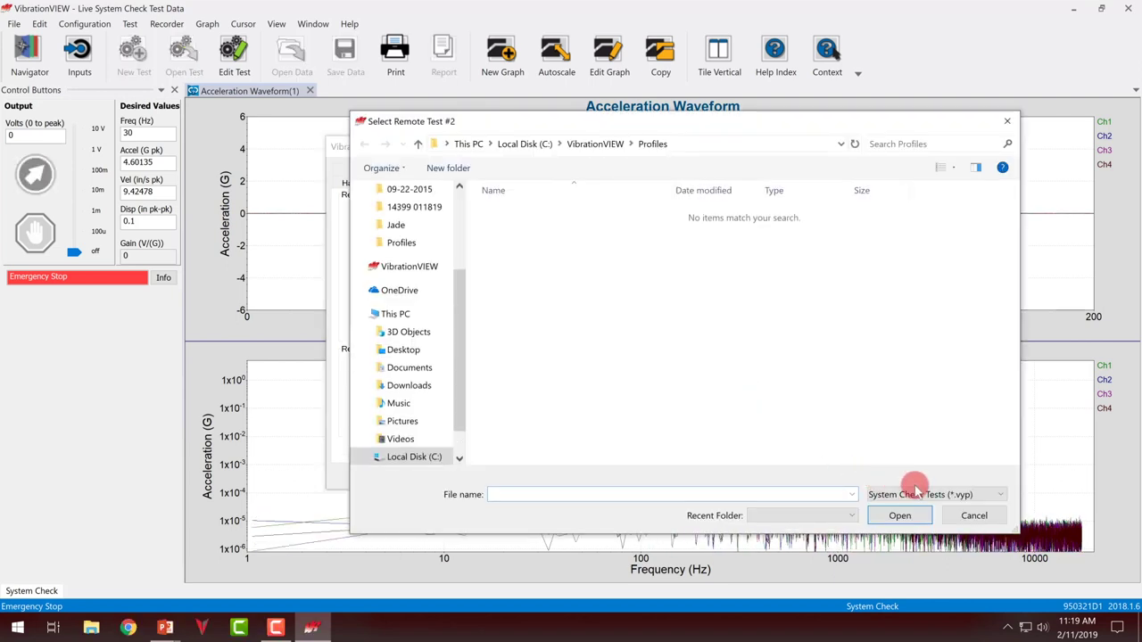
left_click(916, 491)
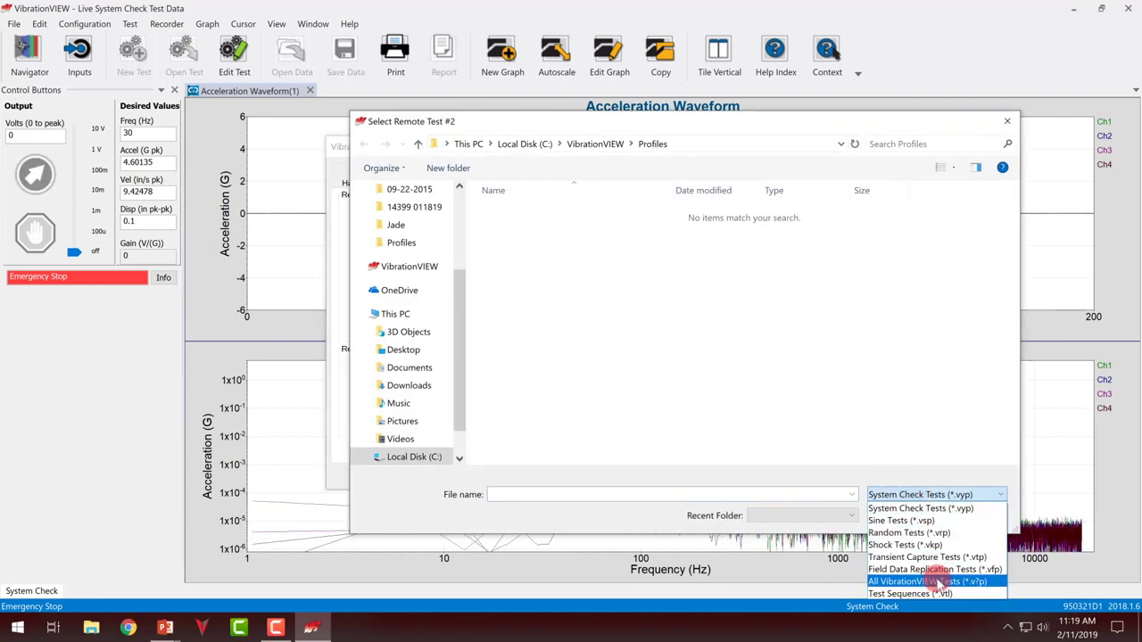
left_click(935, 582)
left_click(544, 213)
double_click(550, 214)
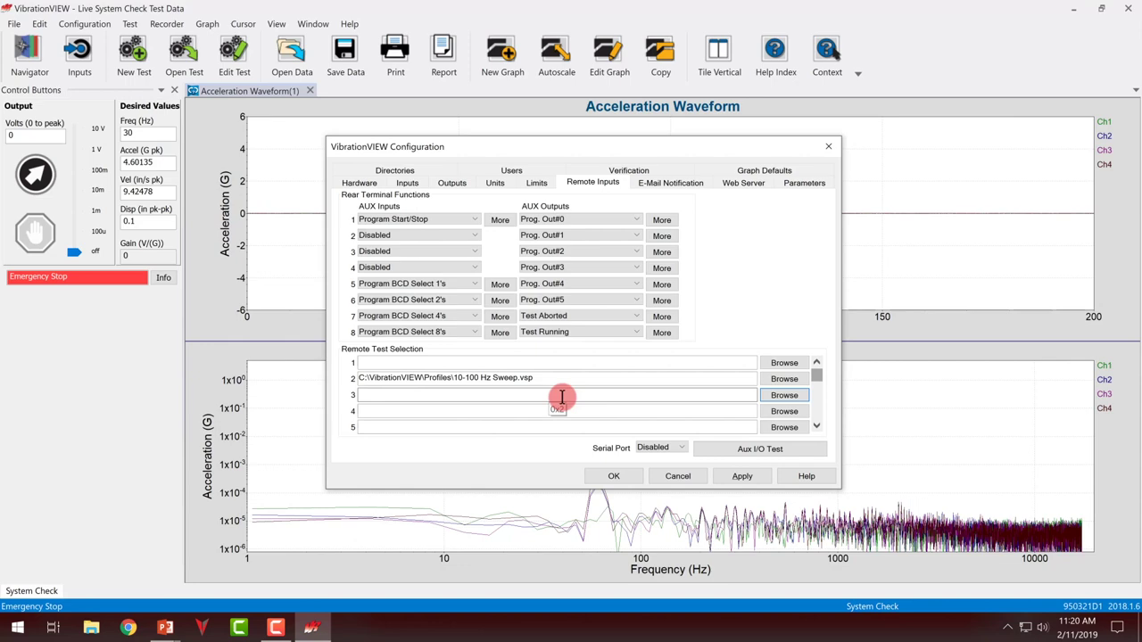
Step: Assign the 20-2000Hz Random.vrp test to remote test selection 7
scroll(438, 413, "down", 1)
scroll(403, 424, "down", 1)
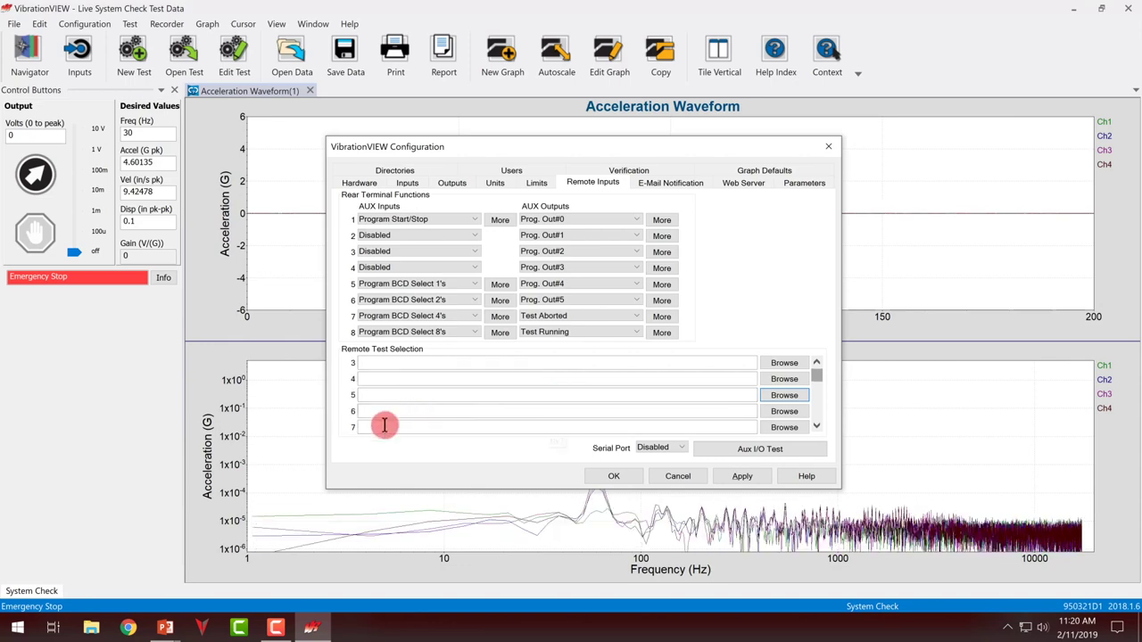
left_click(382, 426)
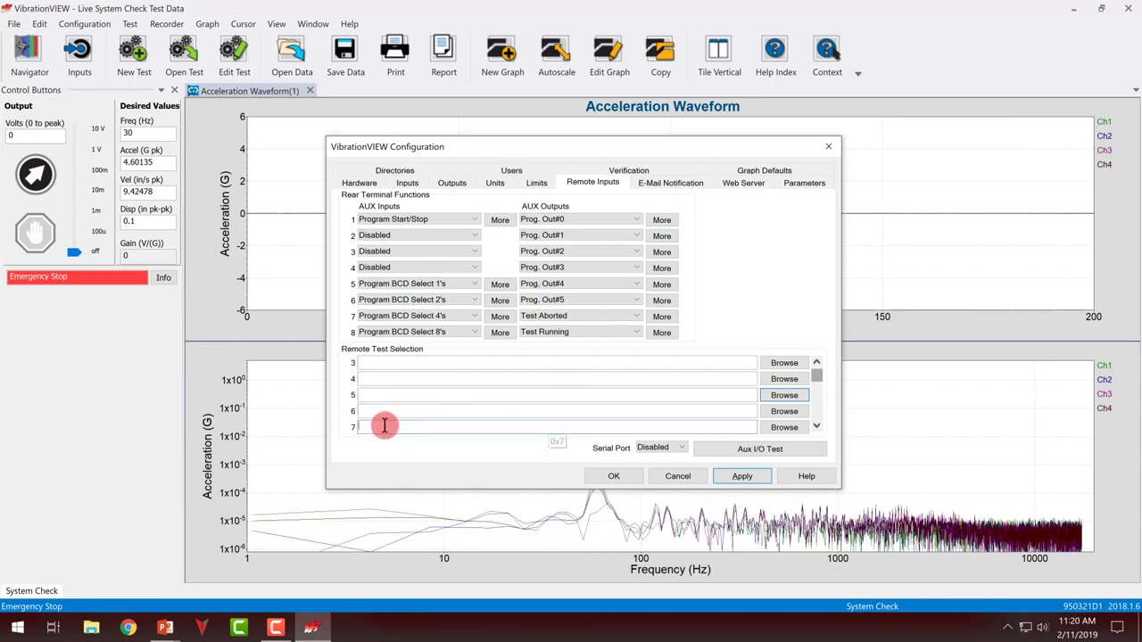
left_click(785, 427)
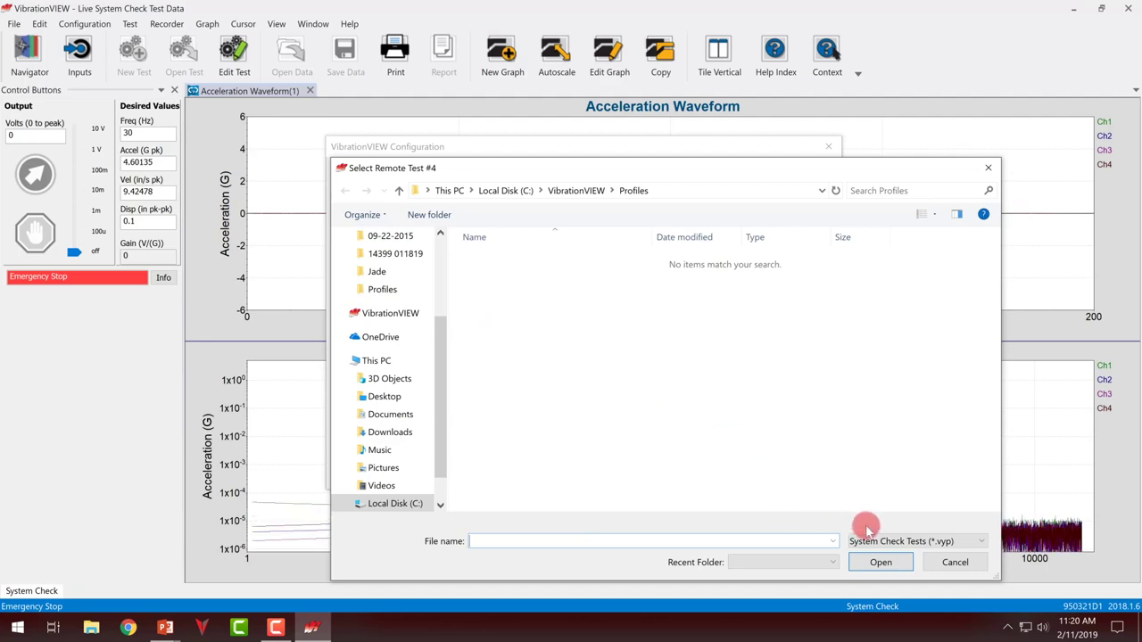
left_click(870, 541)
left_click(879, 516)
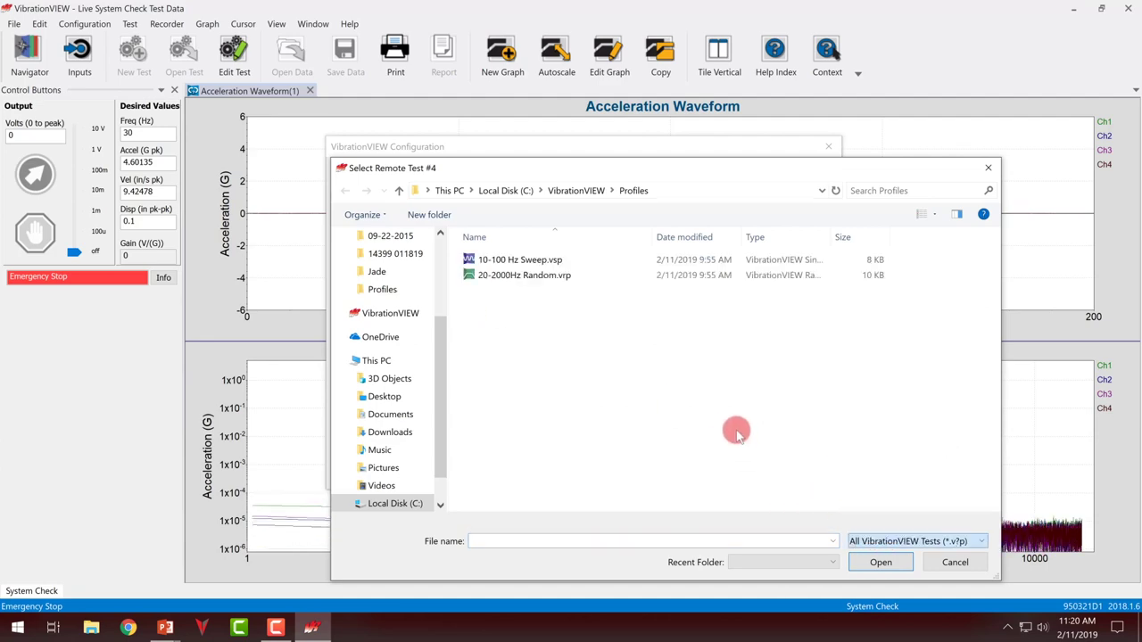
double_click(499, 272)
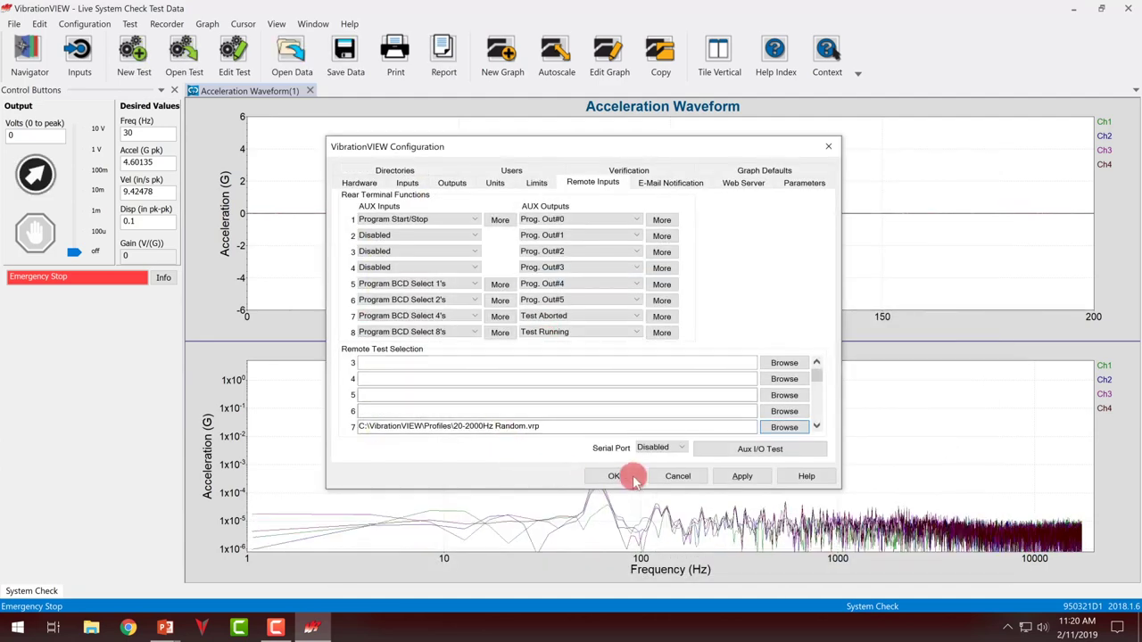
Step: Apply the remote test assignments and open the Aux I/O Test panel
left_click(740, 478)
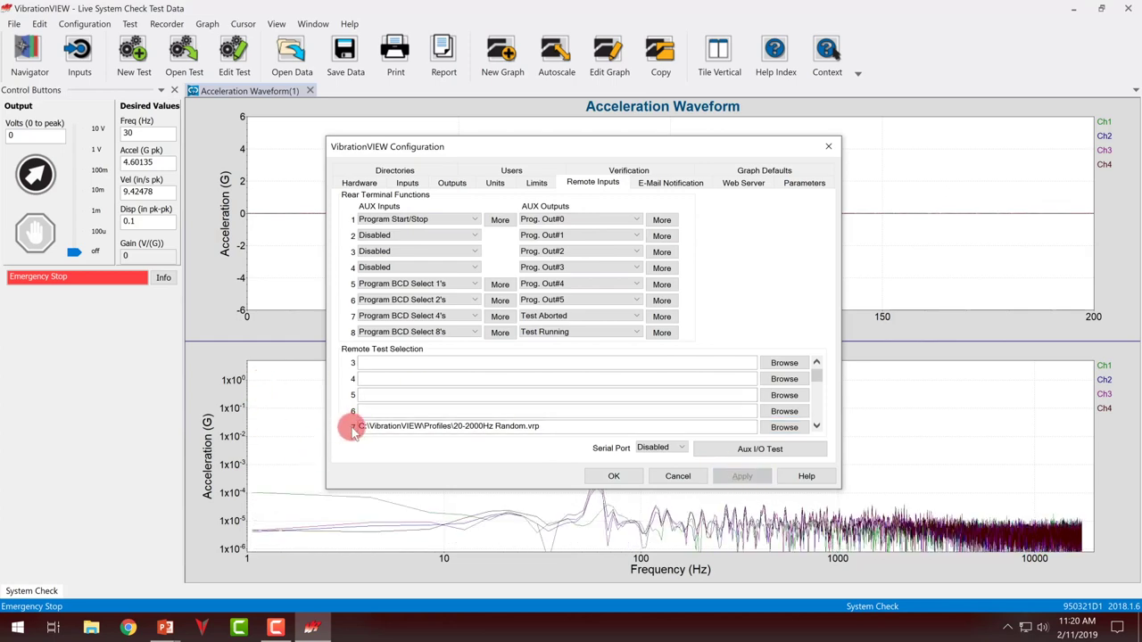
scroll(416, 423, "up", 2)
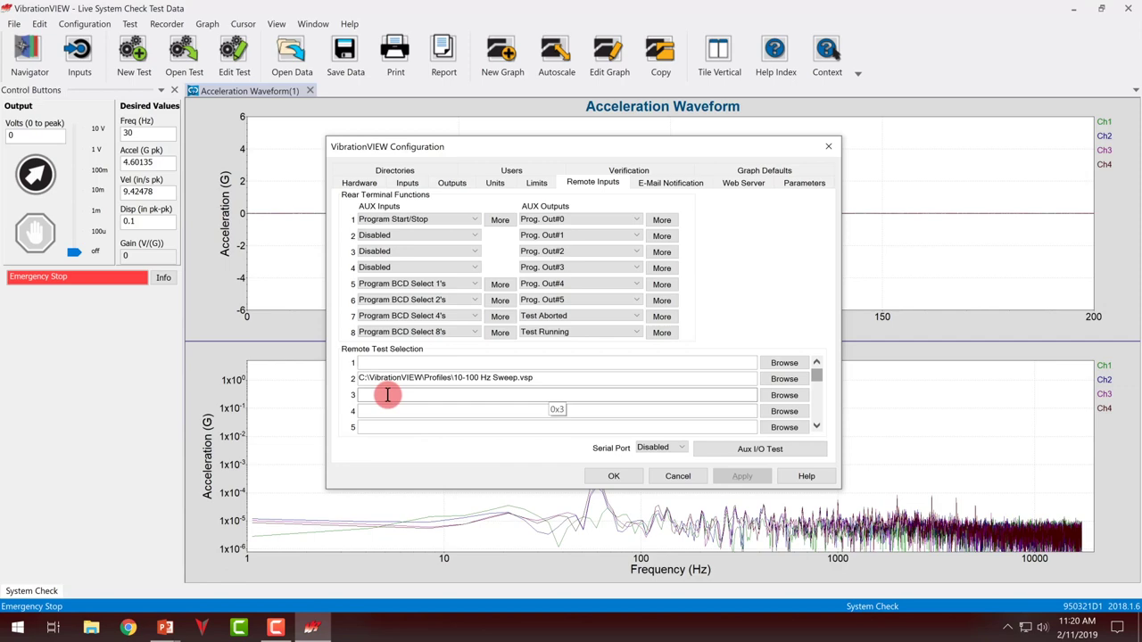
scroll(445, 403, "up", 1)
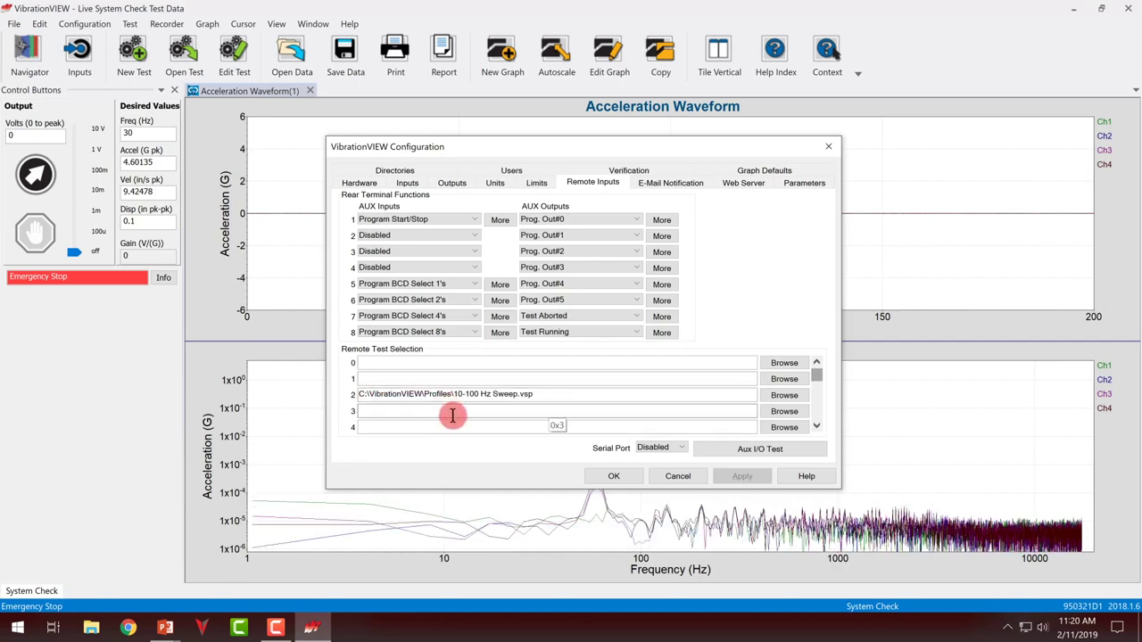
left_click(772, 449)
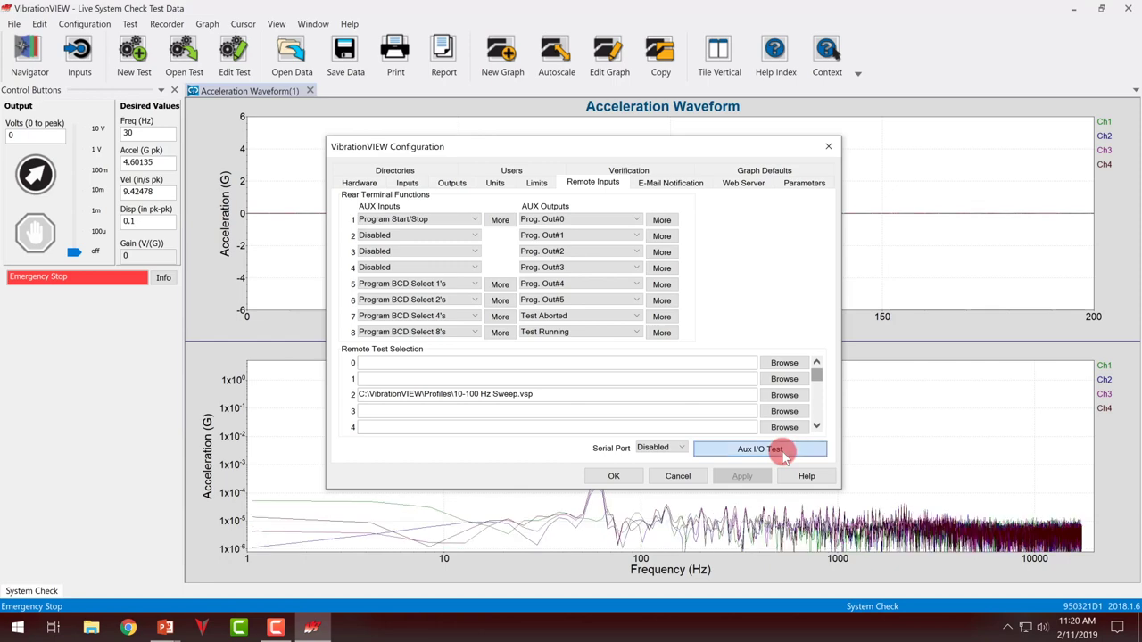
Step: Toggle aux output 6, then switch aux output 7 off in the Rear I/O Test Panel
left_click(533, 294)
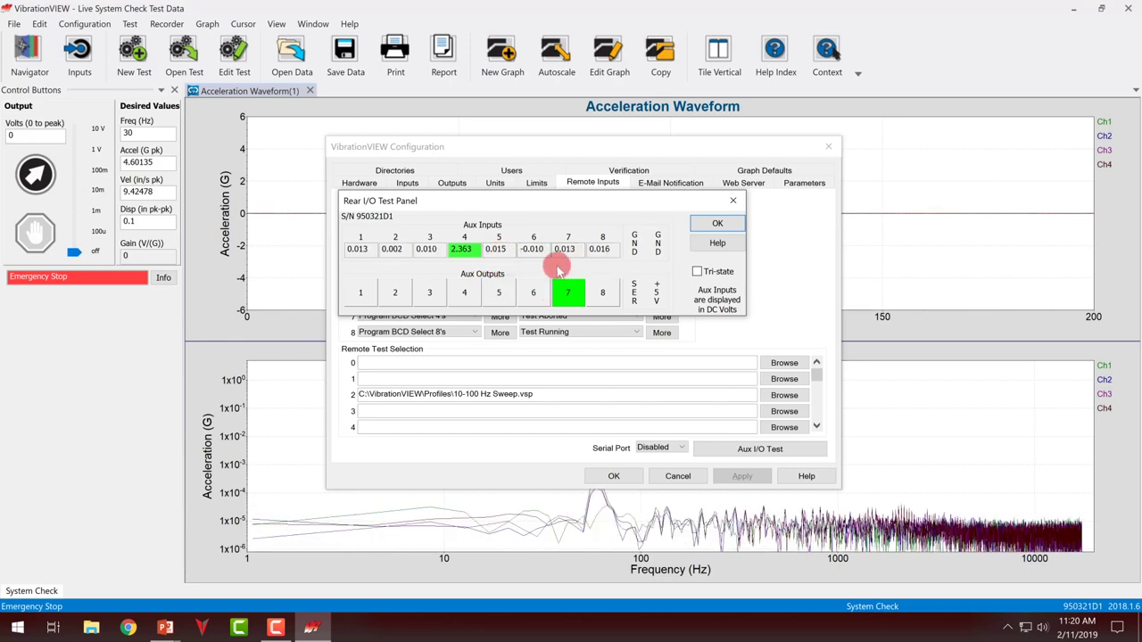
left_click(569, 291)
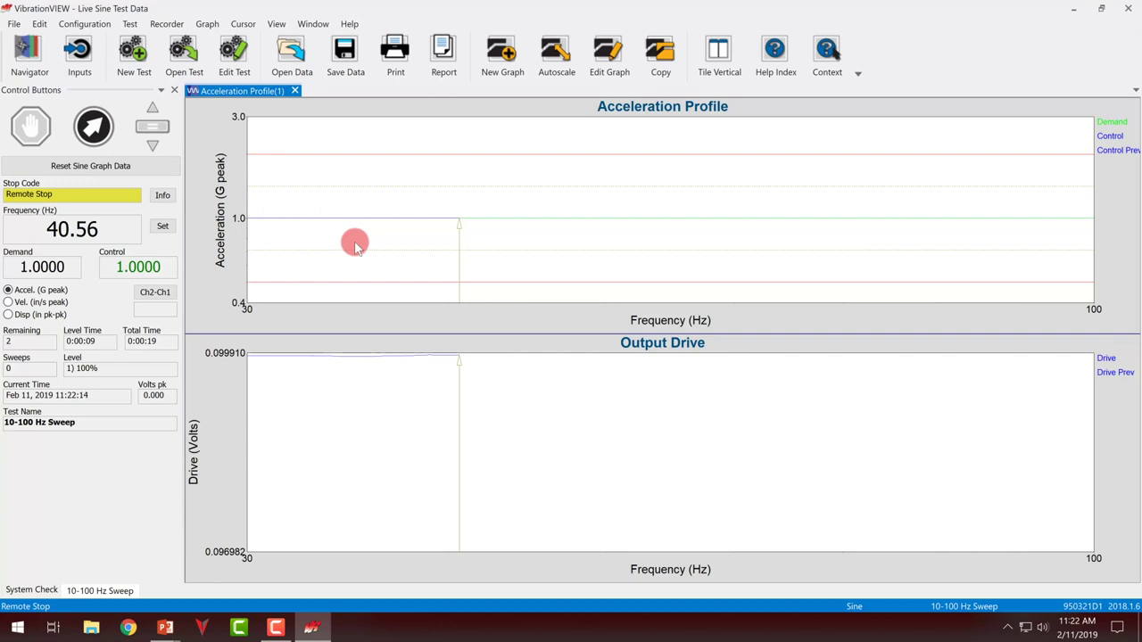
Step: Close the Acceleration Profile graph and turn on iDOF for the 20-2000Hz Random test
key("ctrl+F4")
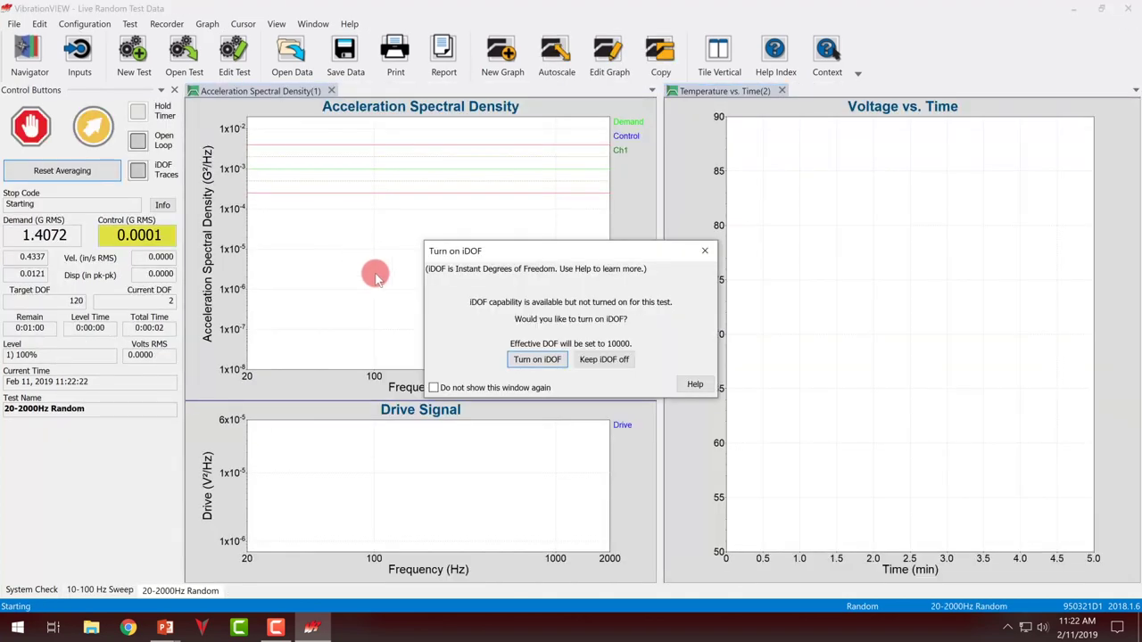
left_click(527, 364)
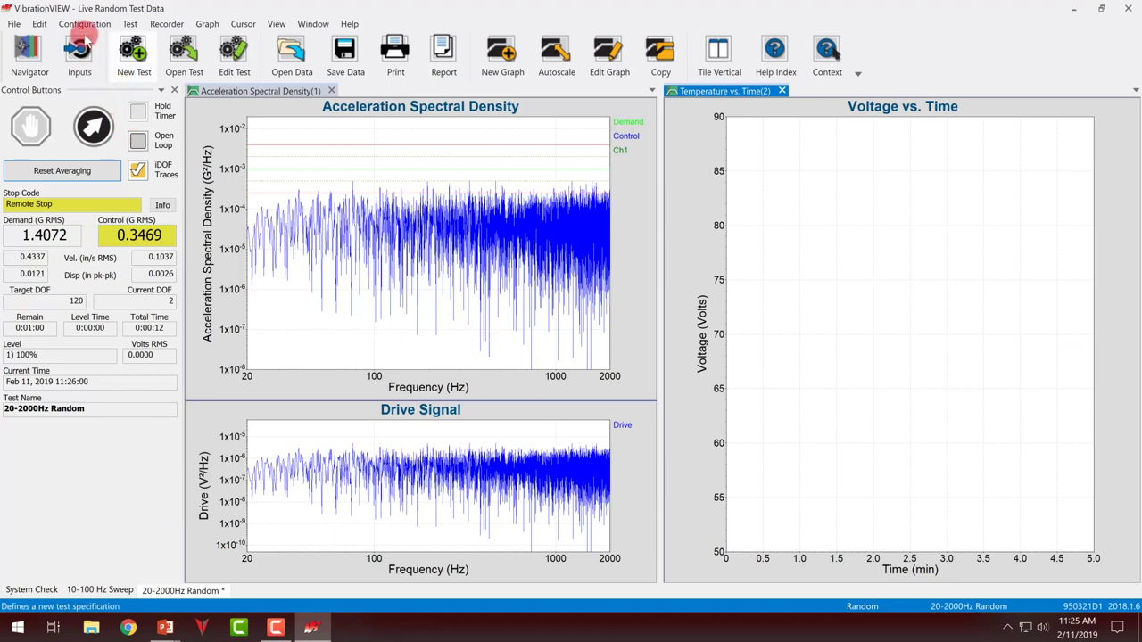
Step: In Remote Inputs, set AUX inputs 1 and 5–8 to Disabled and AUX input 4 to User Analog
left_click(84, 24)
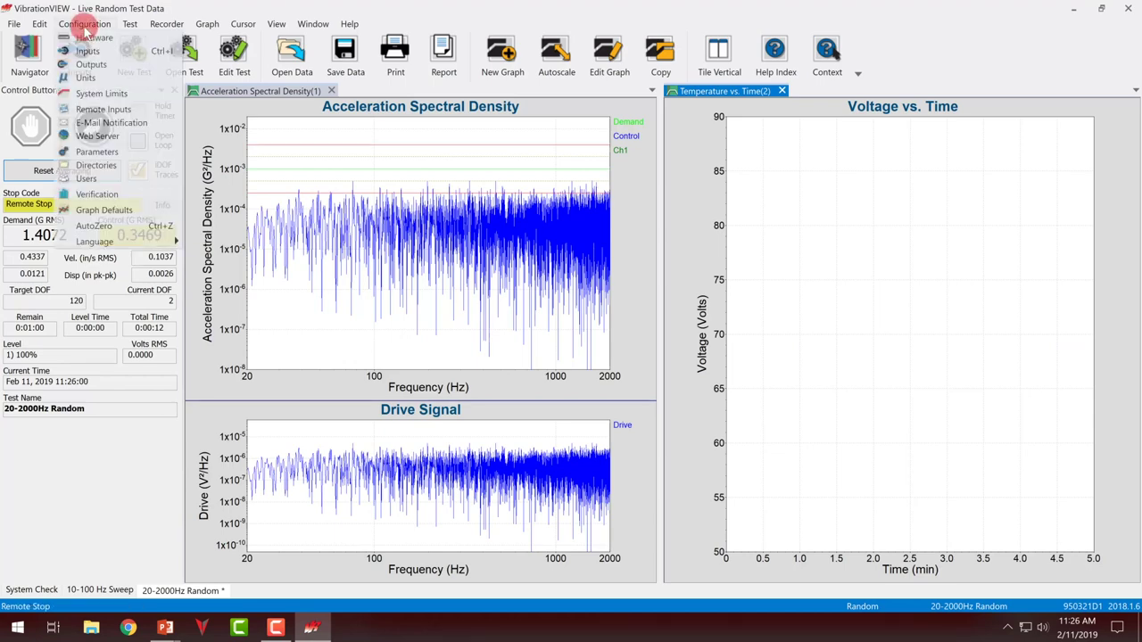
left_click(99, 108)
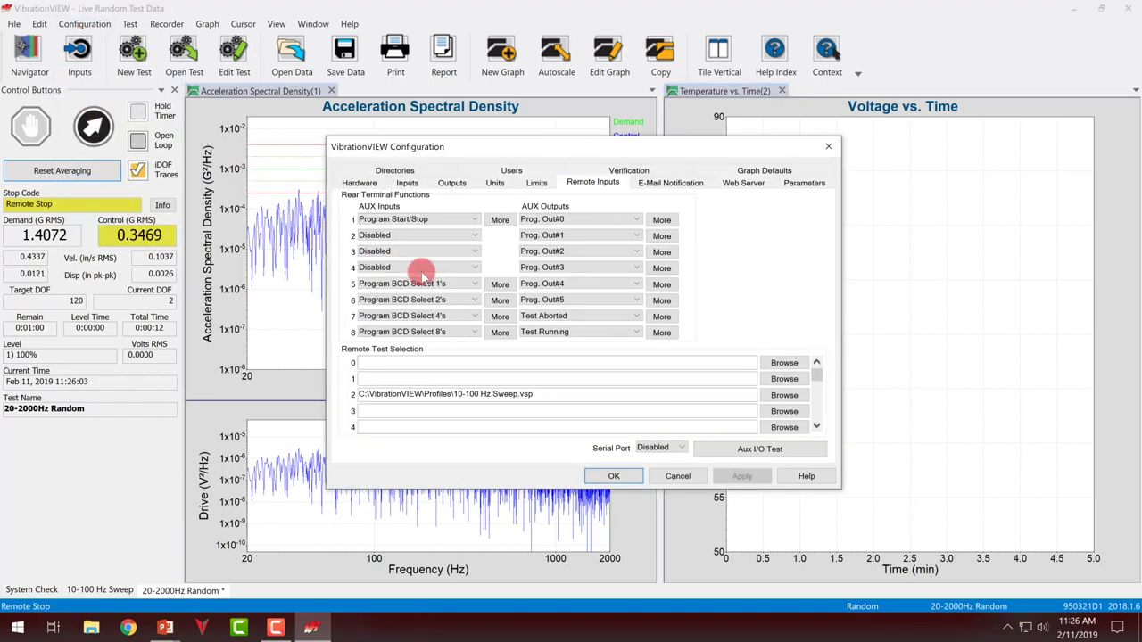
left_click(446, 221)
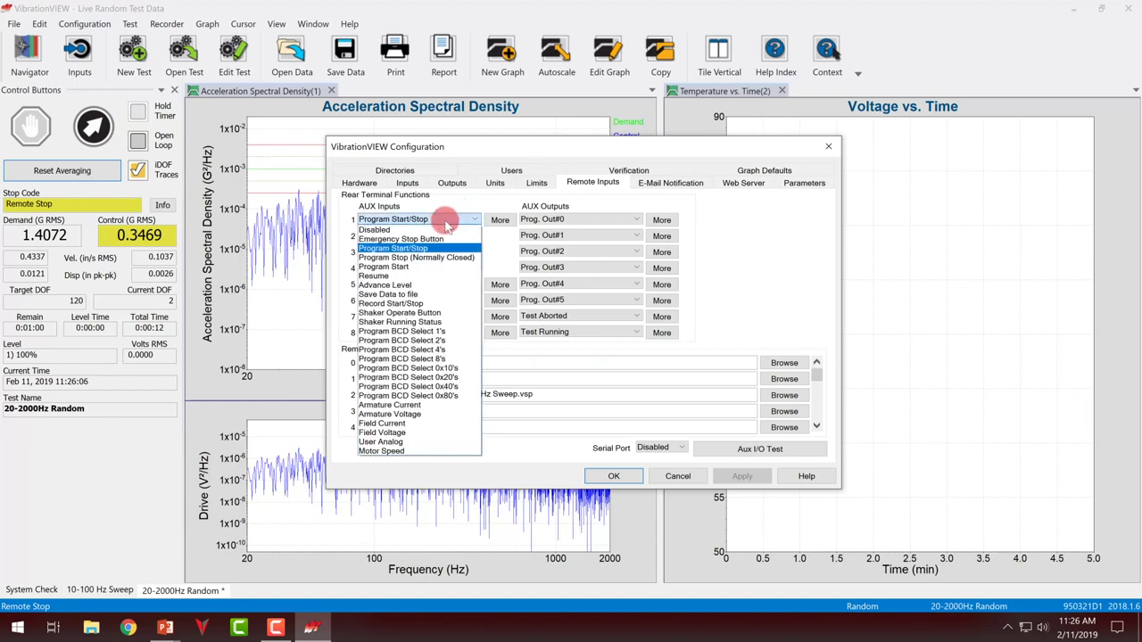
left_click(442, 239)
left_click(461, 279)
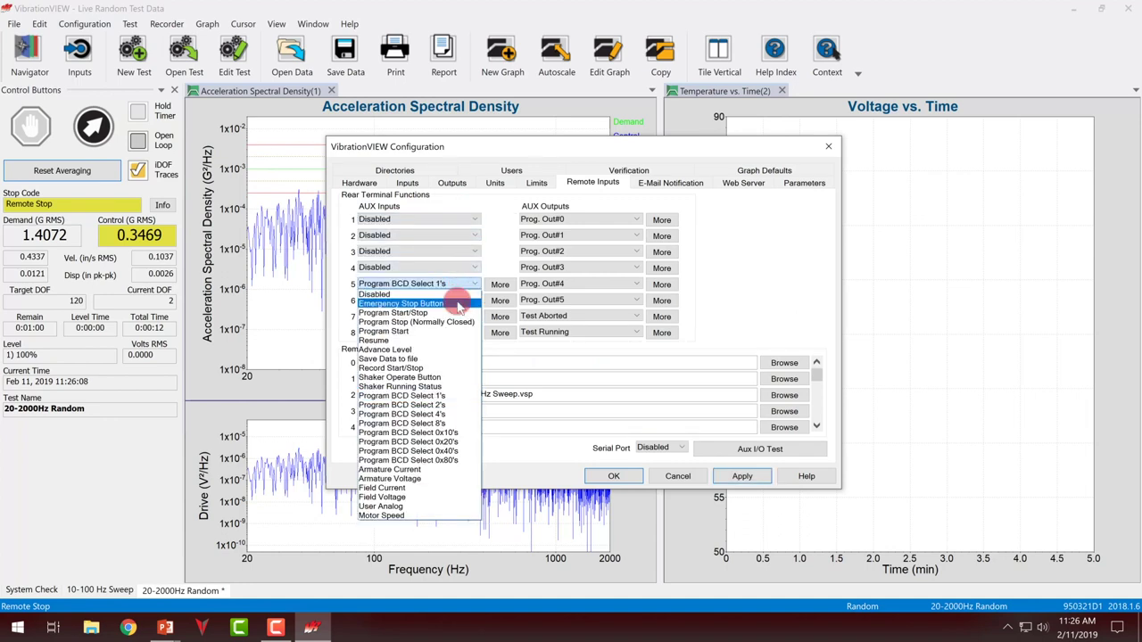
left_click(459, 303)
left_click(456, 295)
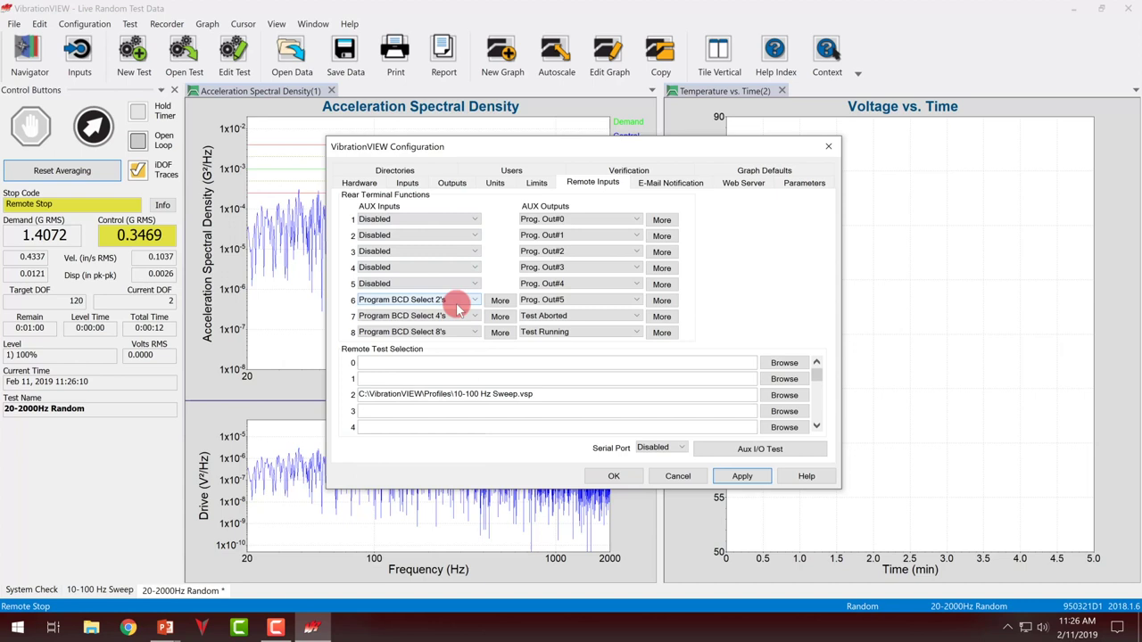
left_click(456, 310)
left_click(455, 326)
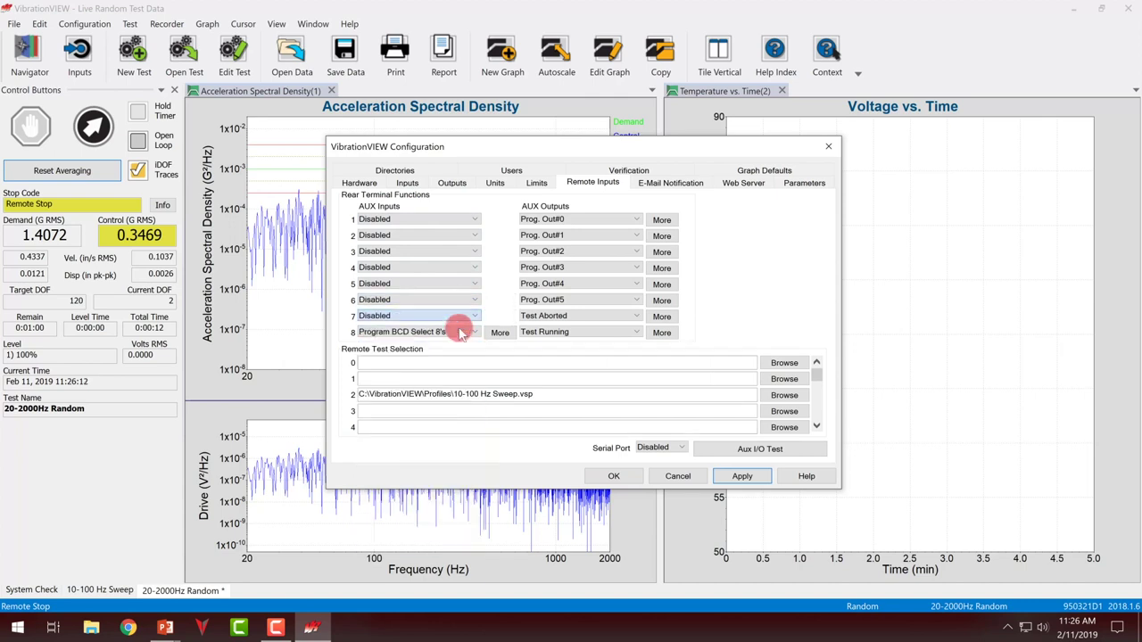
left_click(452, 343)
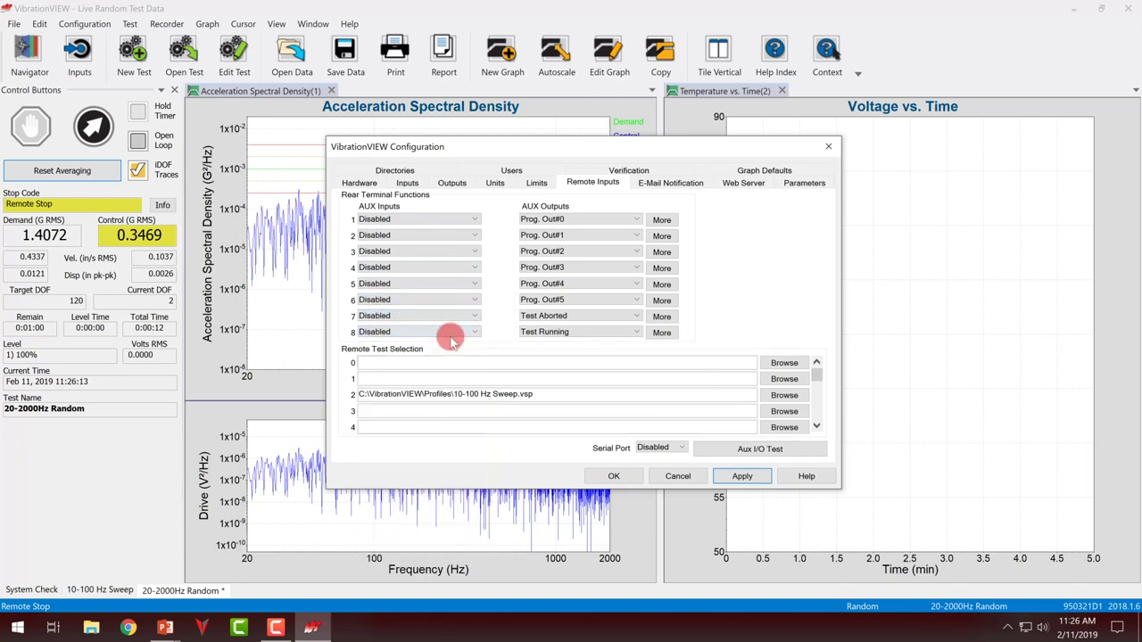
left_click(402, 269)
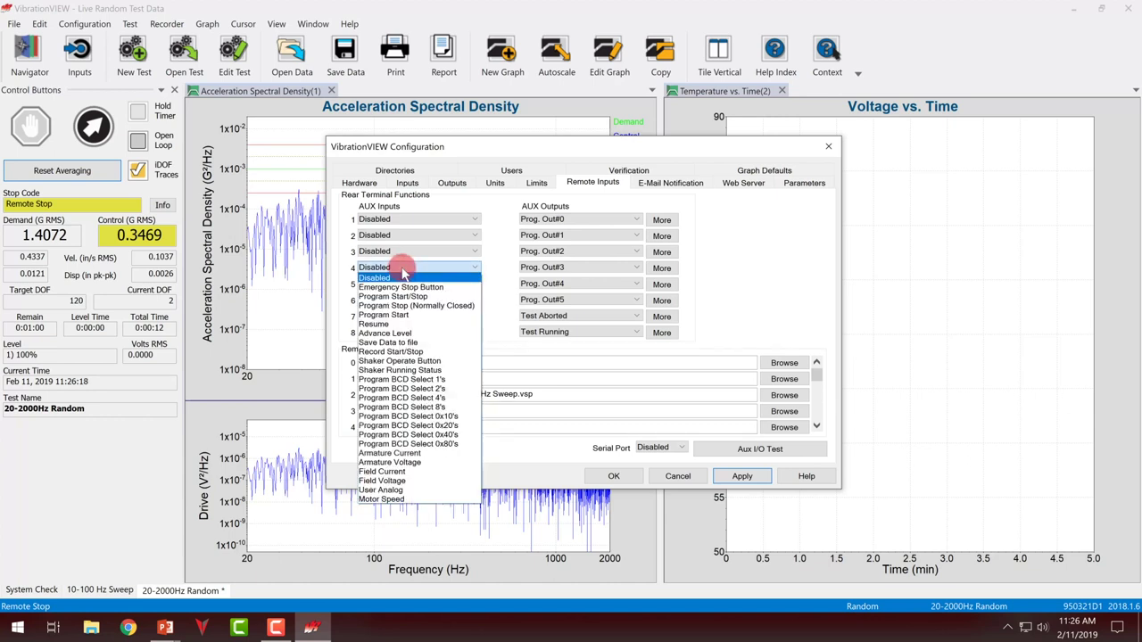
left_click(404, 493)
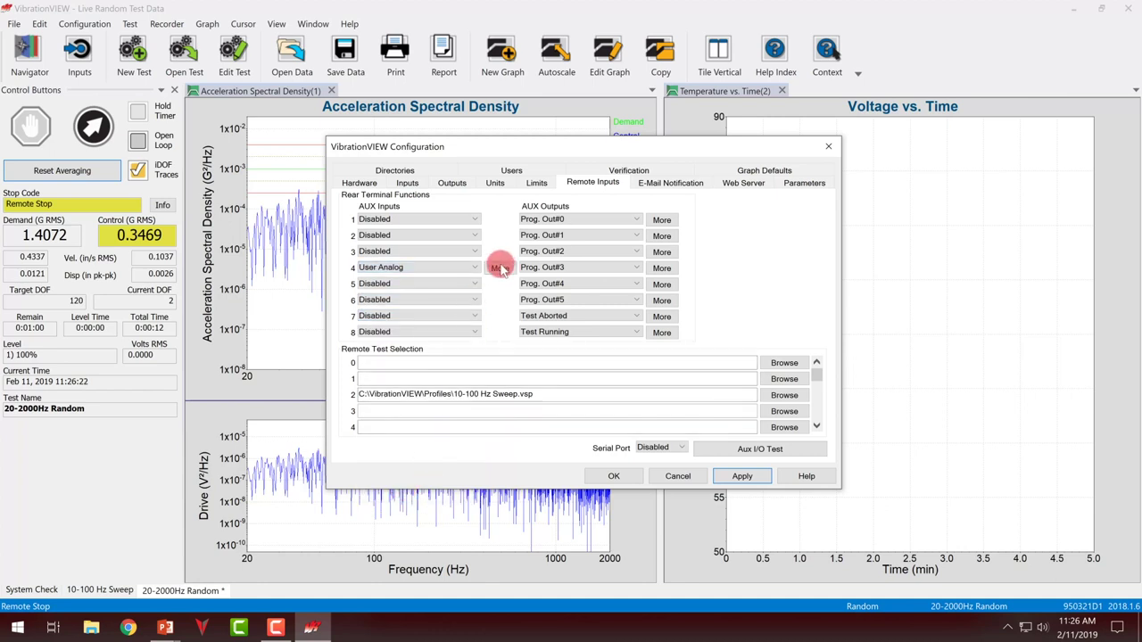
Step: Scale User Analog input 4 so 10 V equals 100 °C, with status bar label 'Temp:'
left_click(497, 268)
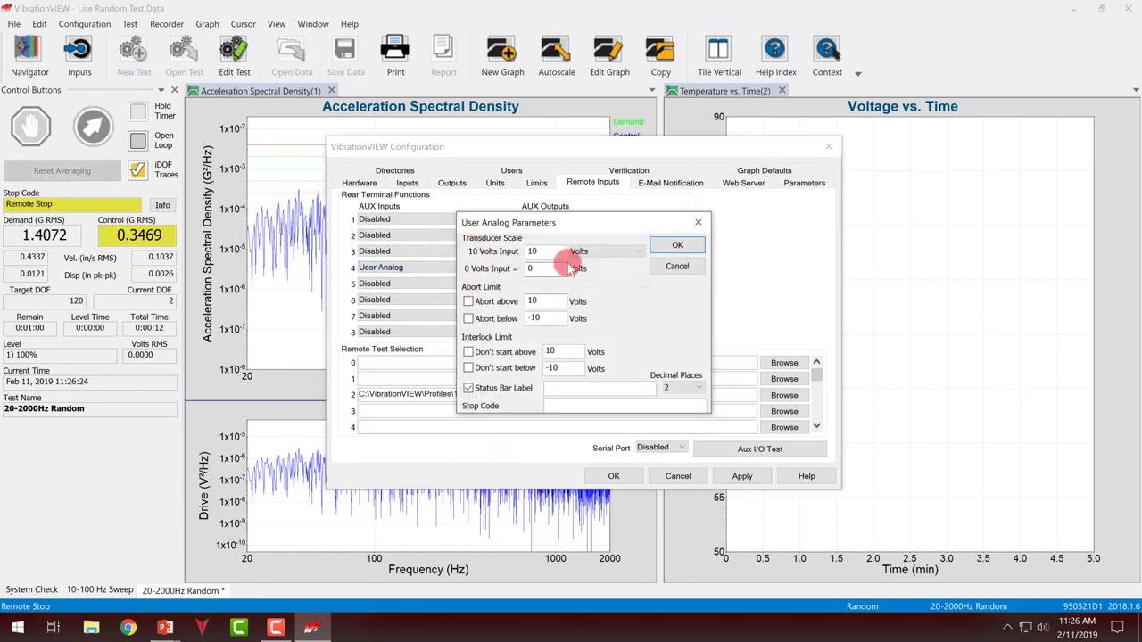
double_click(528, 252)
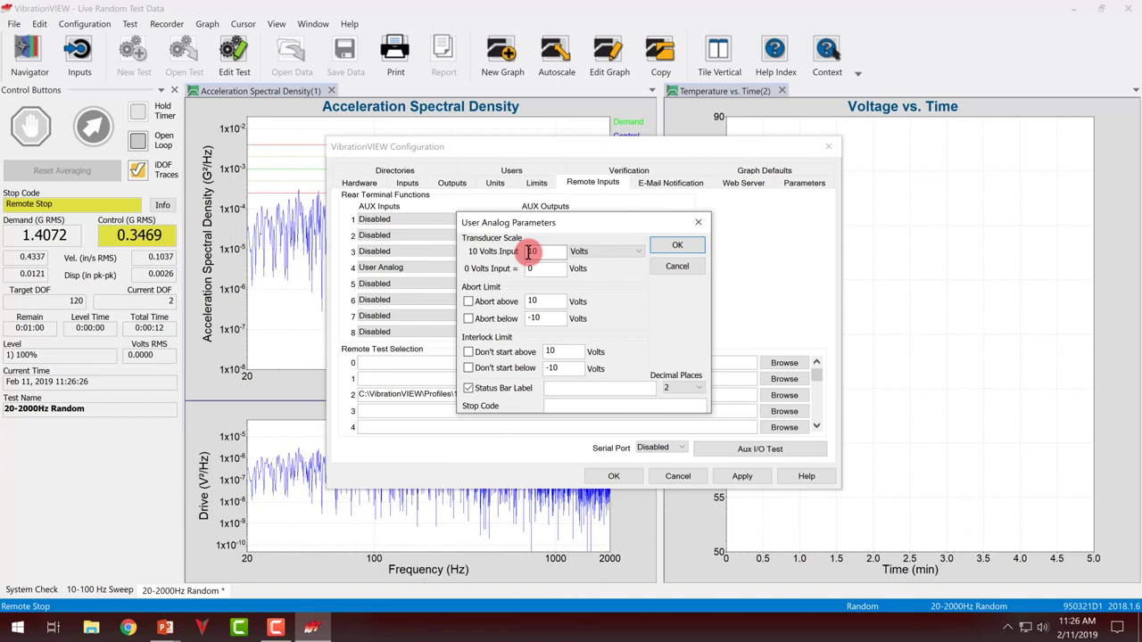
left_click(601, 254)
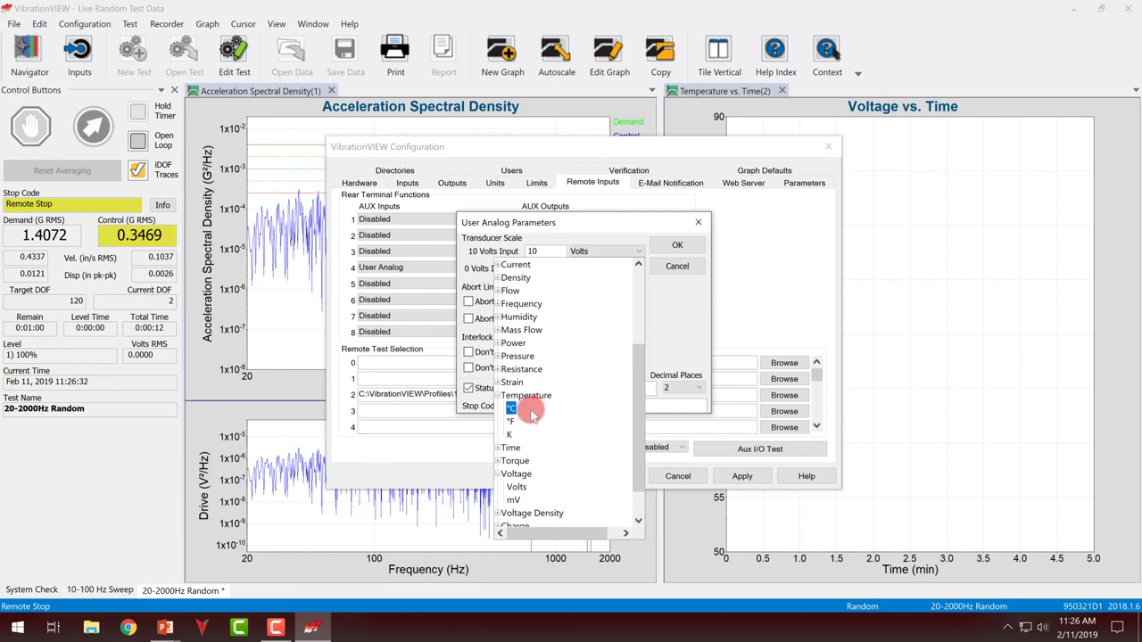
left_click(538, 397)
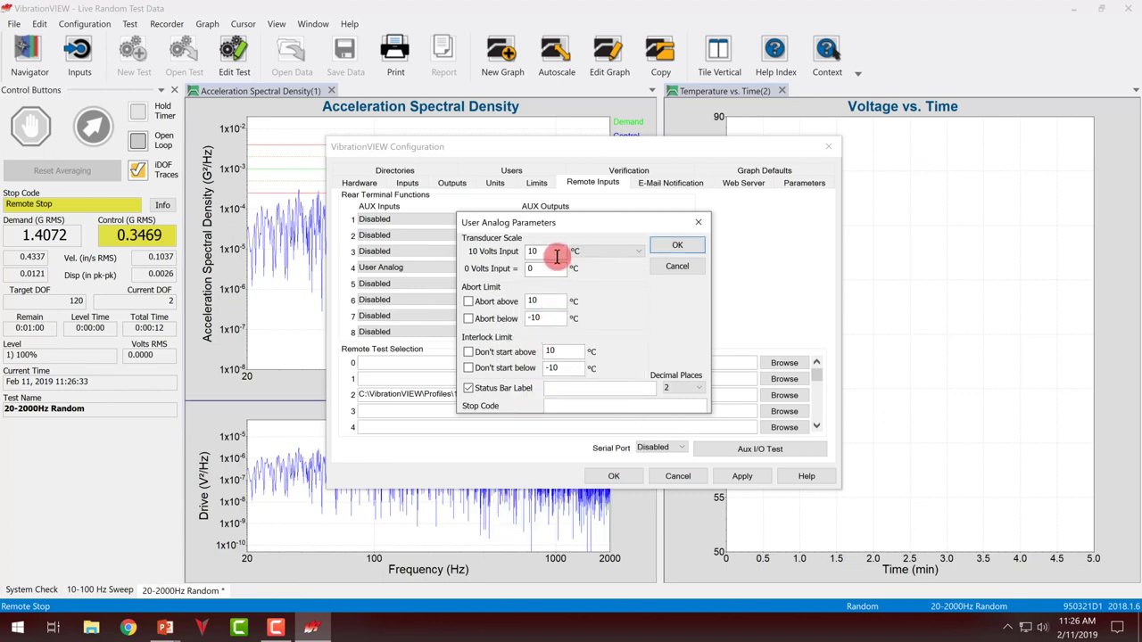
left_click_drag(548, 267, 513, 269)
left_click_drag(553, 251, 505, 241)
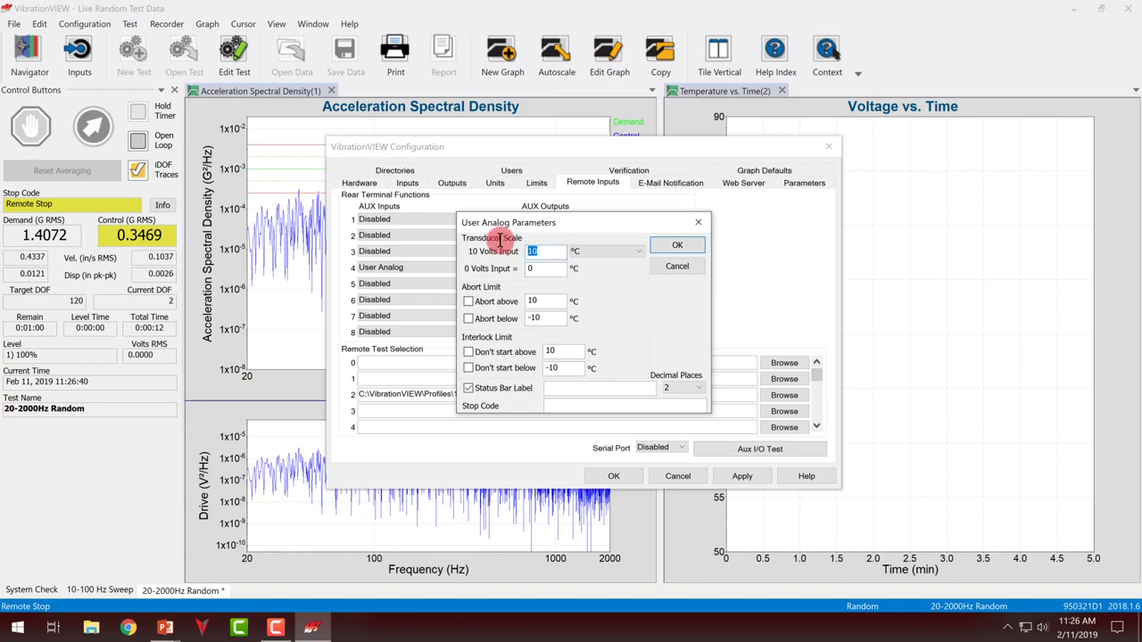
type("100")
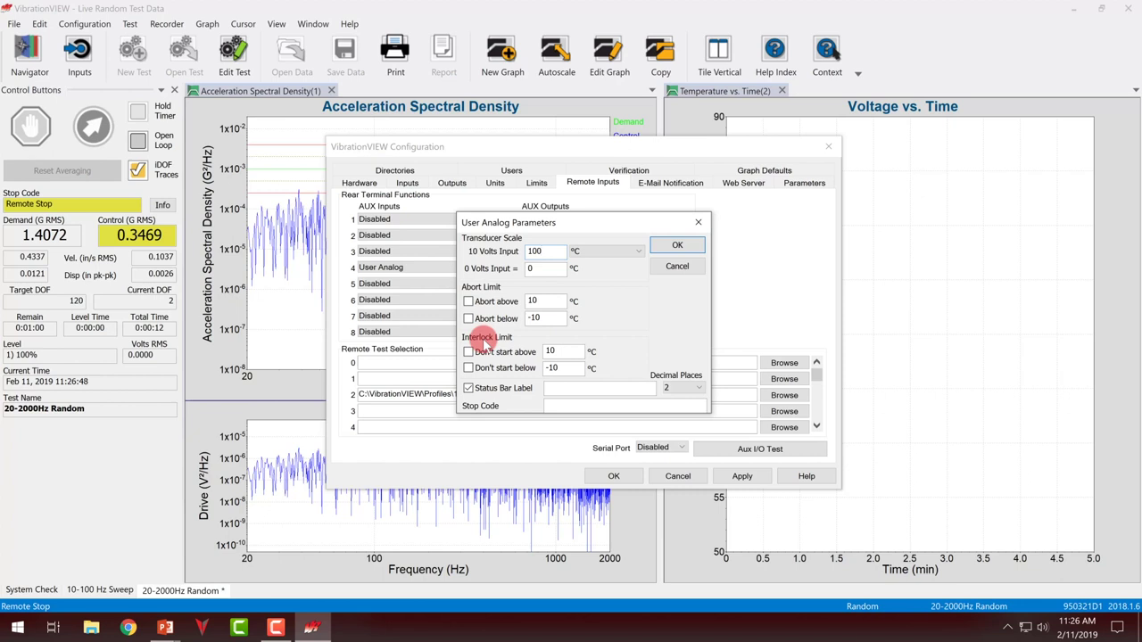
left_click(568, 386)
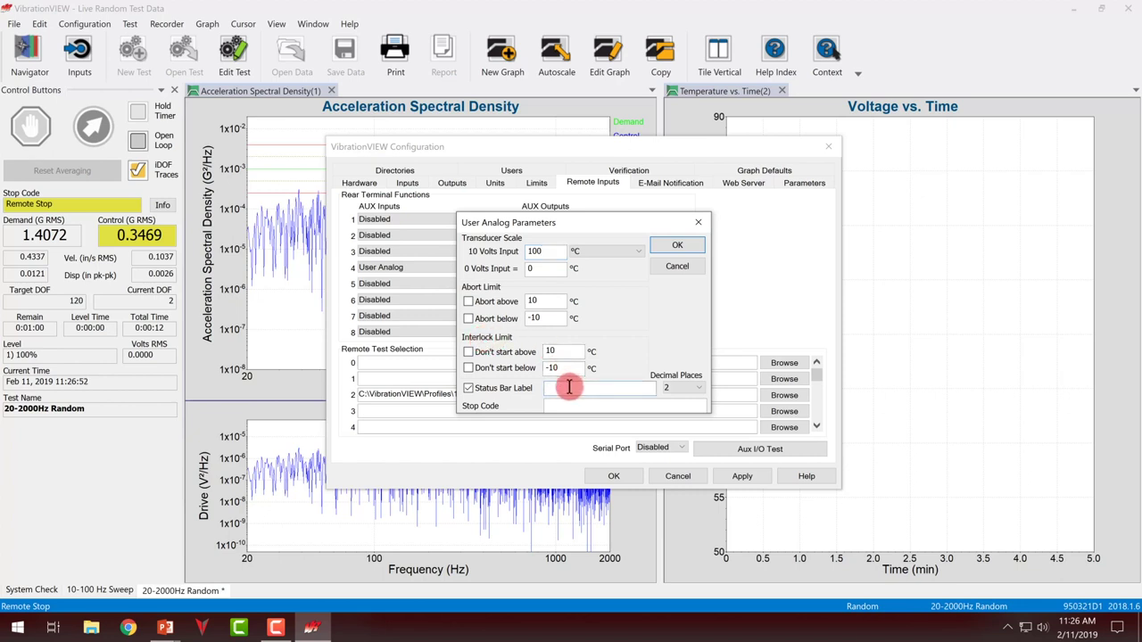
type("Temp:")
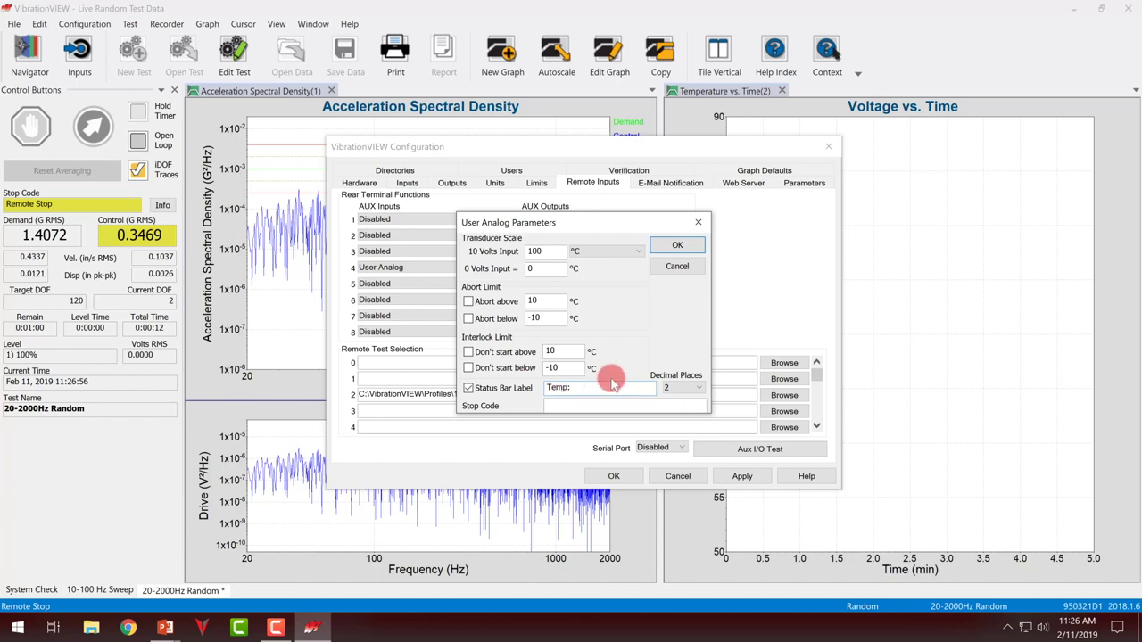
Step: Apply the temperature input, then give it stop code 'Rear Temp' and an abort limit above 80 °C
left_click(677, 246)
left_click(752, 477)
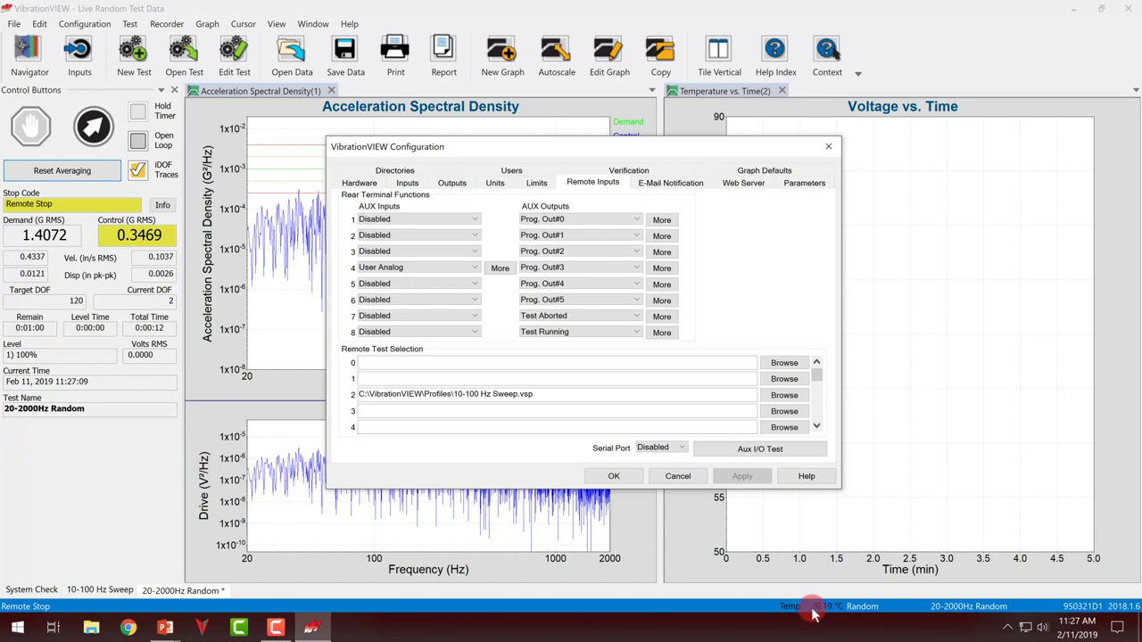
left_click(502, 269)
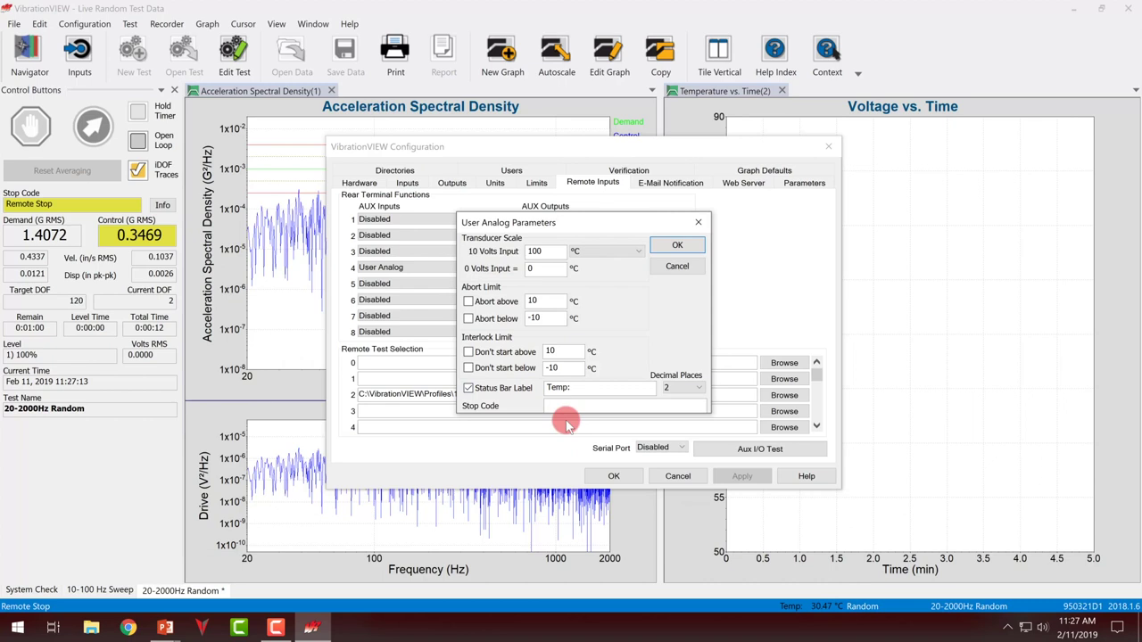
left_click(580, 405)
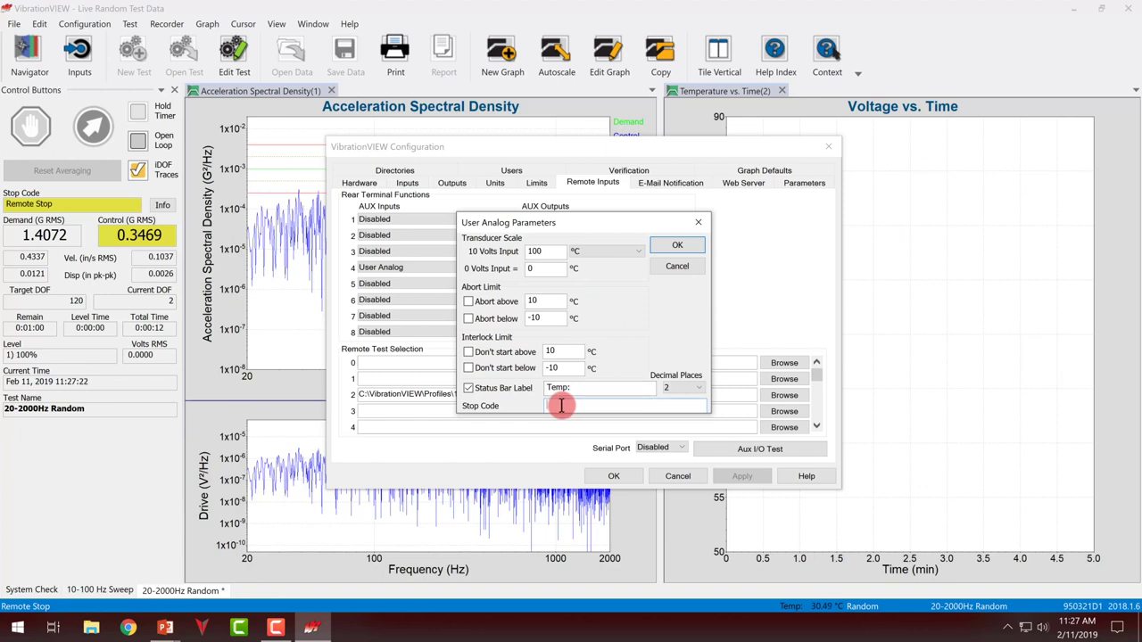
type("Rear Temp")
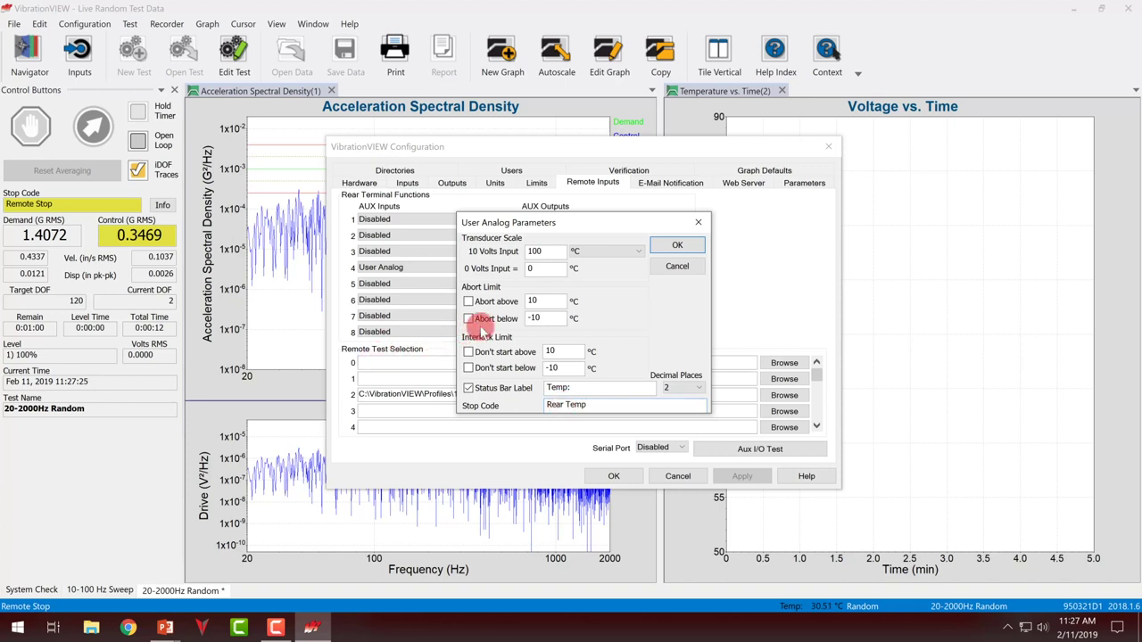
left_click(469, 302)
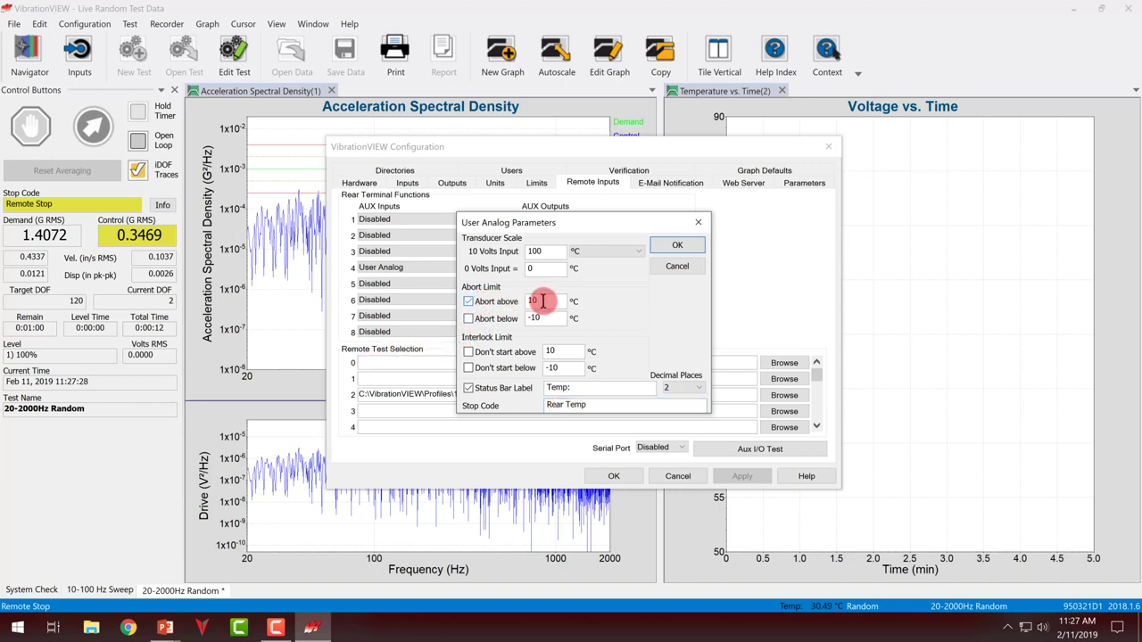
double_click(544, 301)
type("80")
left_click(676, 248)
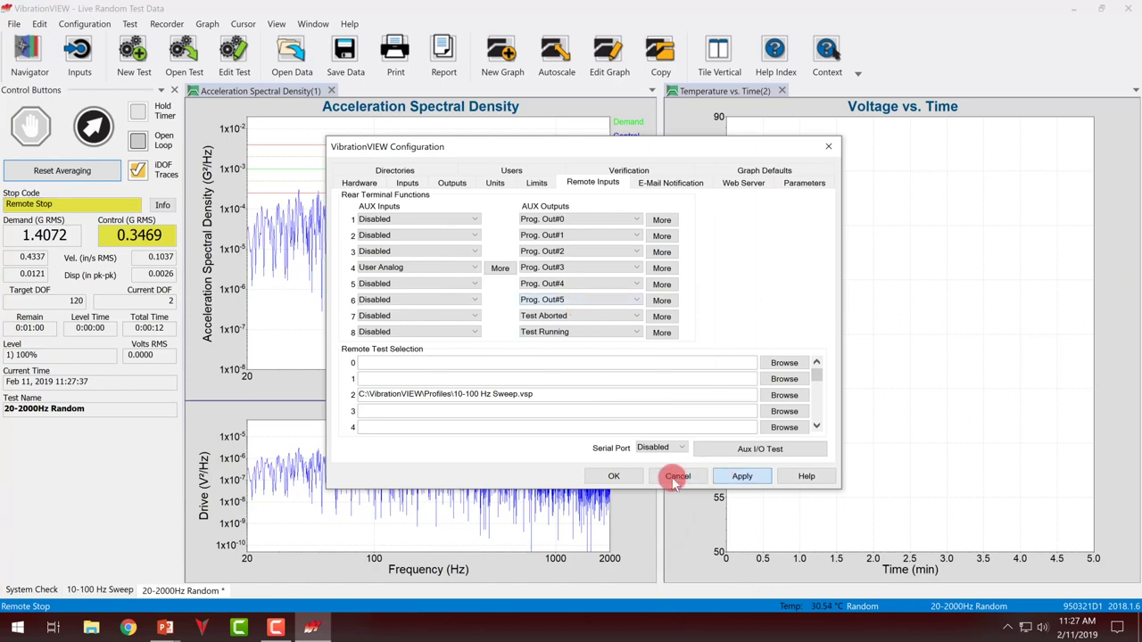
Step: Save the configuration and replace the Voltage vs. Time graph with a rear Temp vs. Time graph
left_click(614, 475)
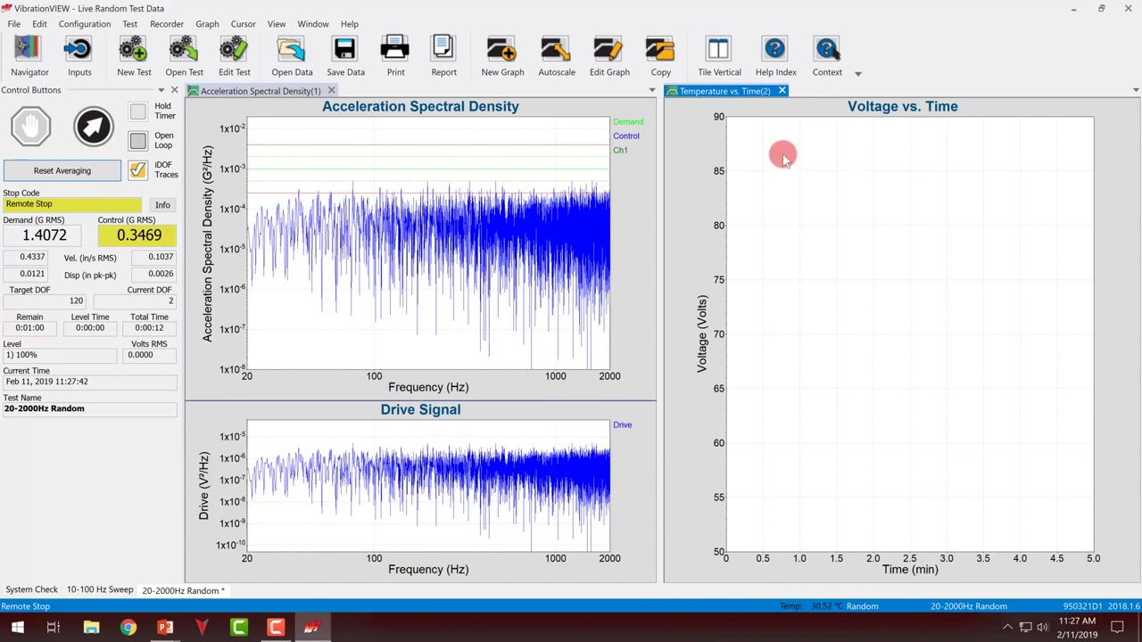
left_click(781, 90)
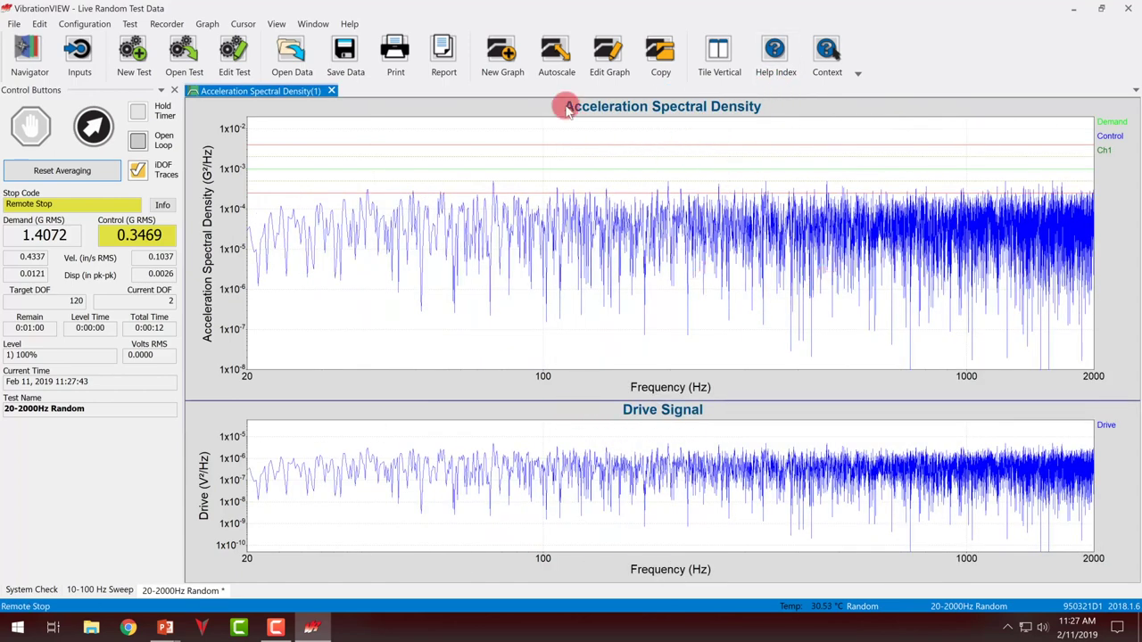
left_click(502, 52)
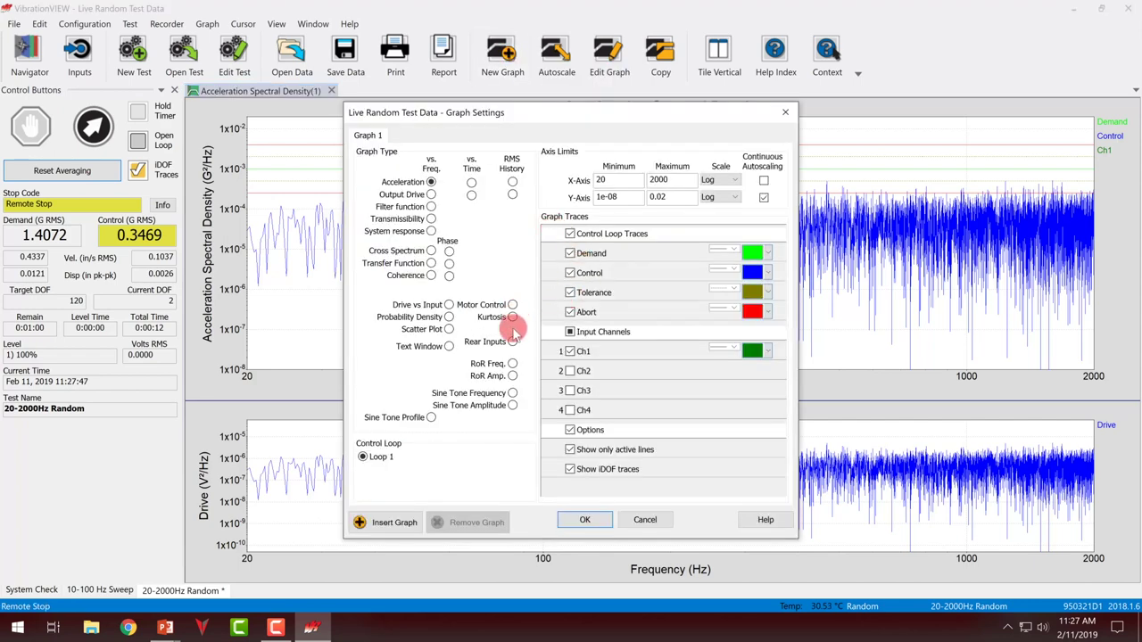
left_click(512, 342)
left_click(571, 314)
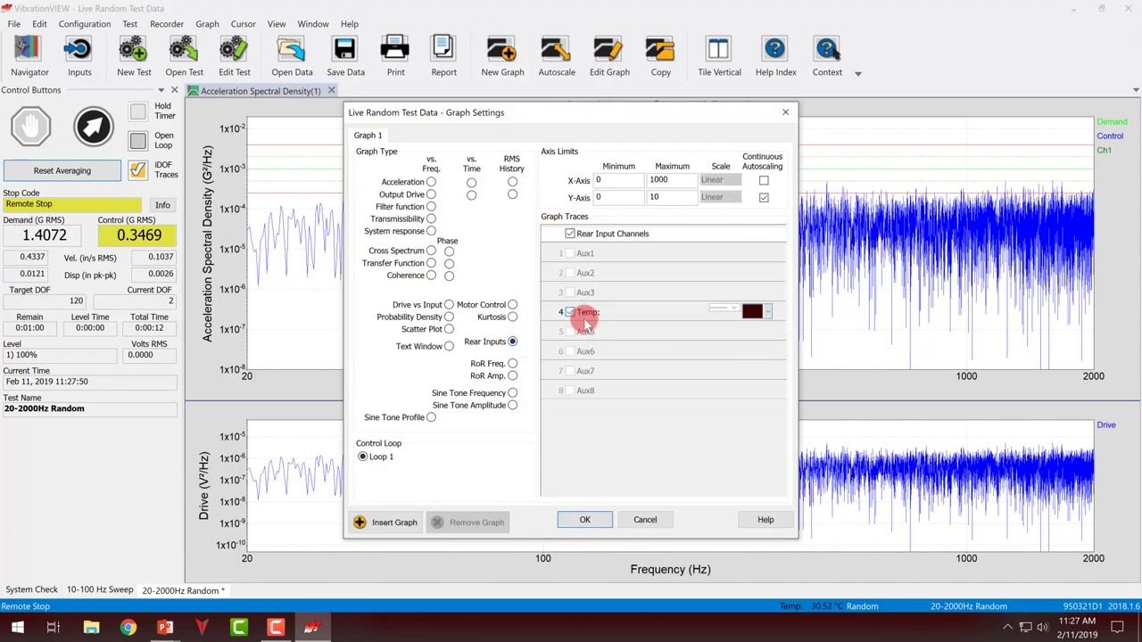
left_click(589, 521)
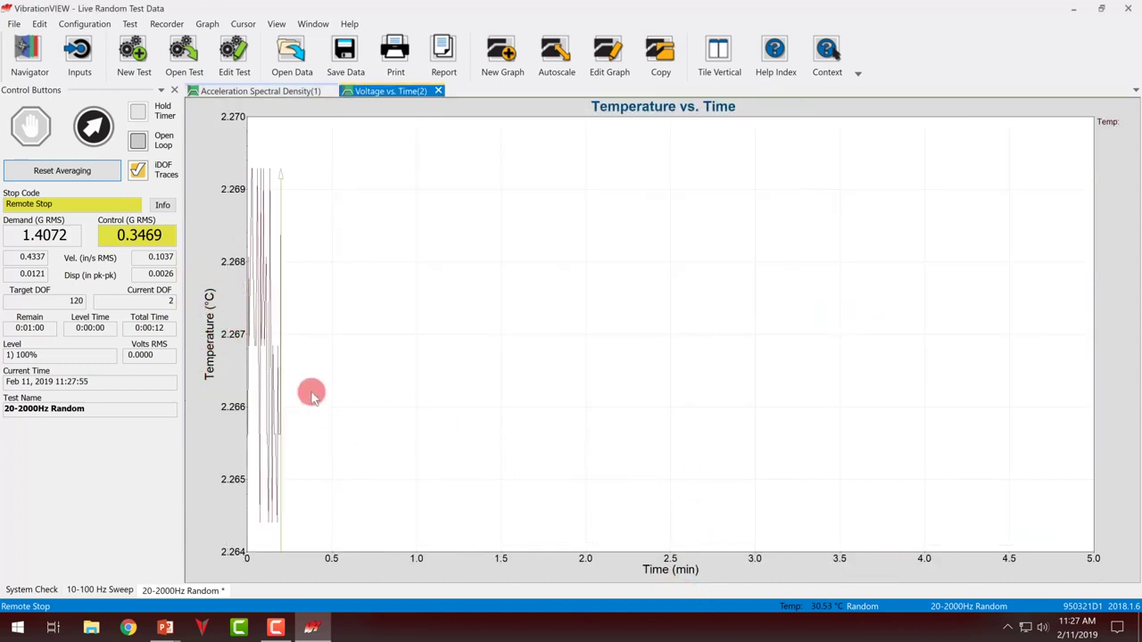
Step: Run the 20-2000Hz Random test with its spectral density and temperature graphs tiled vertically
left_click(93, 128)
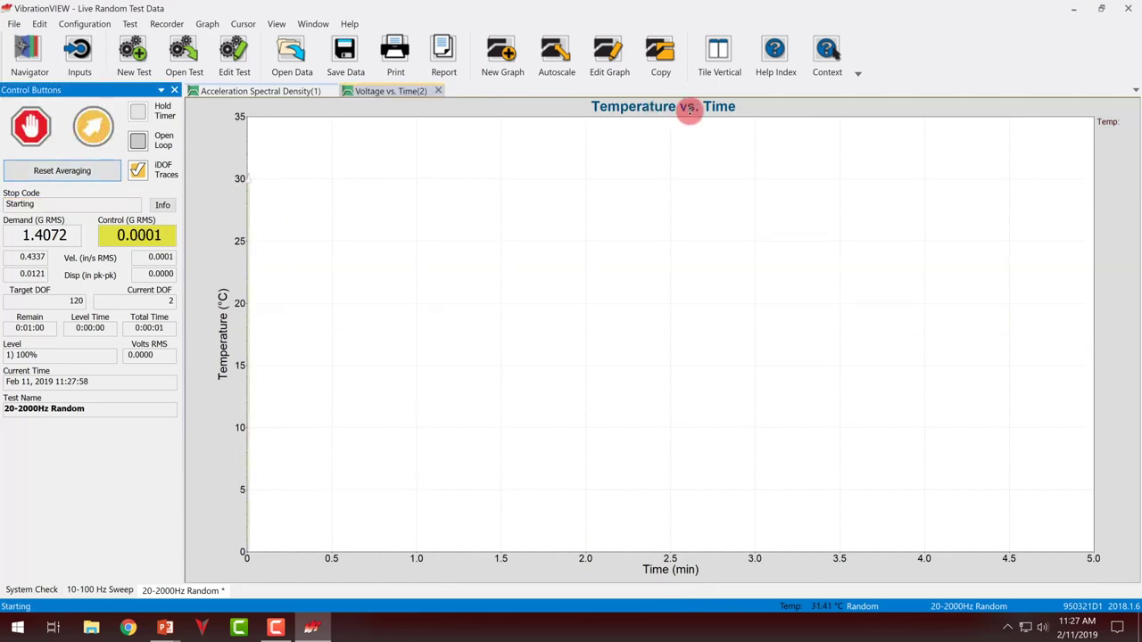
left_click(719, 62)
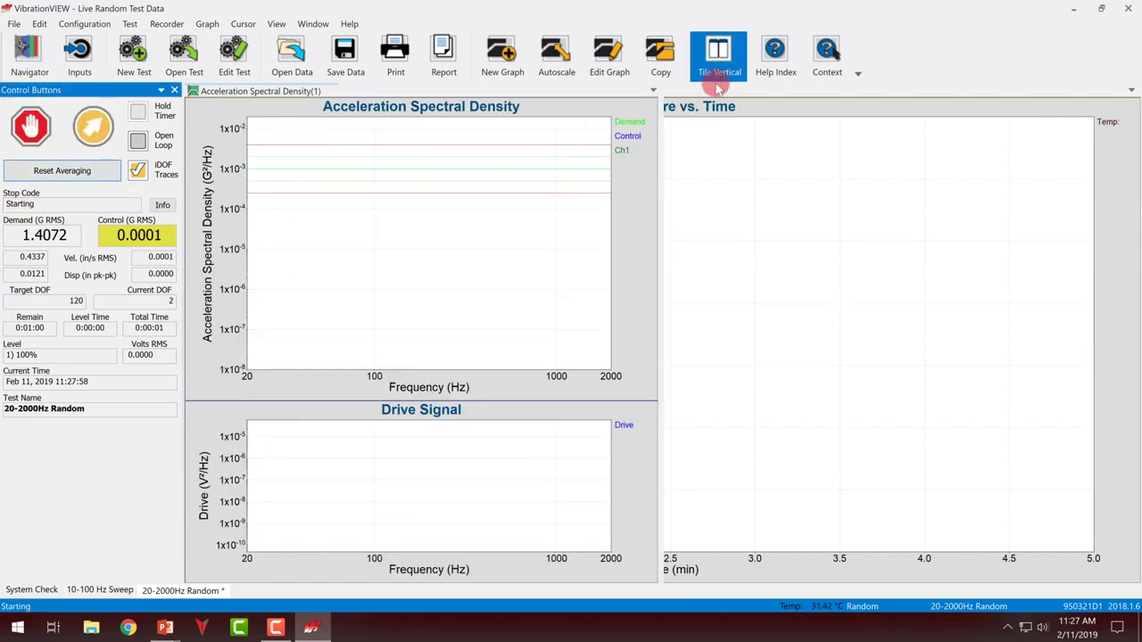
left_click(313, 209)
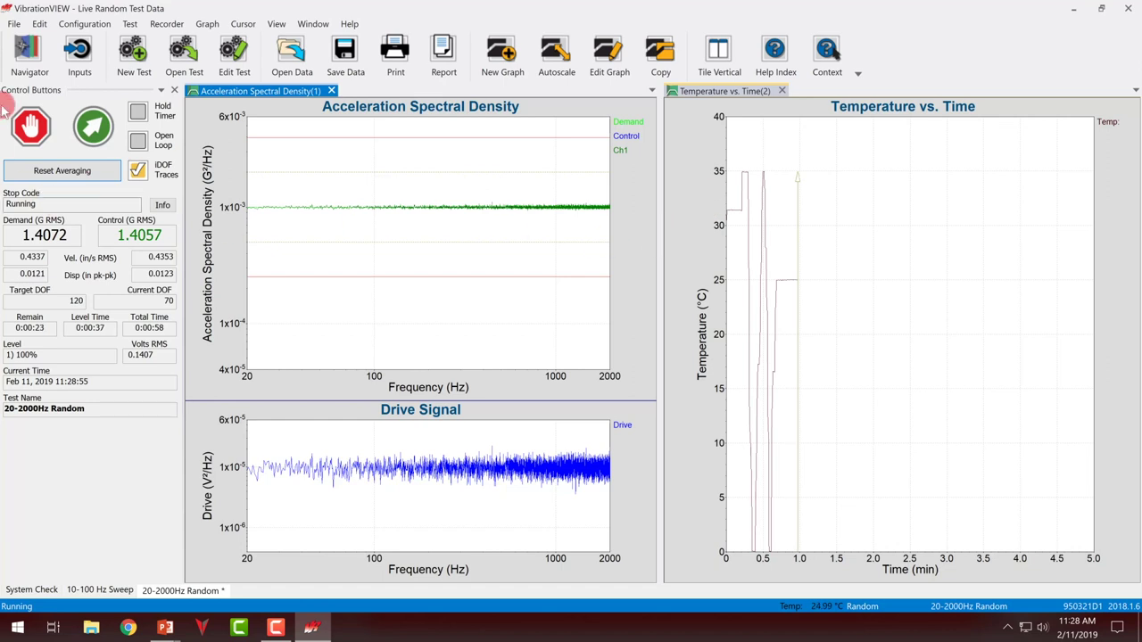
Step: Stop the running random test and switch over to the PowerPoint slide show
left_click(29, 124)
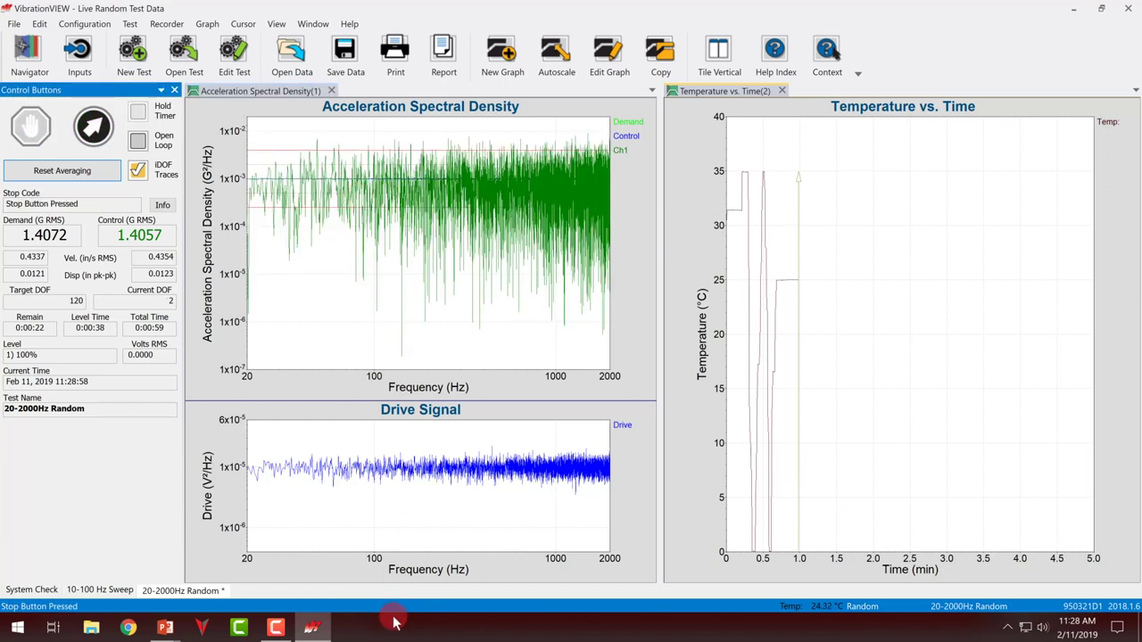
key("alt+Tab")
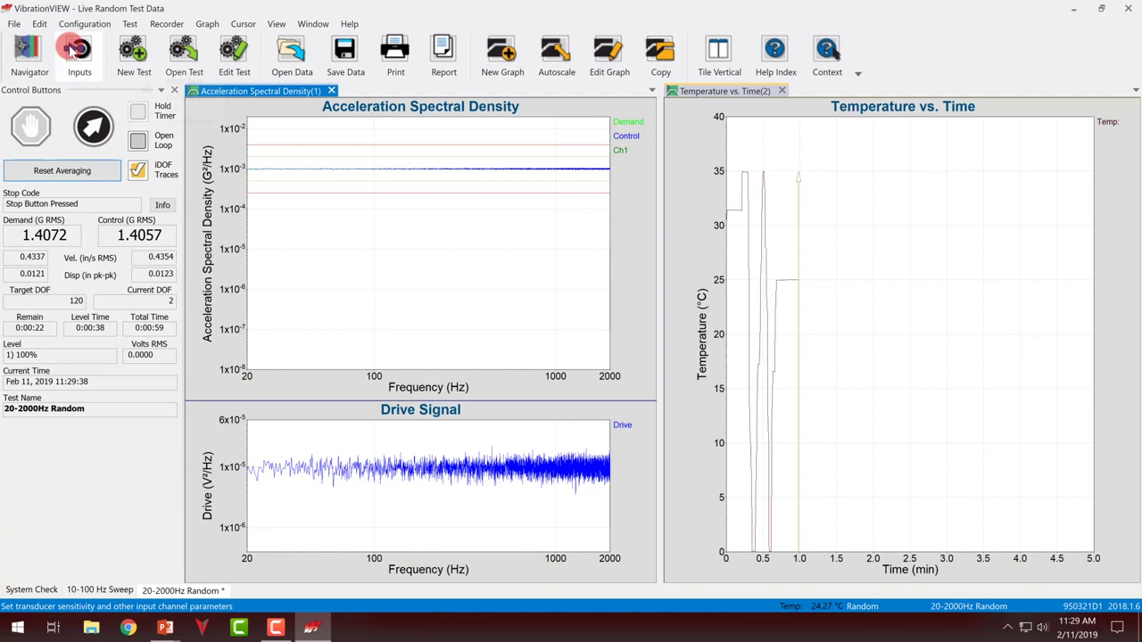
Step: Open the current test's Schedule tab with the digital output columns shown
left_click(234, 49)
left_click(377, 280)
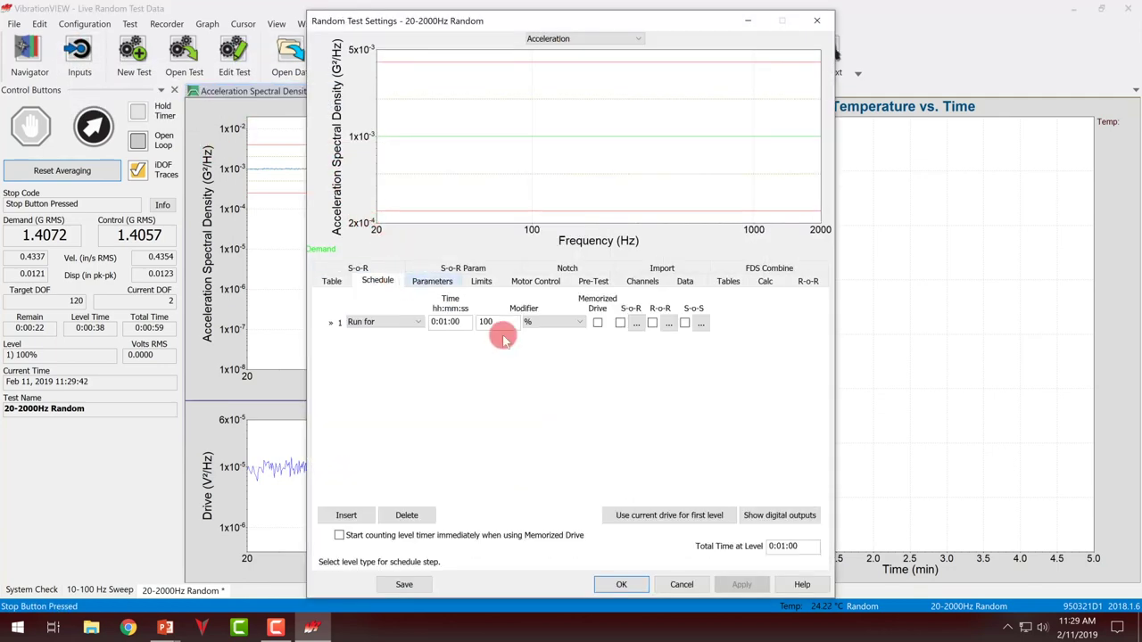
left_click(798, 522)
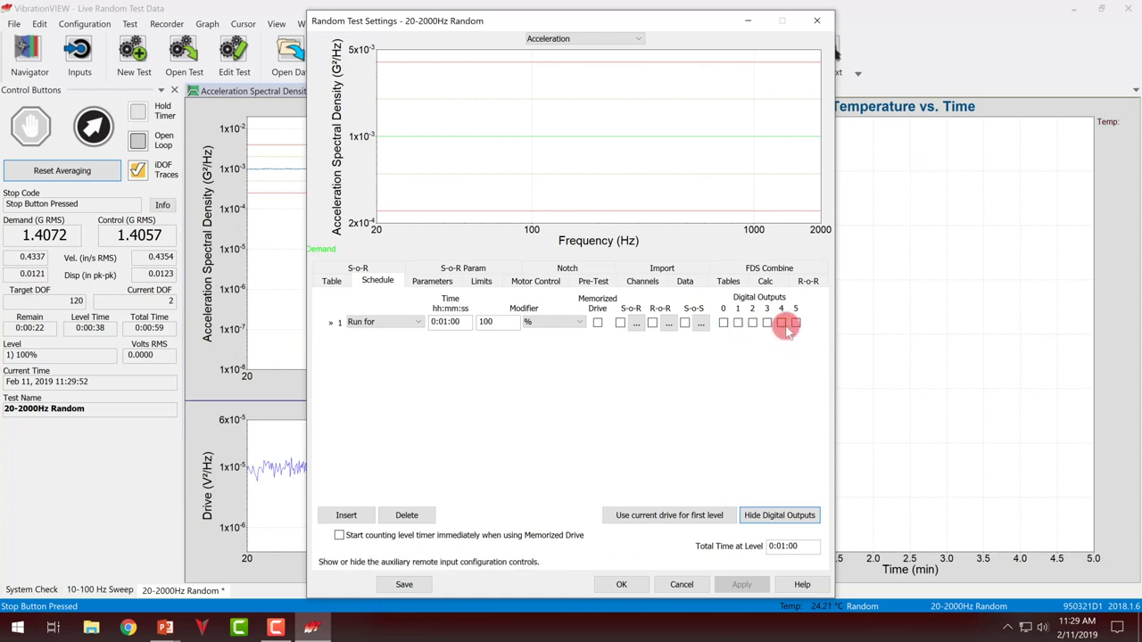
Step: Insert two schedule steps, enable digital outputs in steps 2 and 3 (outputs 1 and 4), then cancel
left_click(346, 516)
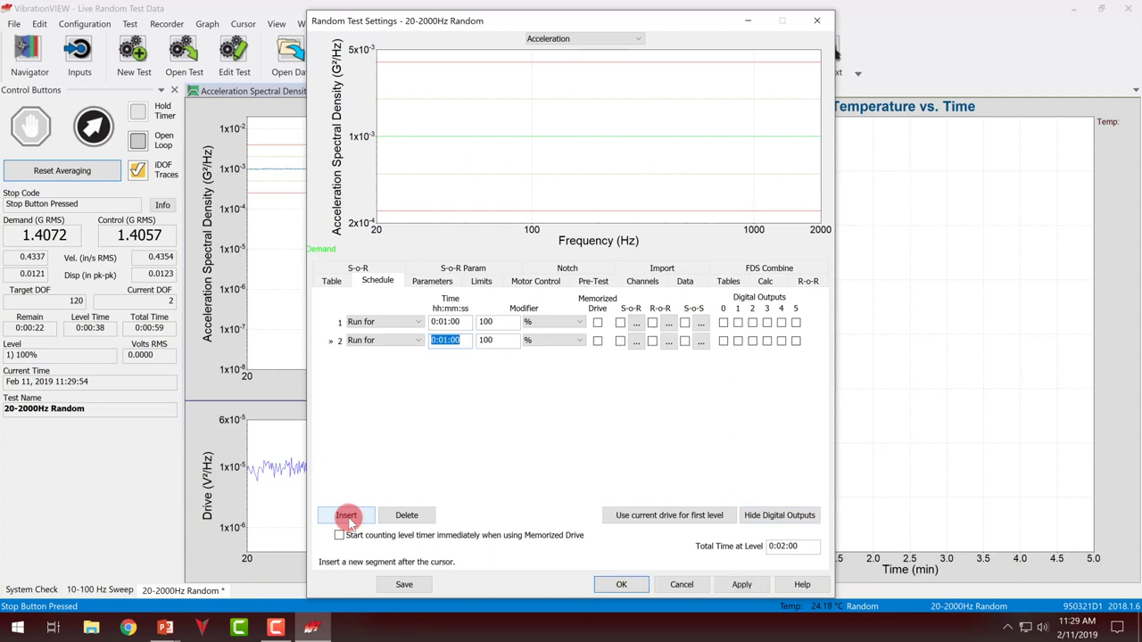
left_click(752, 341)
left_click(737, 359)
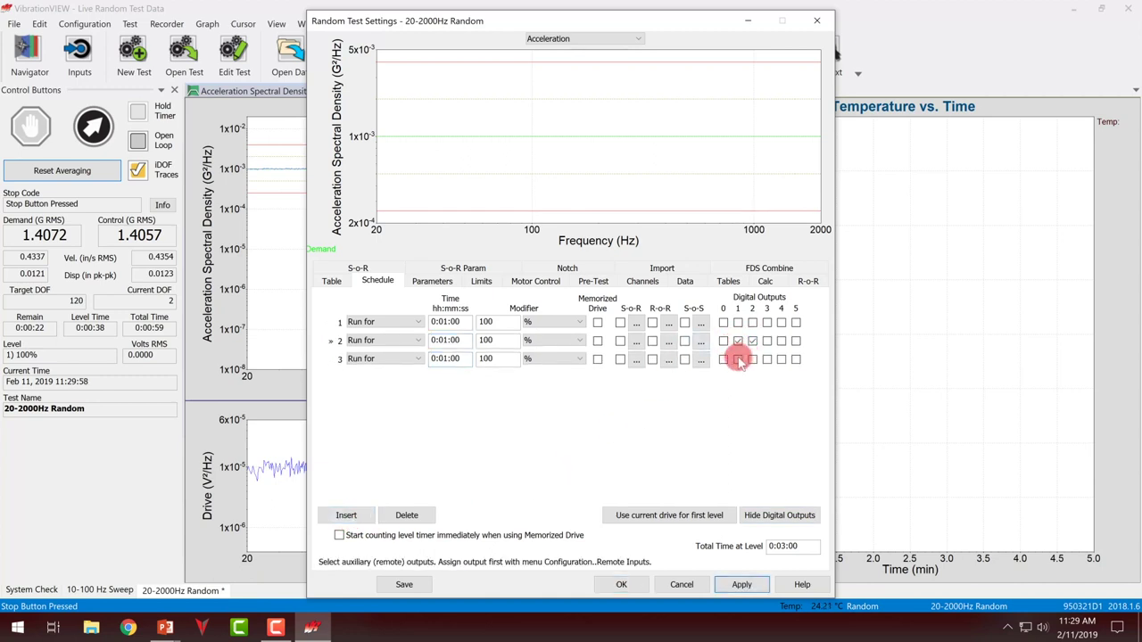
left_click(782, 359)
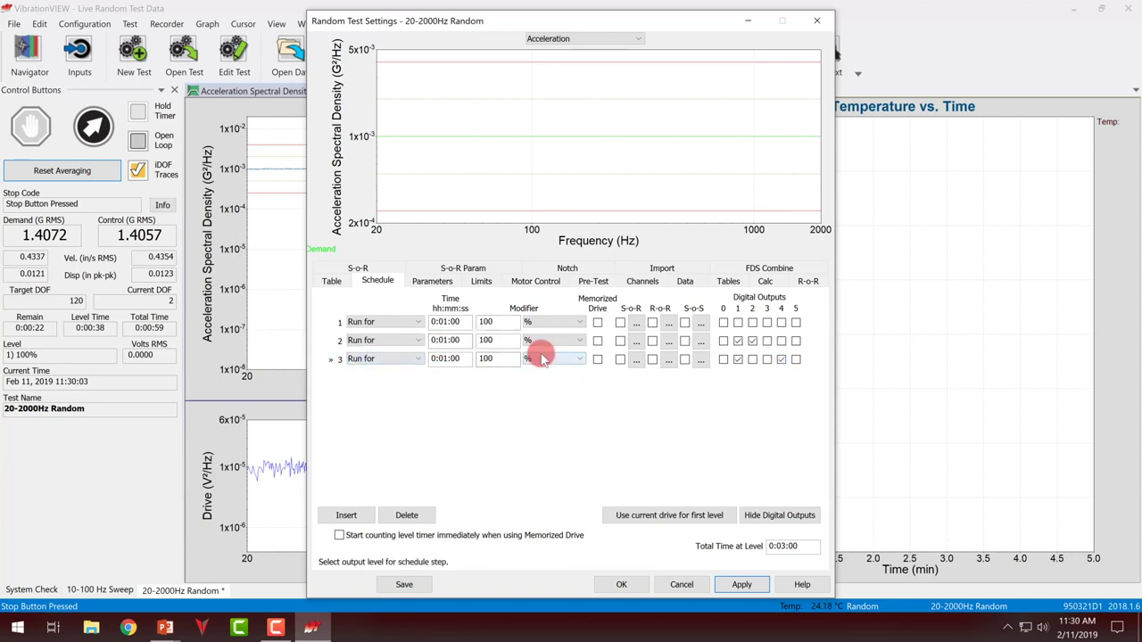
left_click(752, 341)
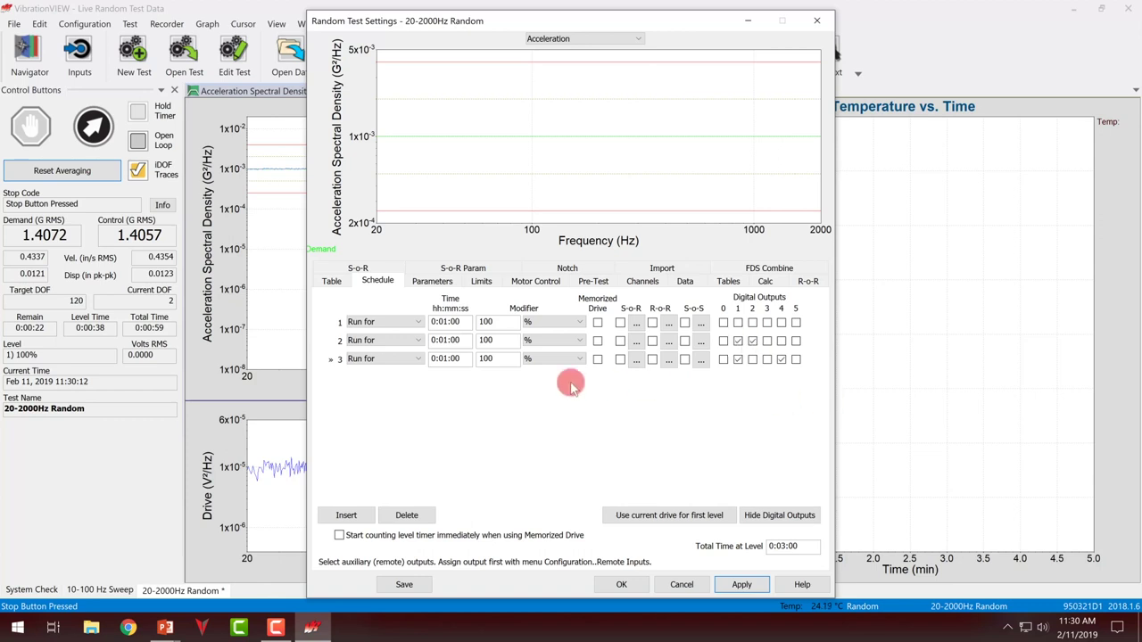
left_click(674, 590)
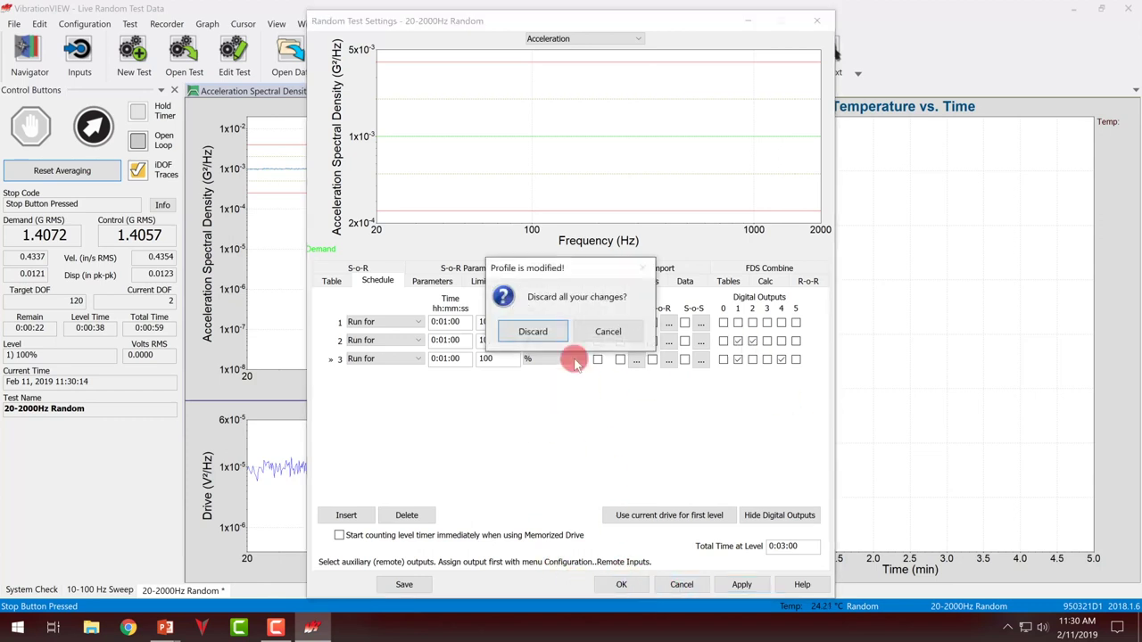
Step: Discard the schedule edits and open the Remote Inputs page of Configuration
left_click(550, 329)
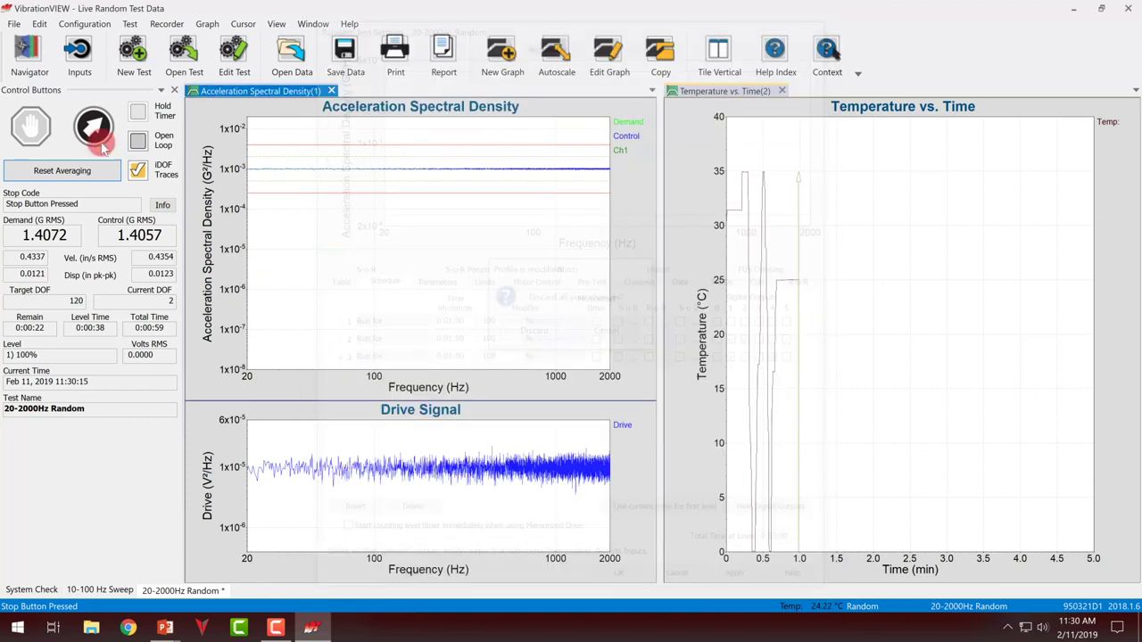
left_click(80, 22)
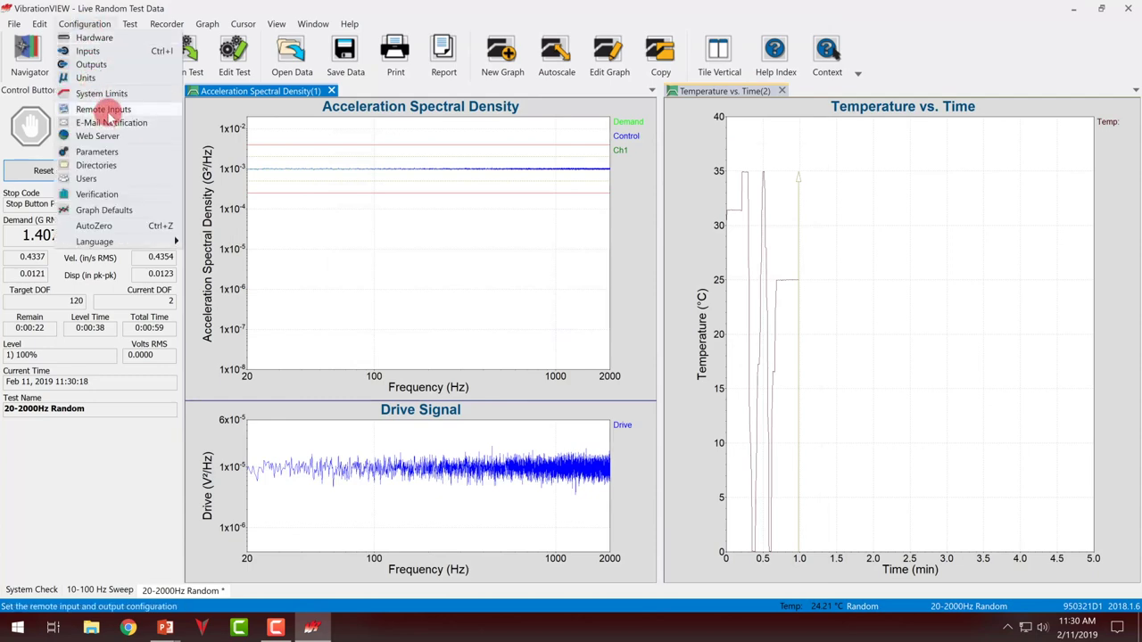
left_click(107, 111)
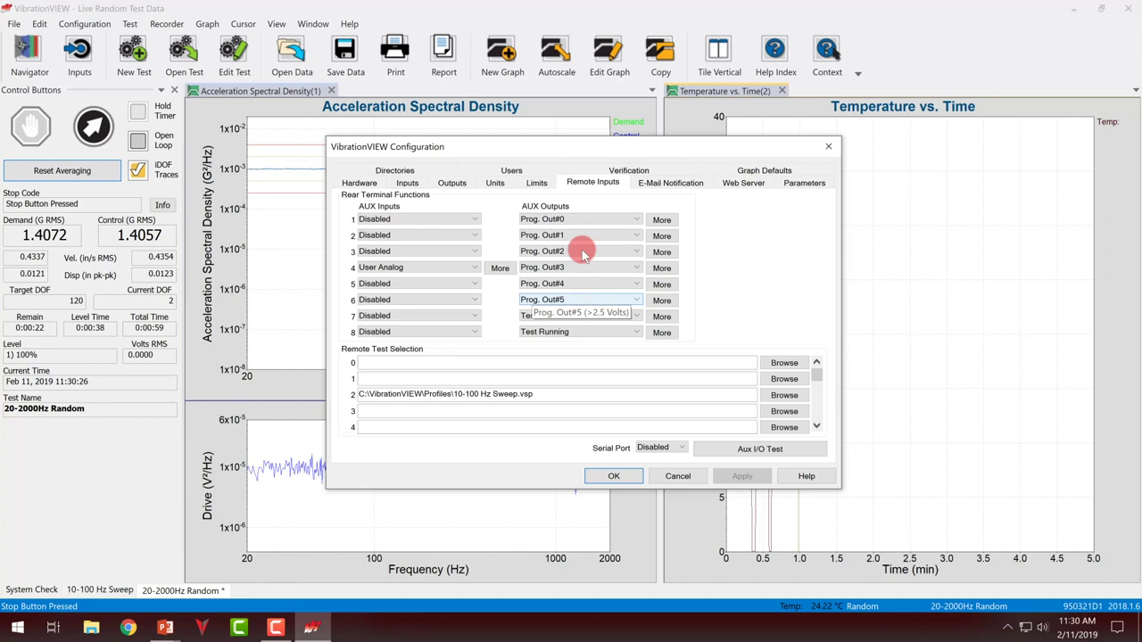
Step: Bring up AUX Output 1's Remote Output Options, closing and reopening the dialog once
left_click(664, 220)
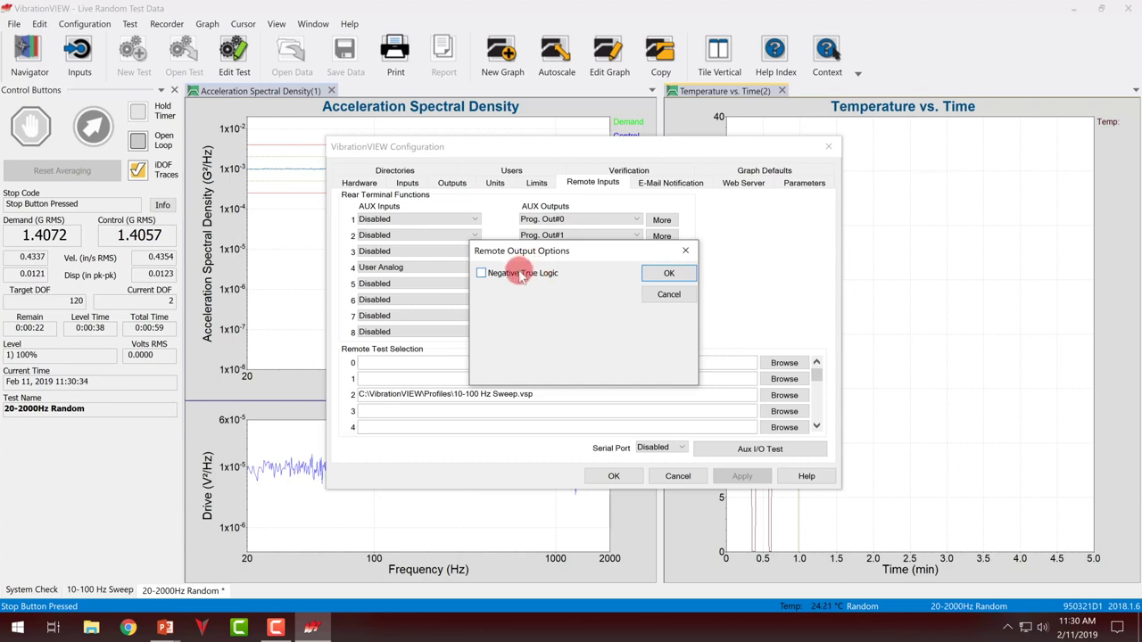
left_click(668, 273)
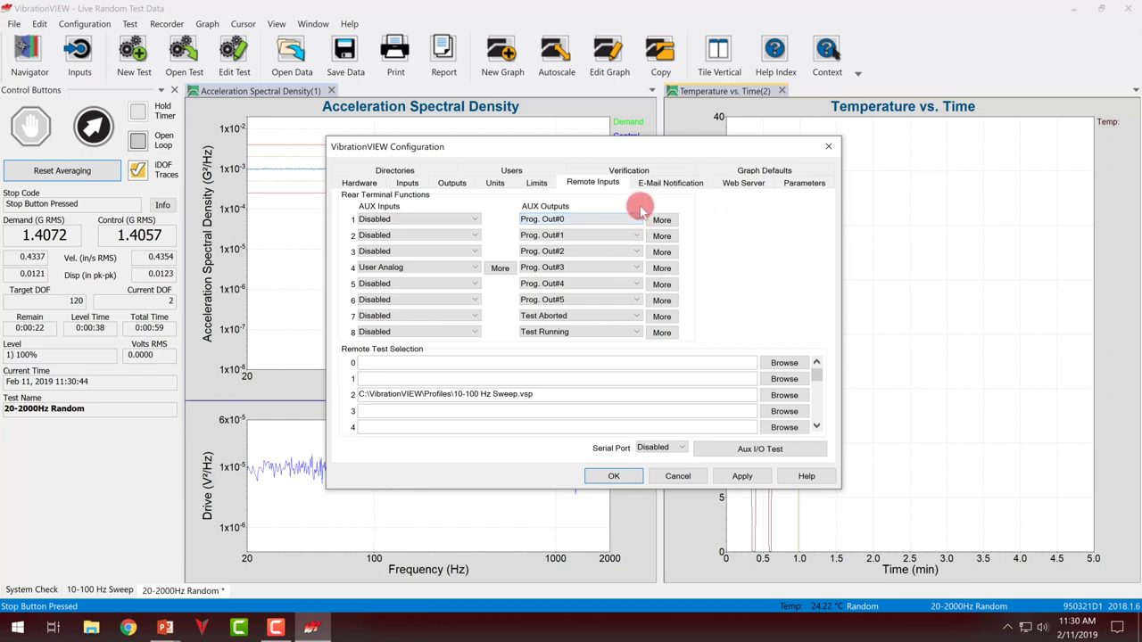
left_click(661, 220)
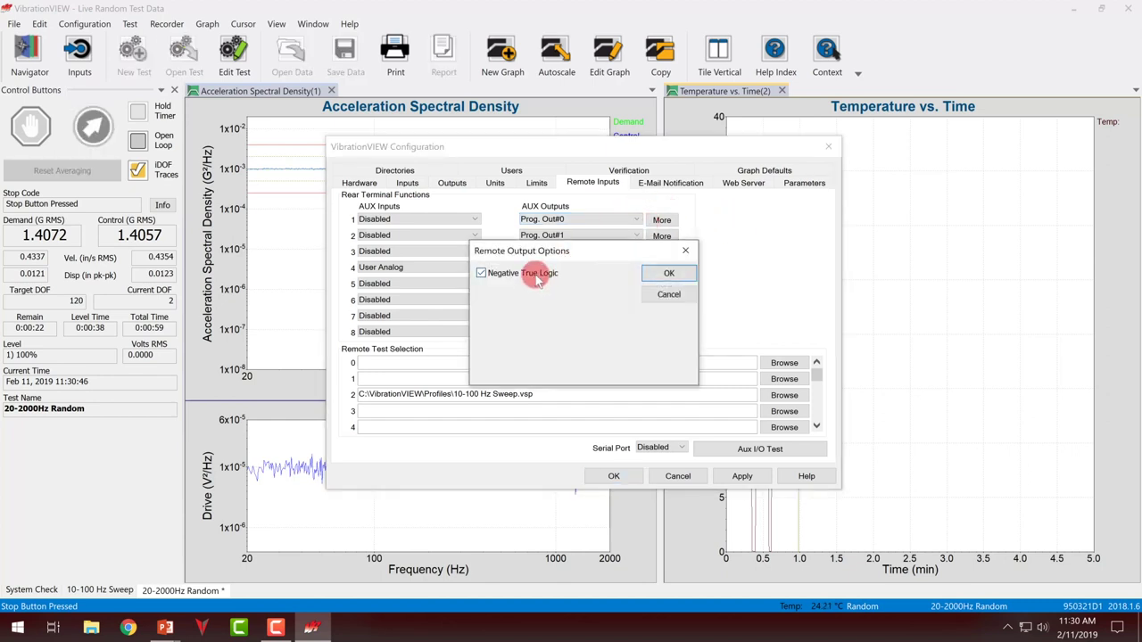
Step: Close AUX Output 1's Remote Output Options dialog
left_click(665, 273)
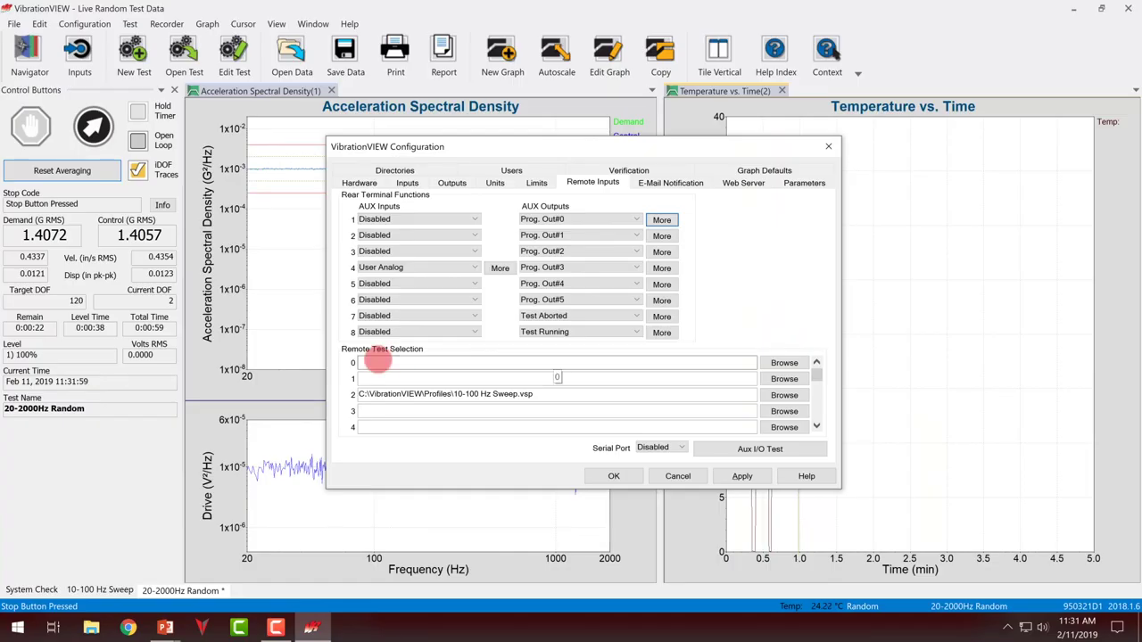
Step: Set the AUX Input 4 function to Disabled
left_click(455, 269)
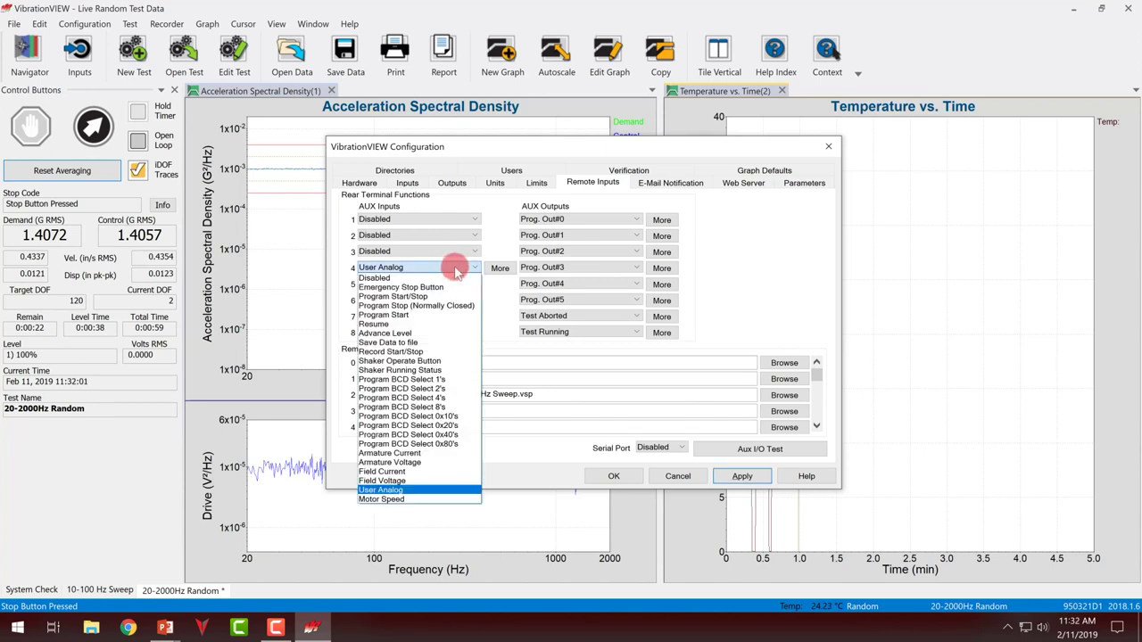
left_click(446, 278)
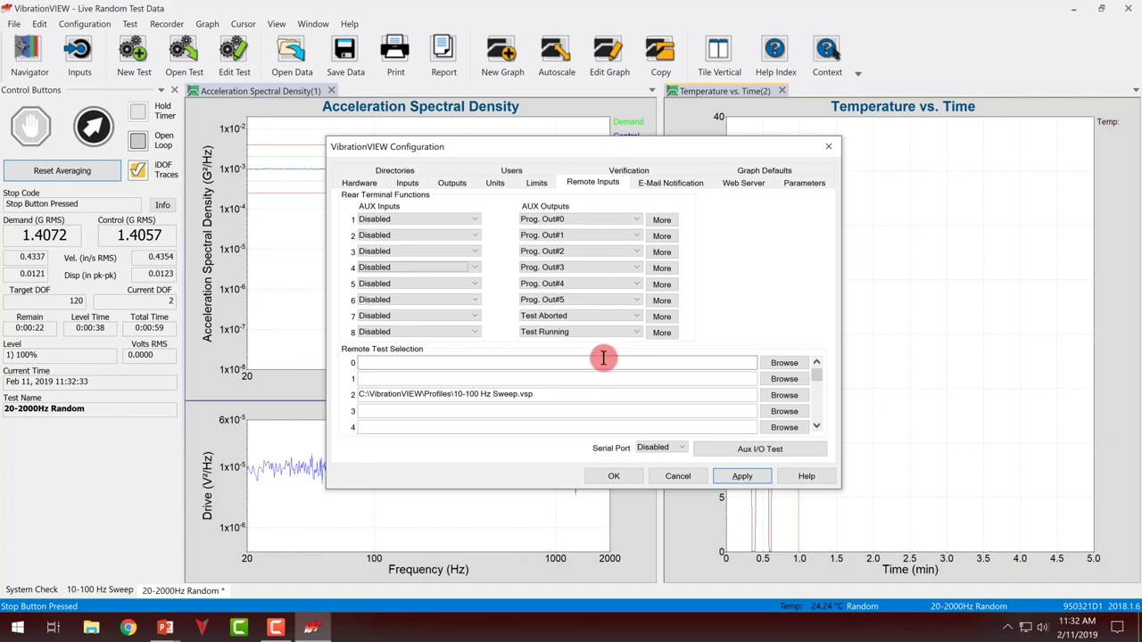
Step: Set AUX outputs 8, 7 and 6 to Shaker Power and open output 6's More options
left_click(602, 332)
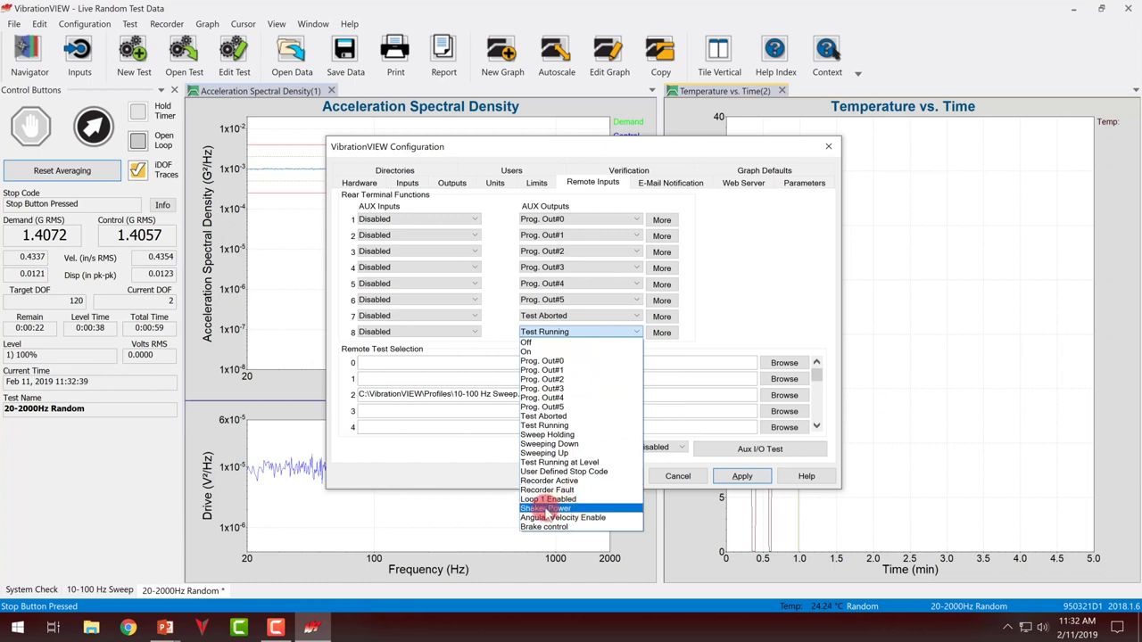
left_click(546, 509)
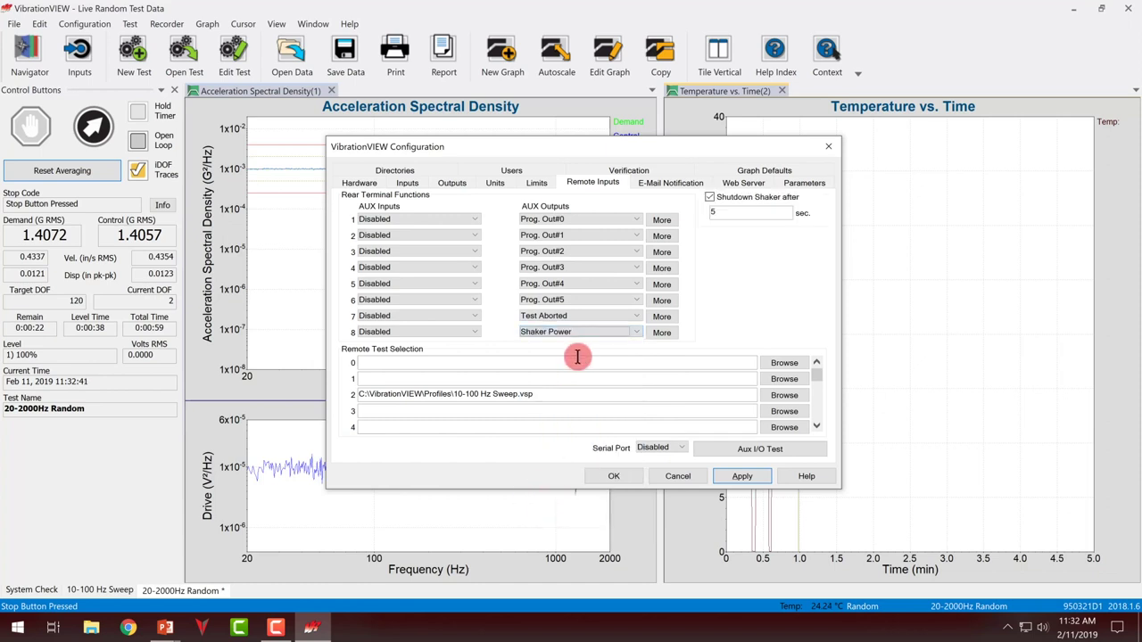
left_click(571, 317)
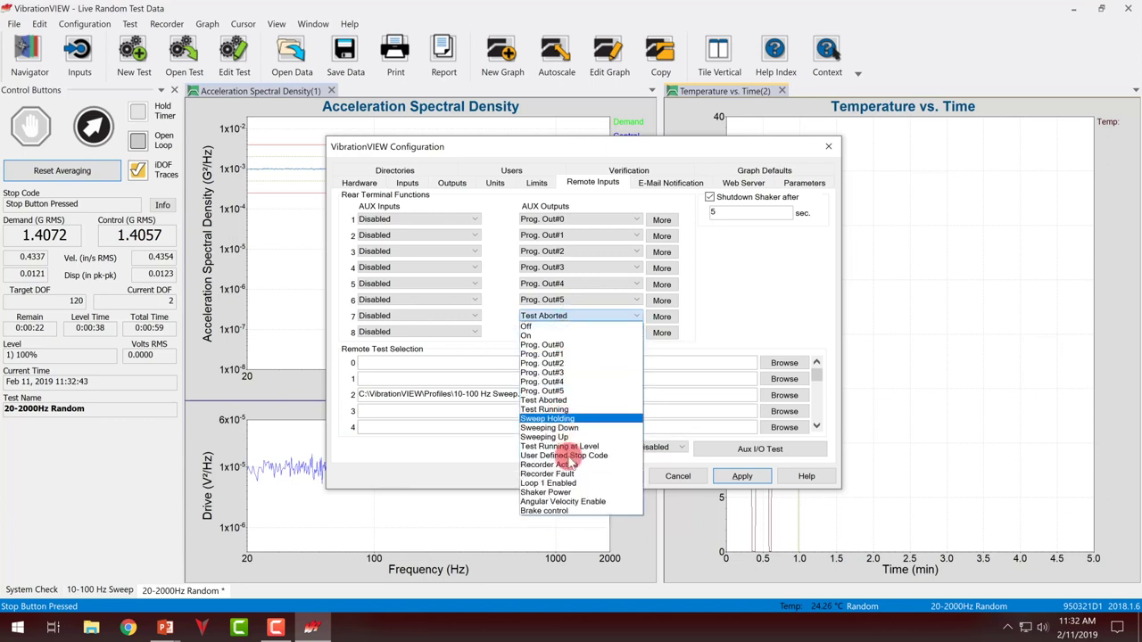
left_click(580, 494)
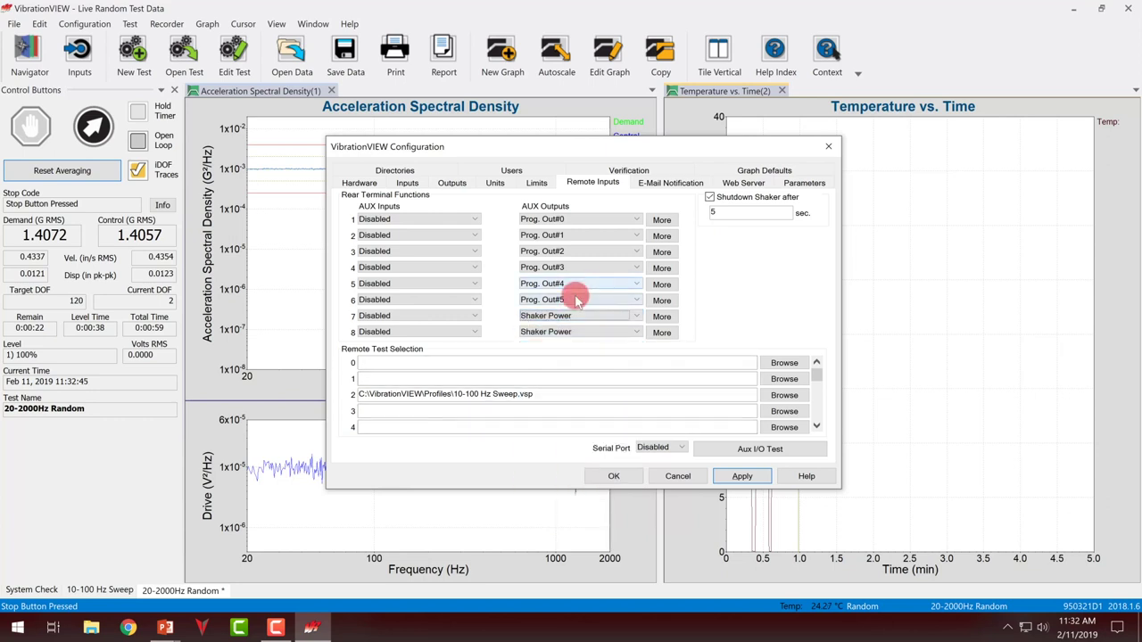
left_click(577, 300)
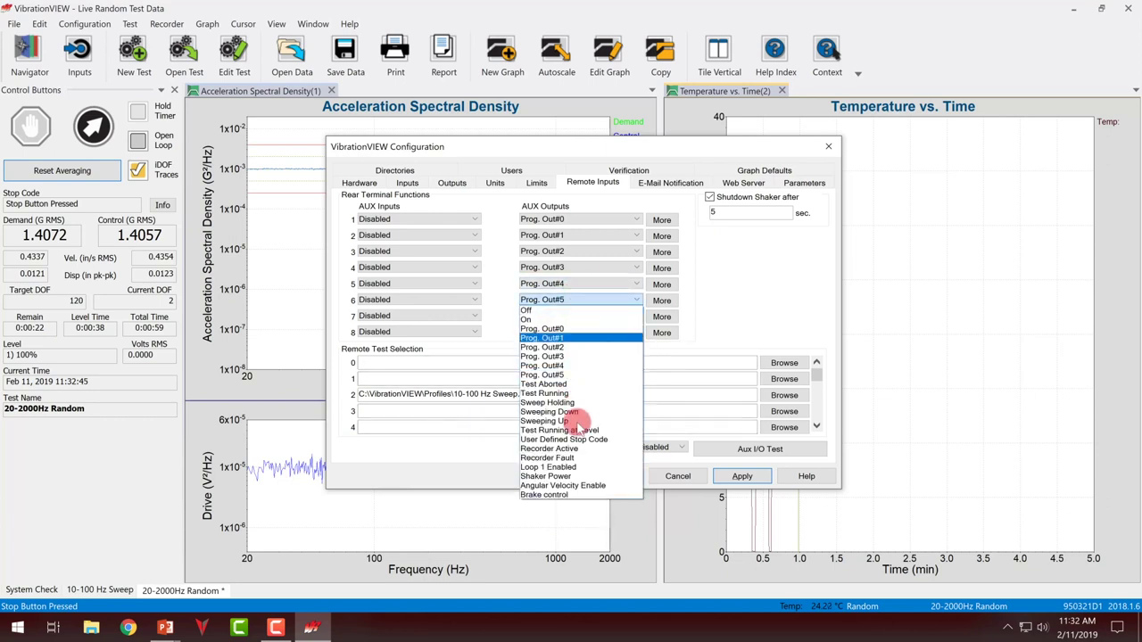
left_click(577, 475)
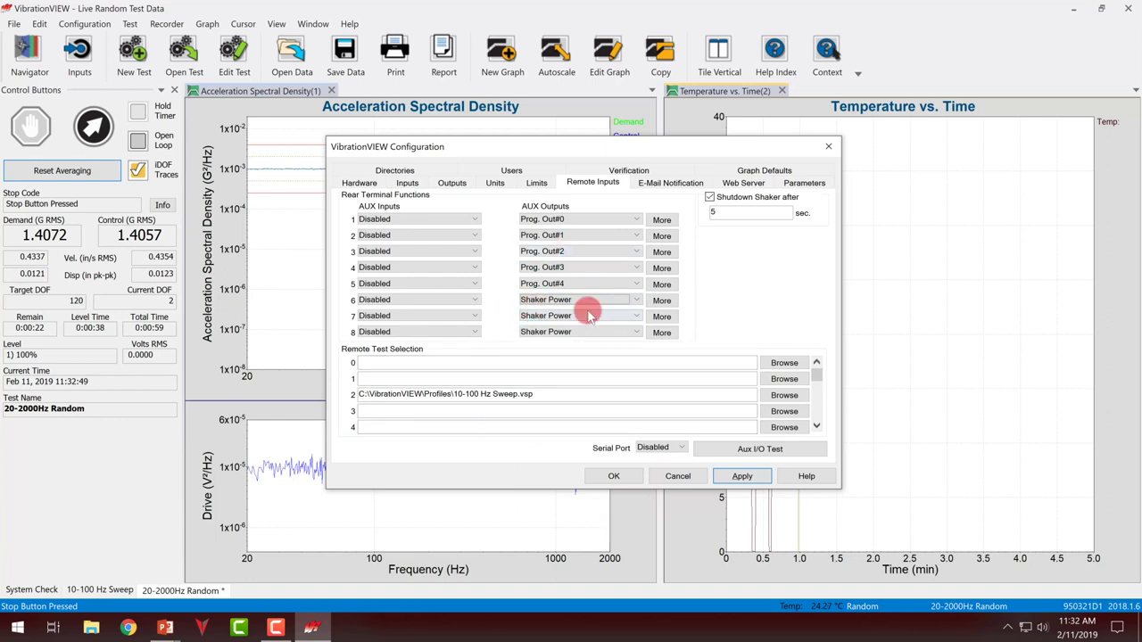
left_click(660, 302)
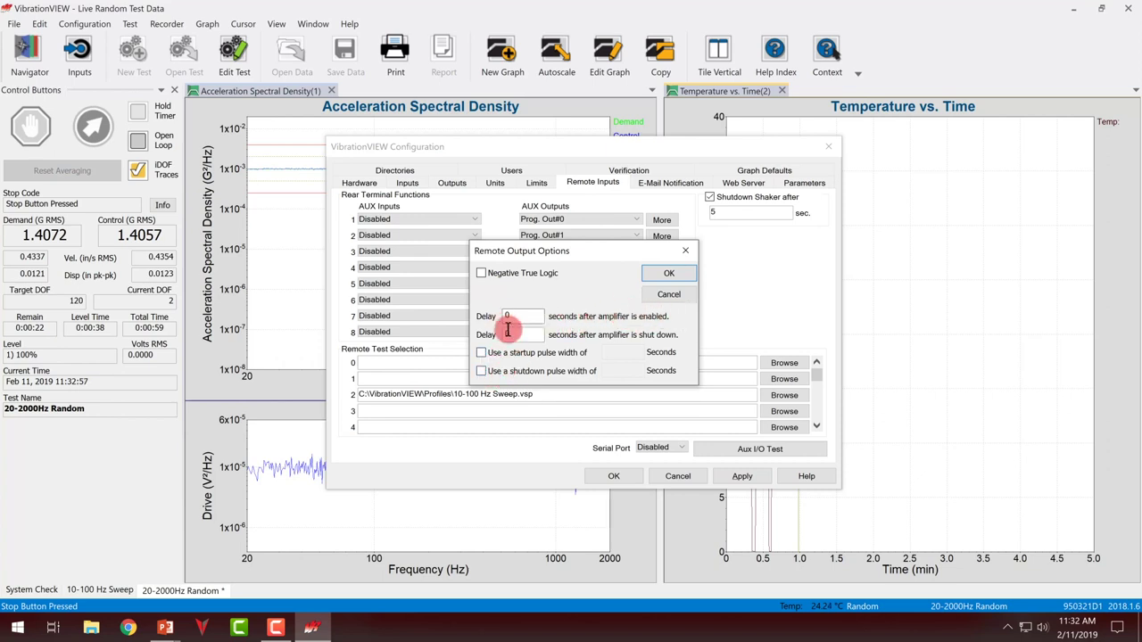
Step: Give AUX outputs 6 and 7 shutdown delays of 5 and 10 seconds
left_click_drag(535, 335, 473, 341)
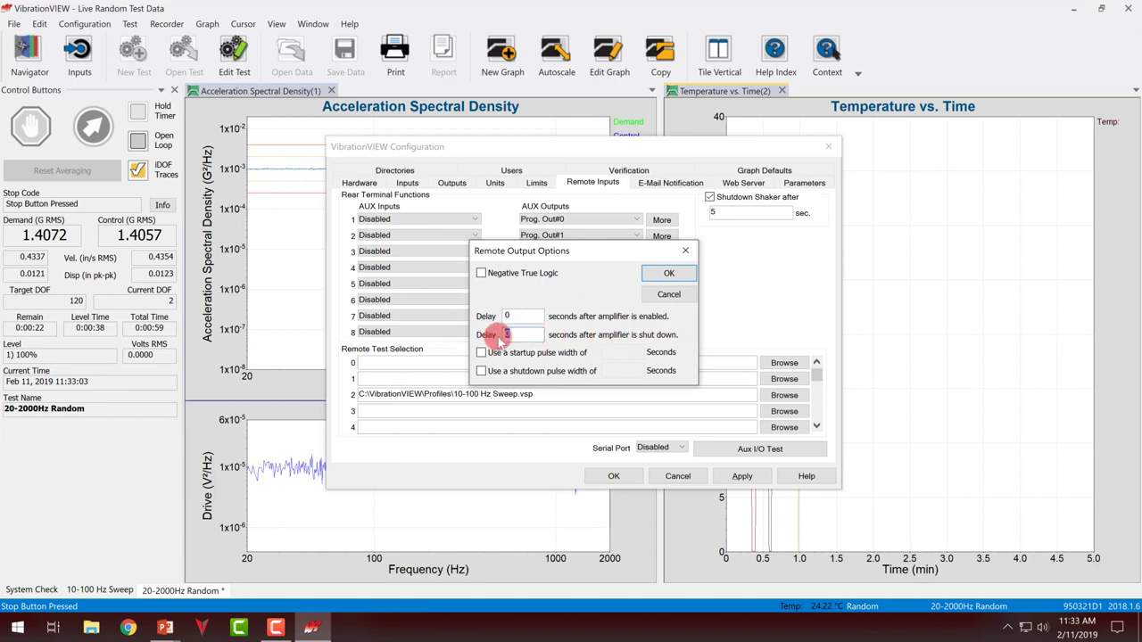
type("5")
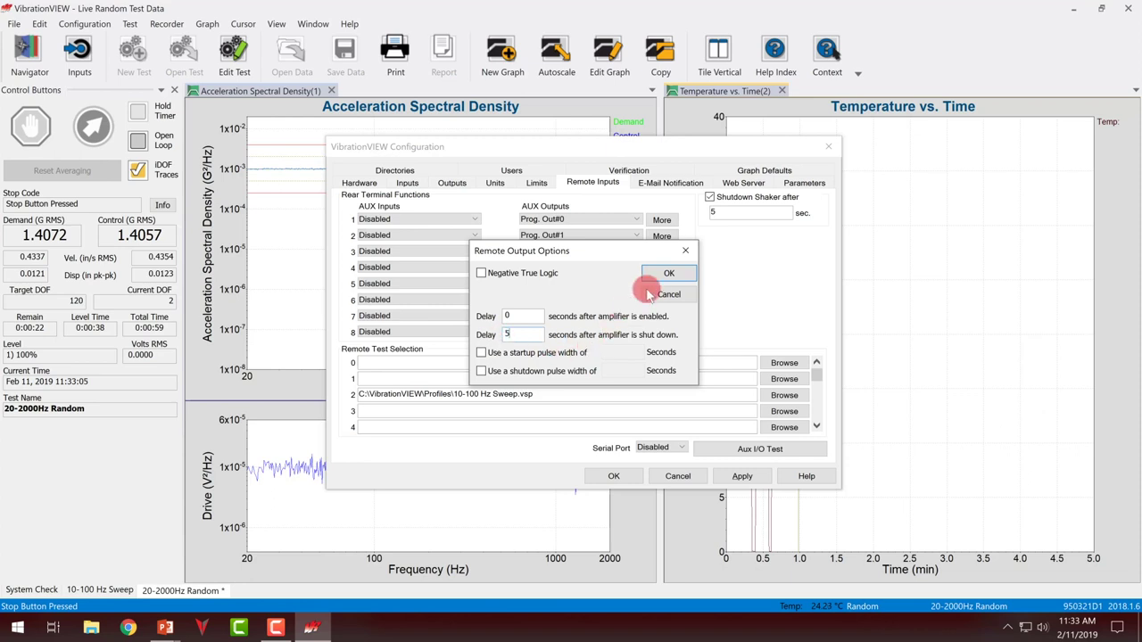
left_click(656, 284)
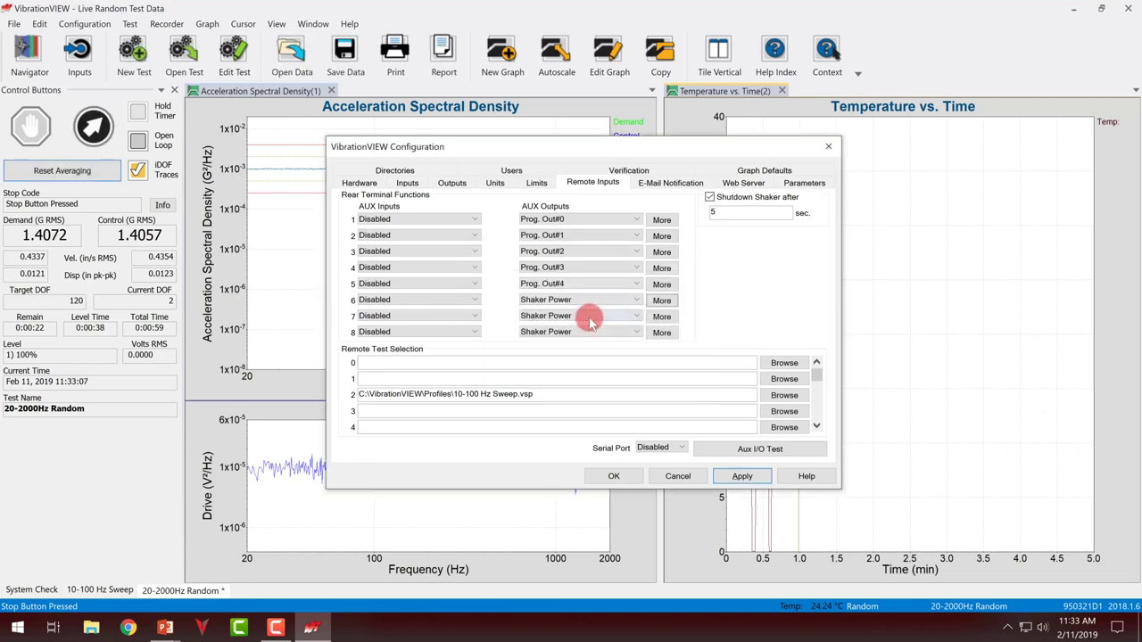
left_click(663, 315)
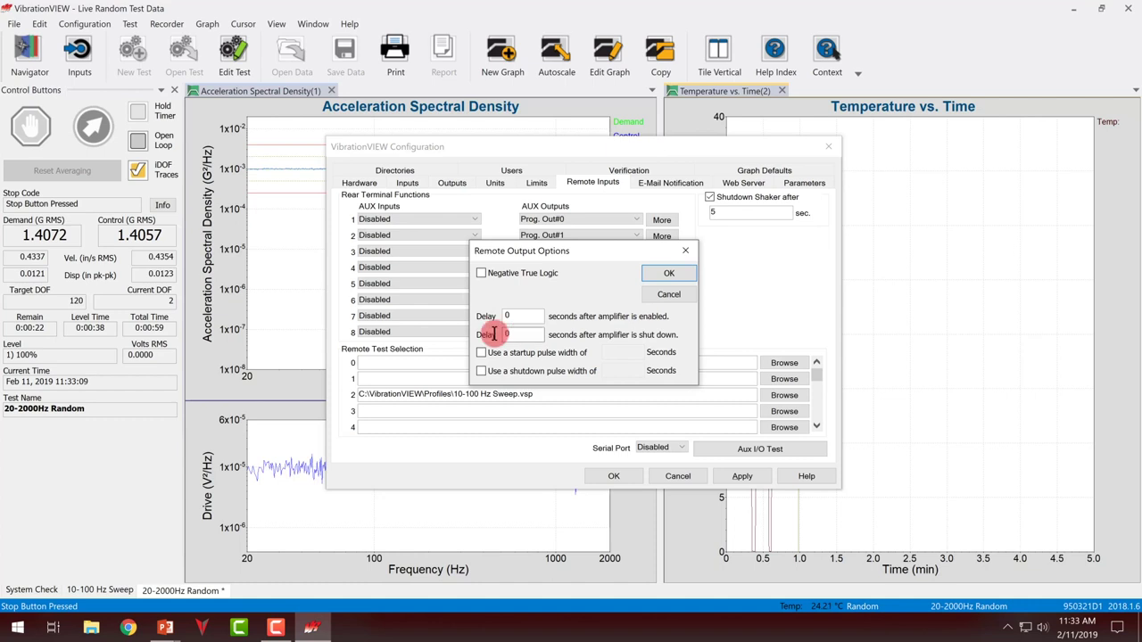
type("10")
left_click(661, 273)
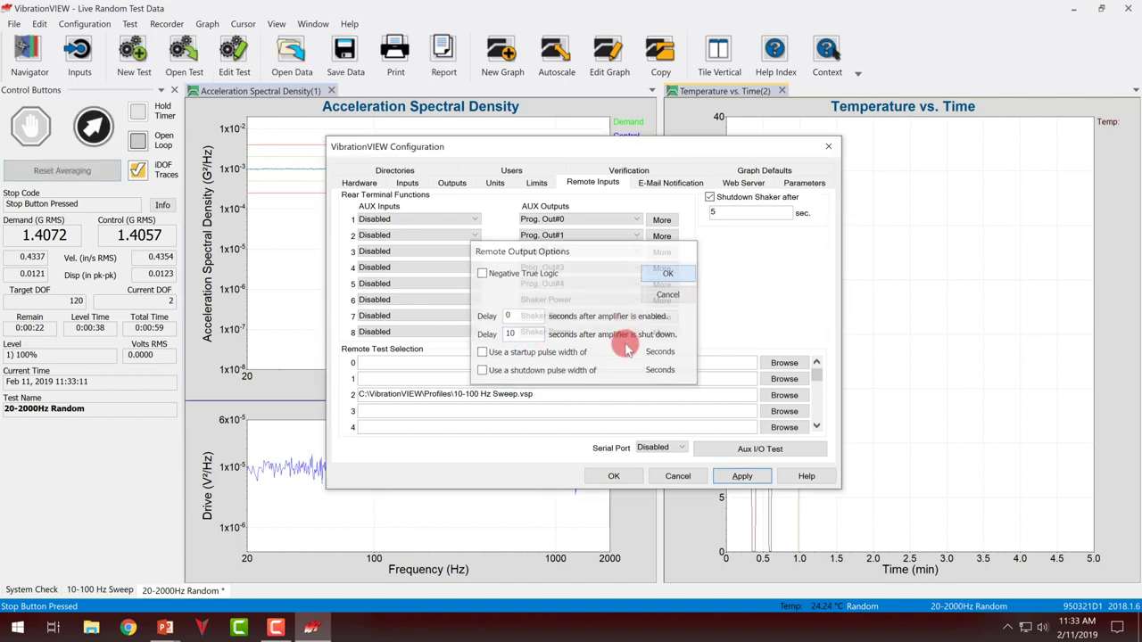
Step: Give AUX output 8 a 15-second shutdown delay, recheck output 7, and apply the settings
left_click(659, 332)
type("15")
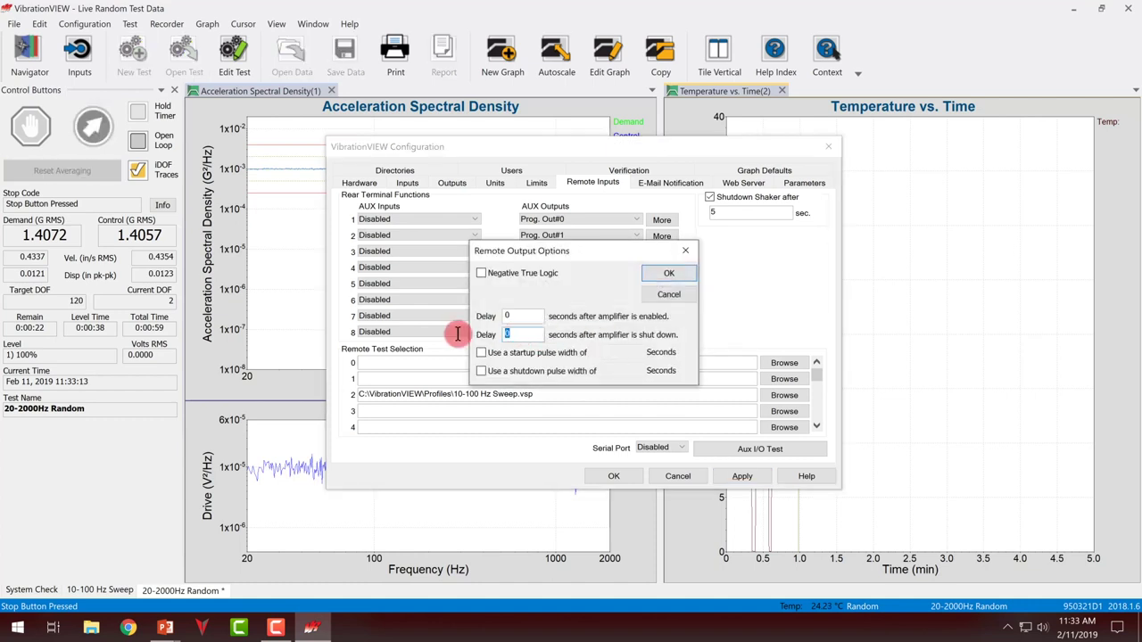
left_click(660, 275)
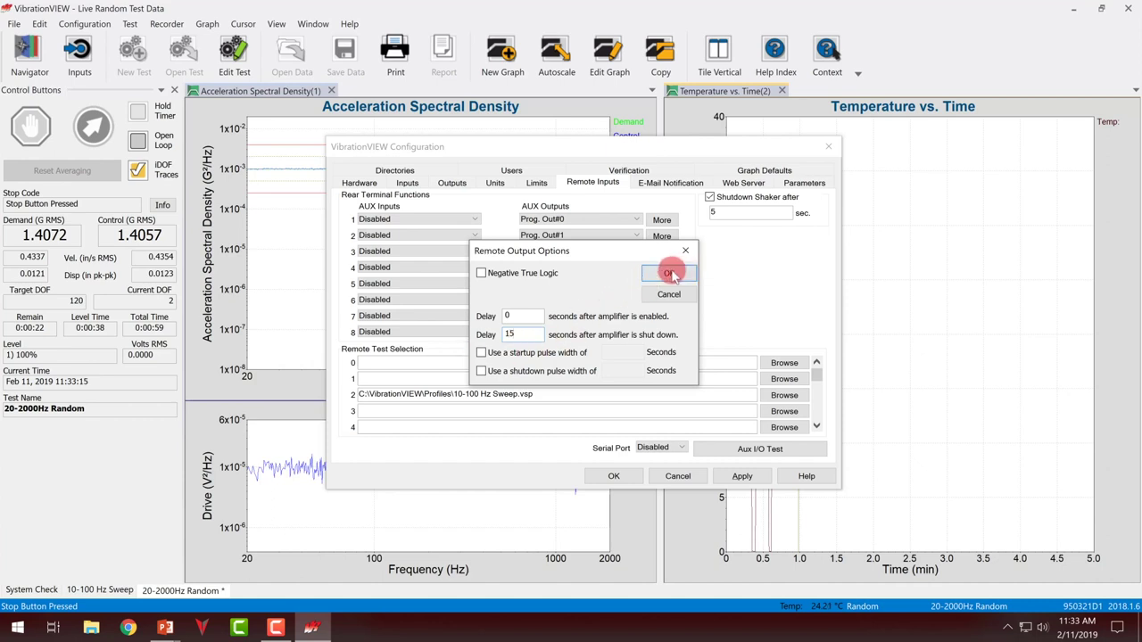
left_click(661, 318)
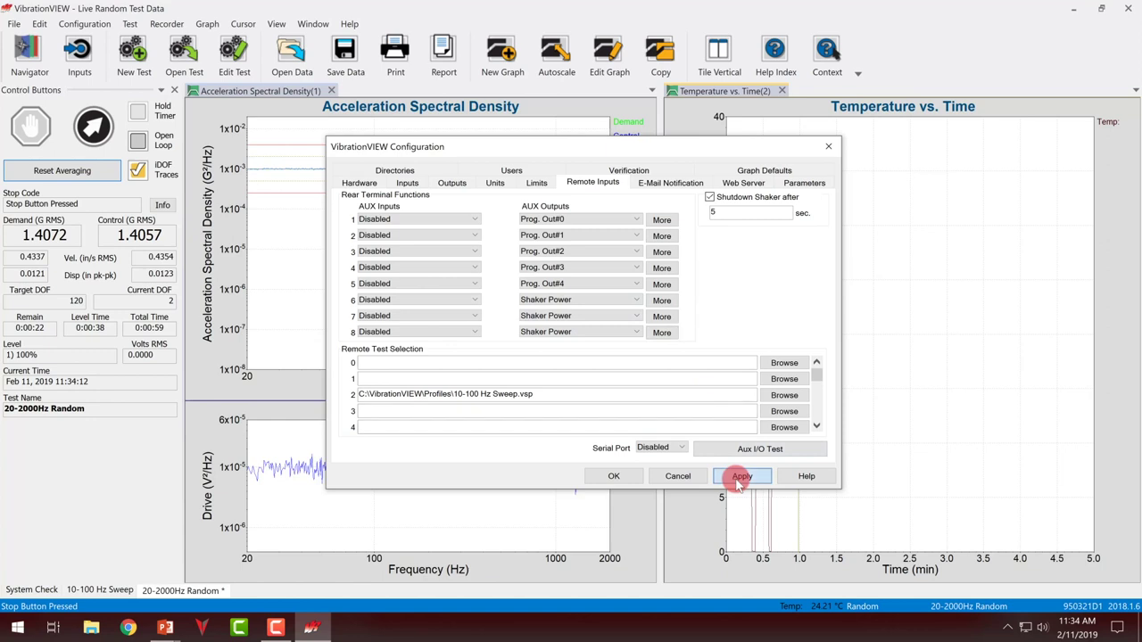
left_click(740, 479)
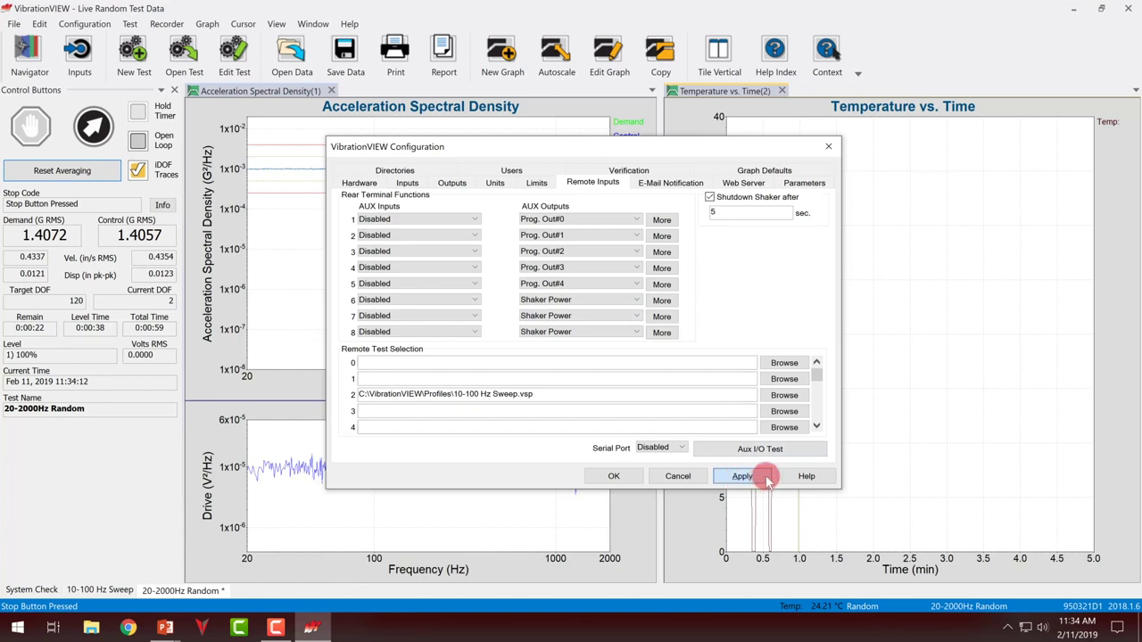
Step: Save and close the configuration, then show the amplifier and test-run controls
left_click(596, 478)
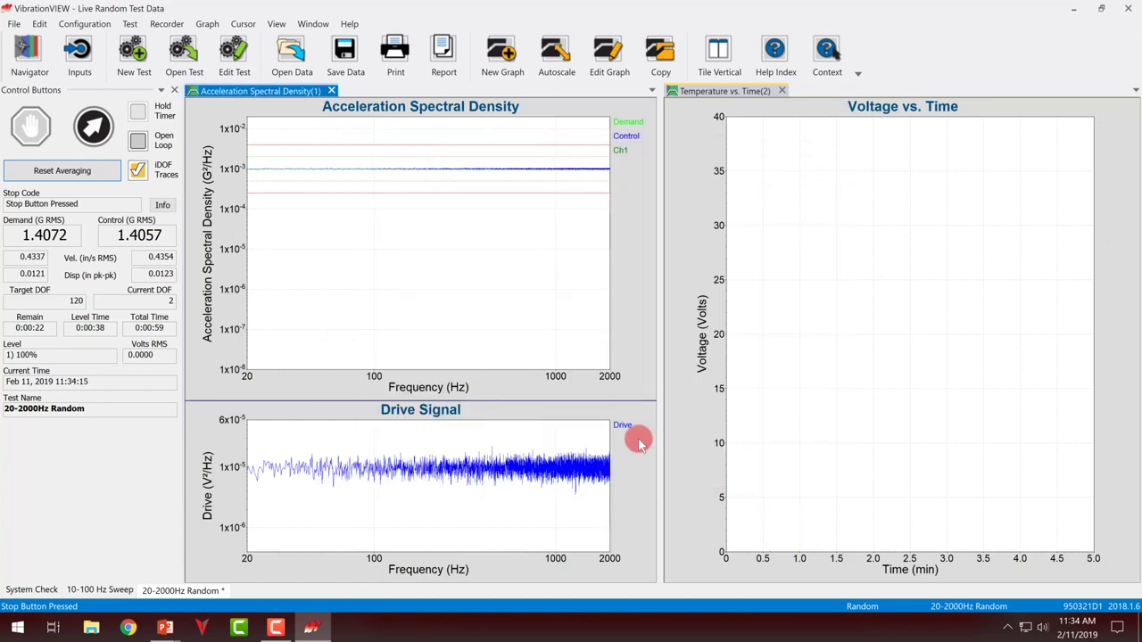
left_click(277, 24)
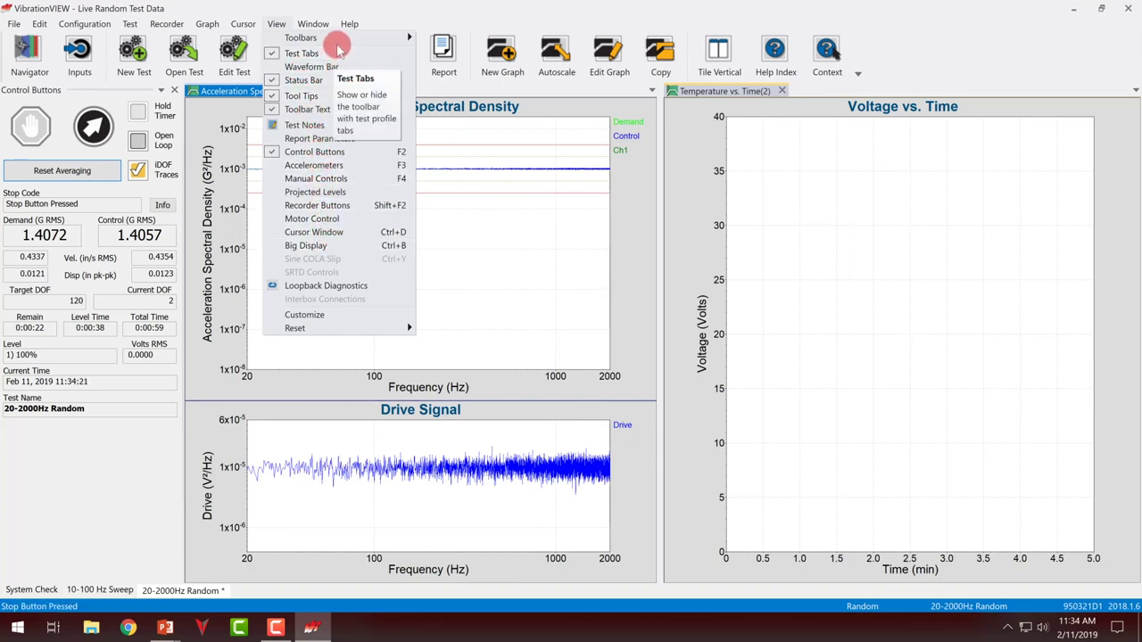
mouse_move(300, 37)
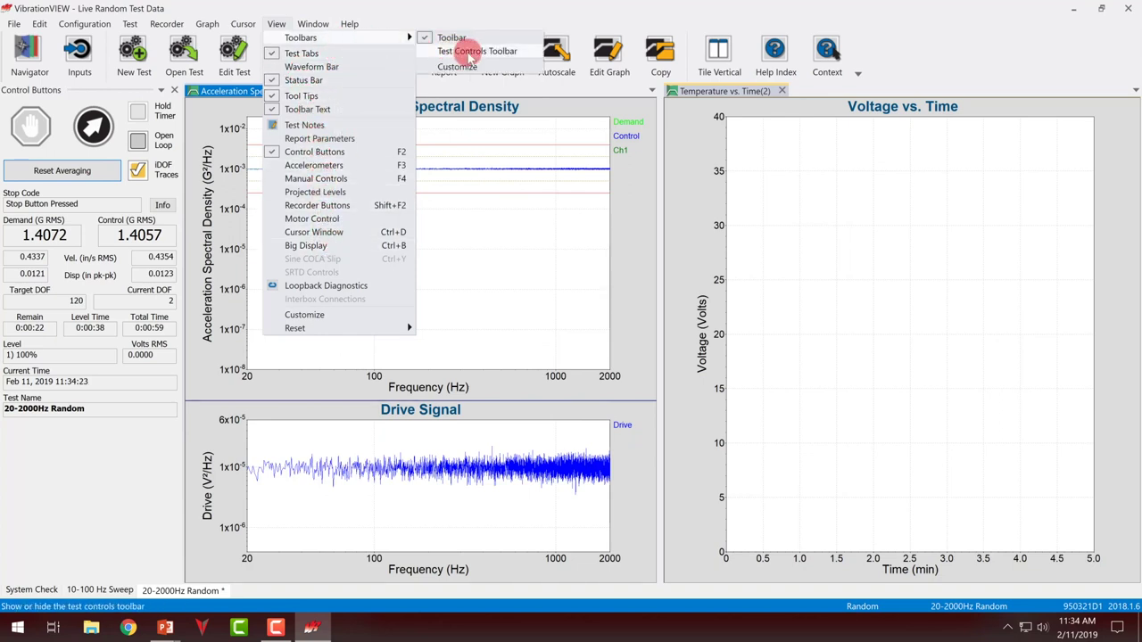
left_click(467, 51)
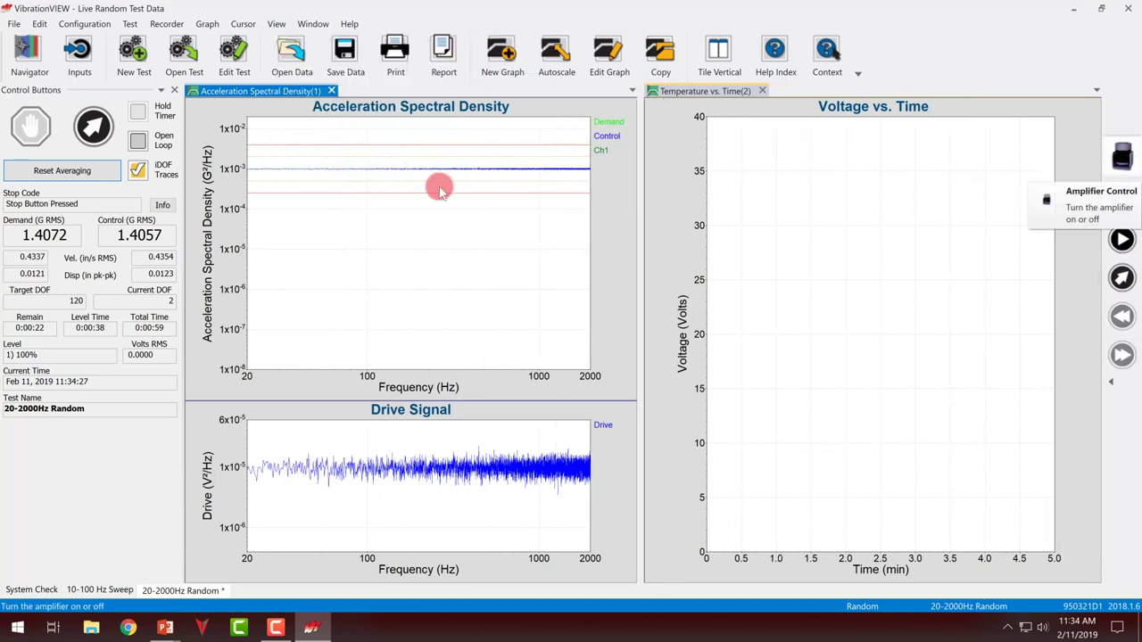
Step: Restart the 20-2000Hz Random test from the beginning with the amplifier on
left_click(91, 127)
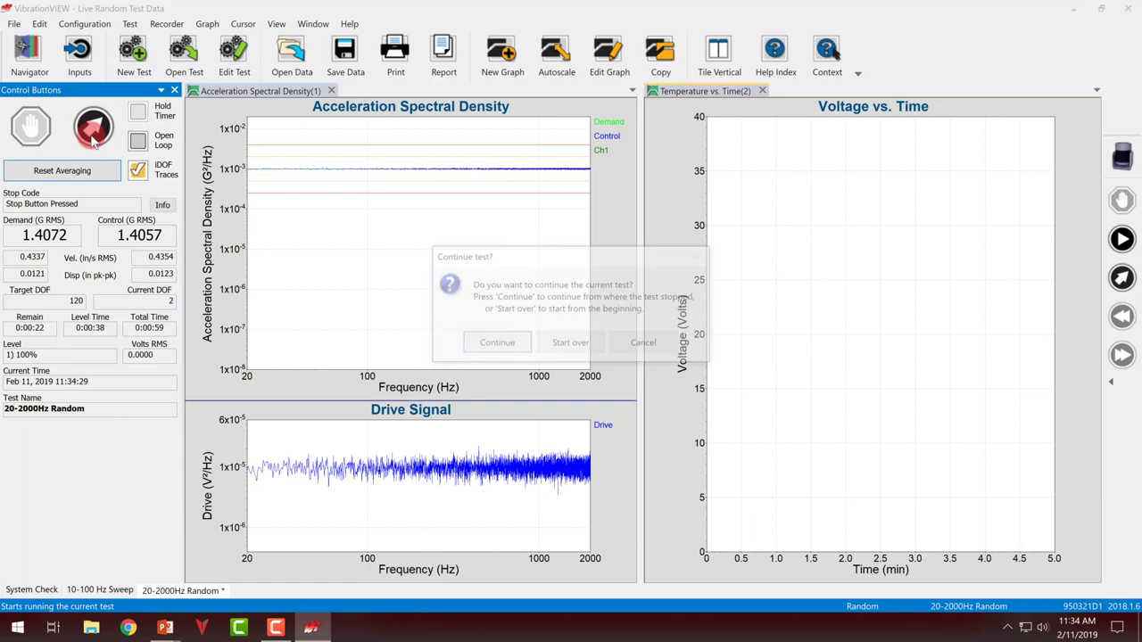
left_click(582, 342)
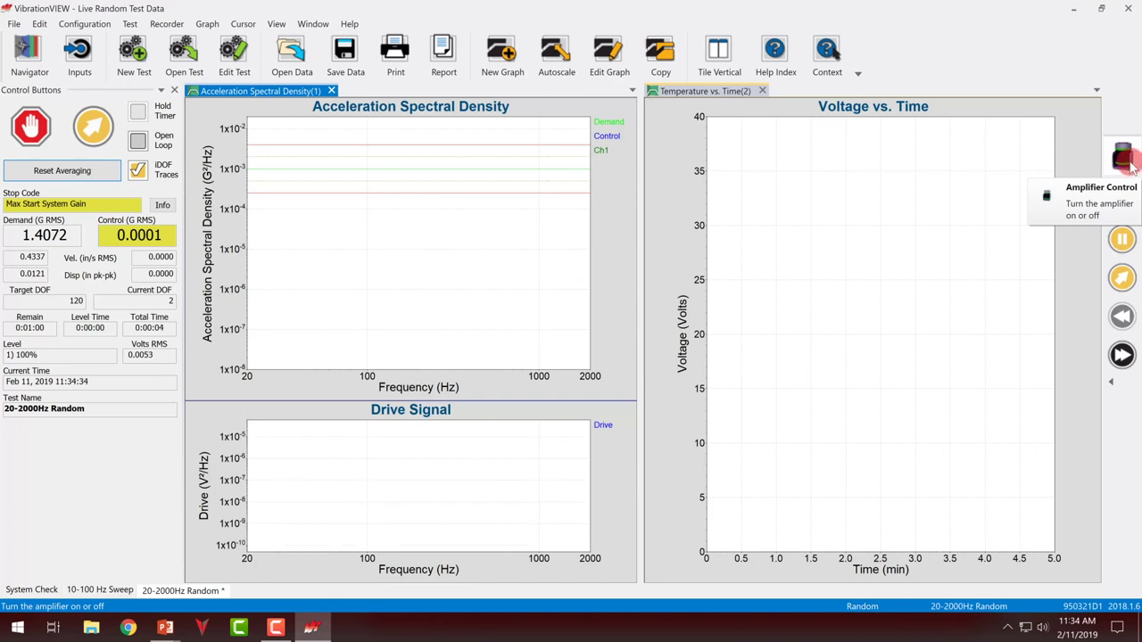
left_click(1128, 163)
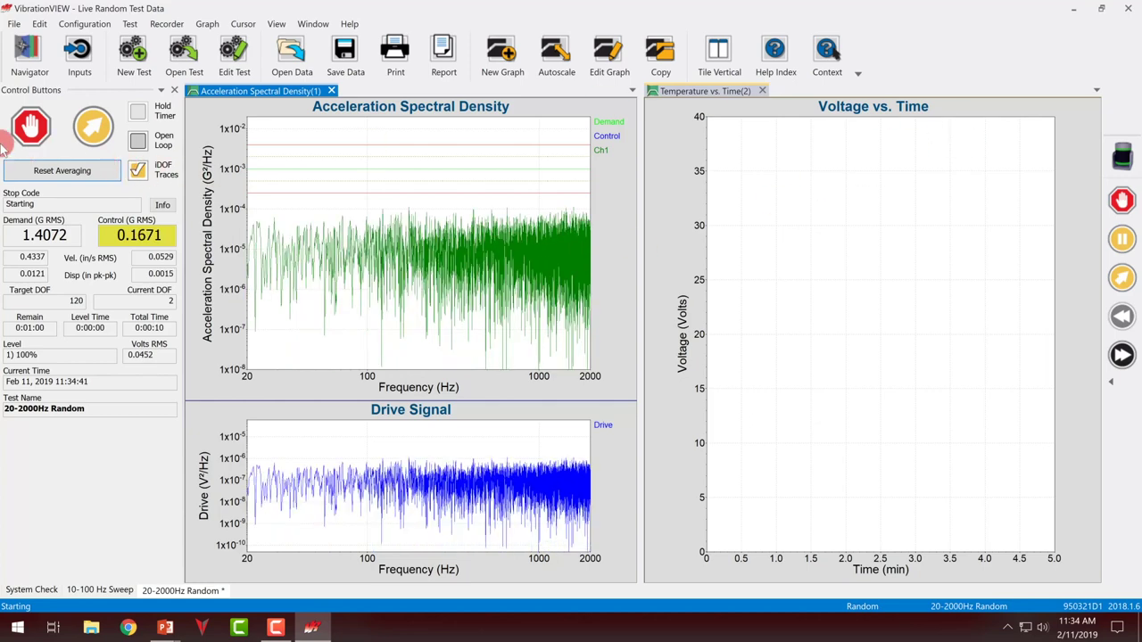
Step: Stop the test and switch the amplifier off, leaving drive at 0 V RMS
left_click(40, 132)
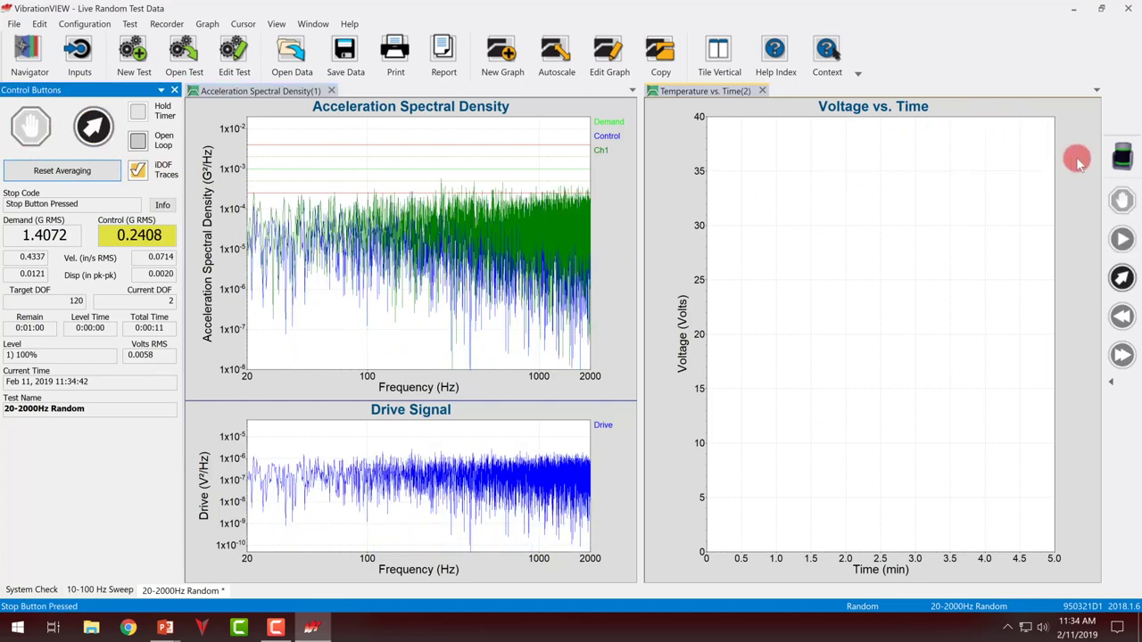
left_click(1122, 160)
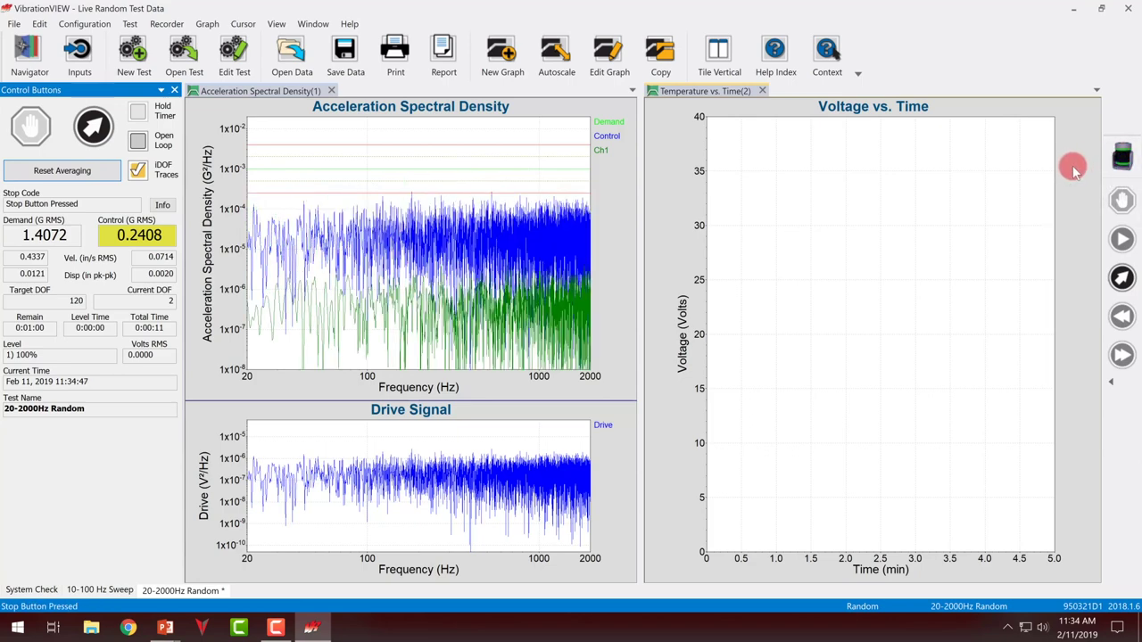
left_click(1117, 167)
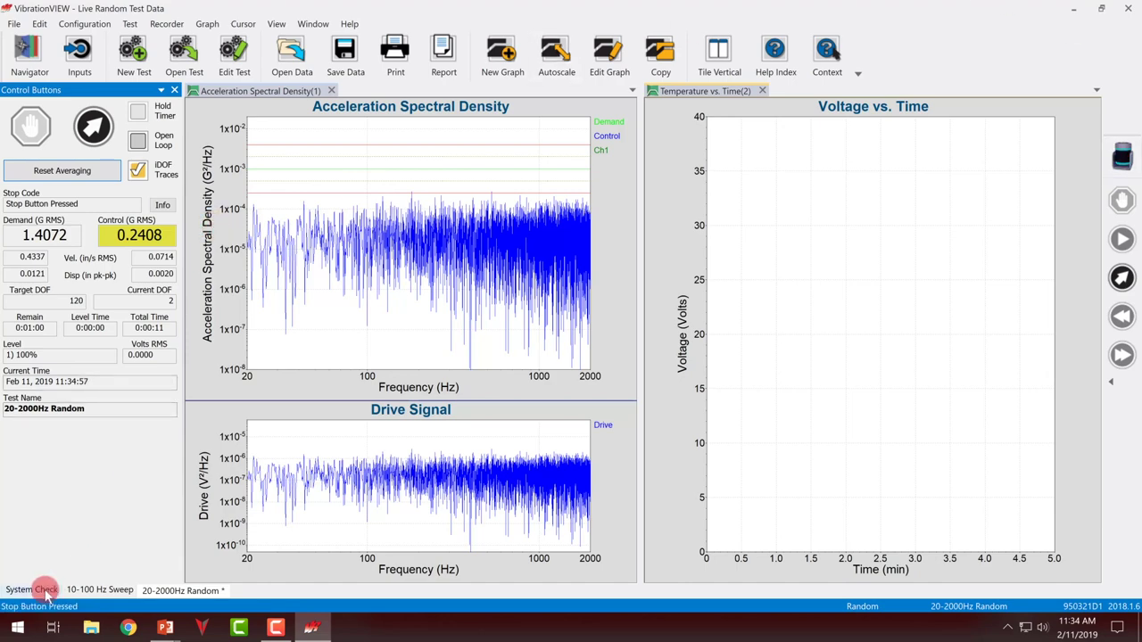
Step: Switch to the System Check test and open the Remote Inputs settings and Rear I/O Test Panel
left_click(100, 590)
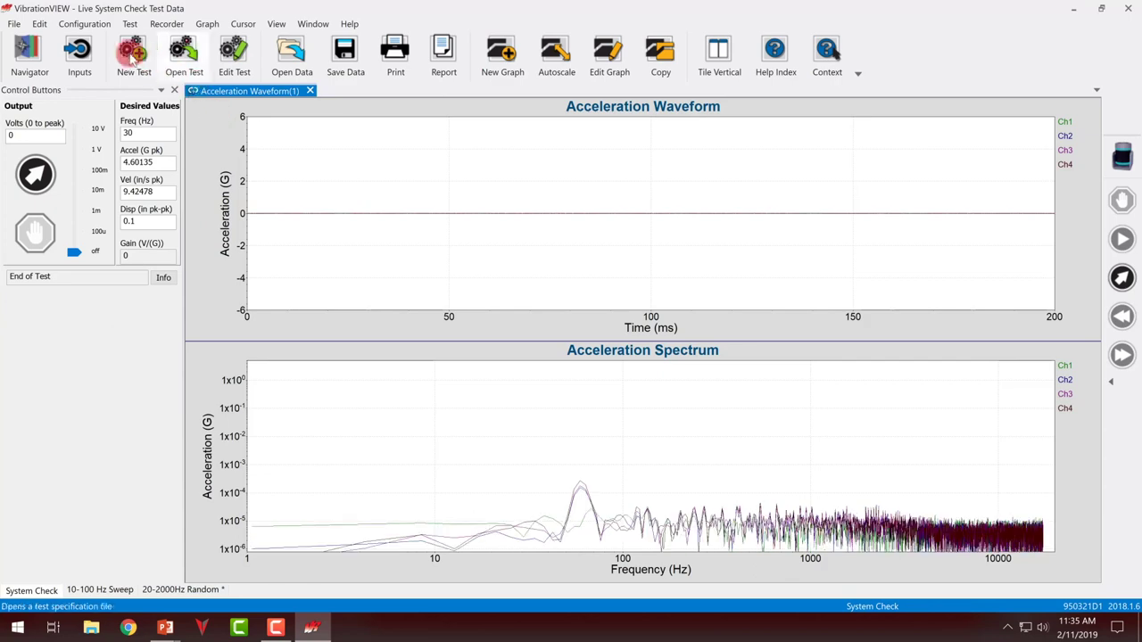
left_click(88, 24)
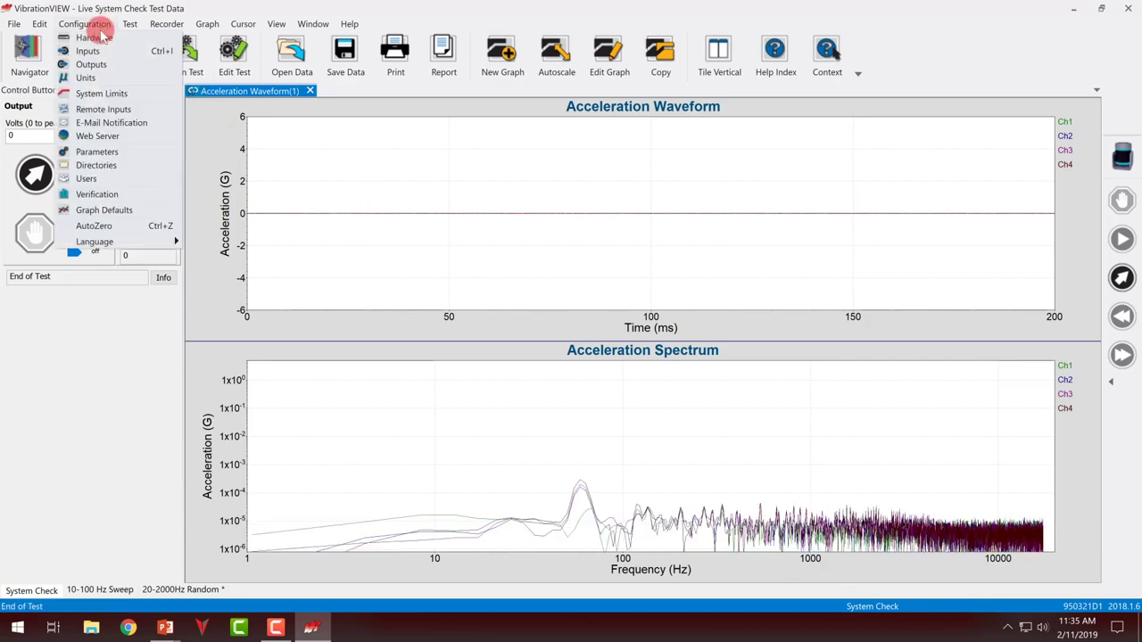
left_click(91, 109)
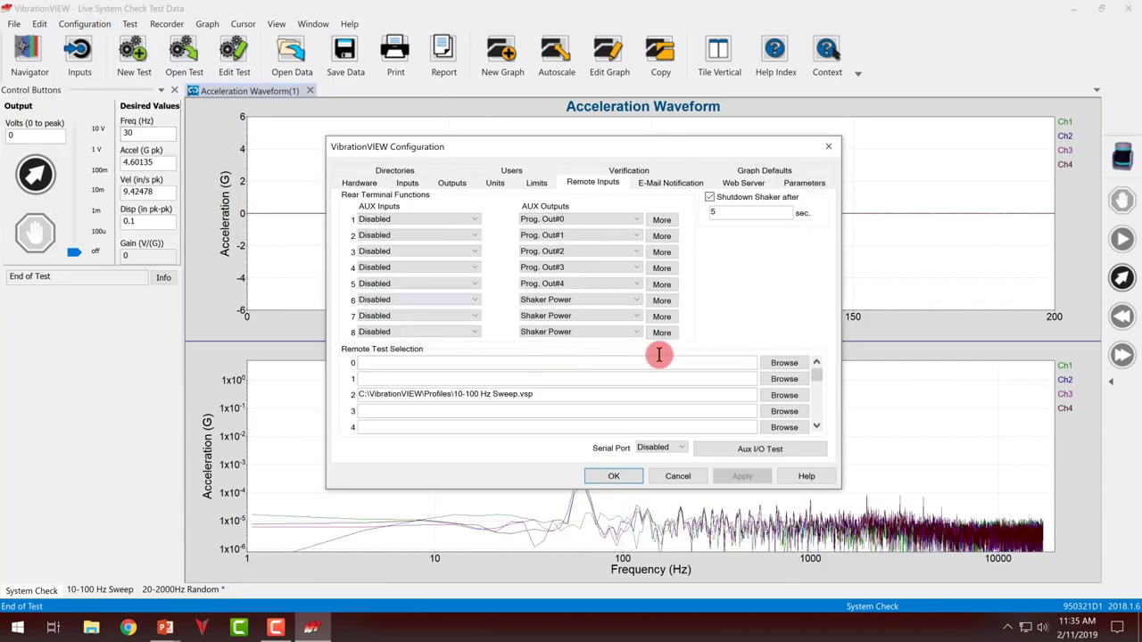
left_click(762, 448)
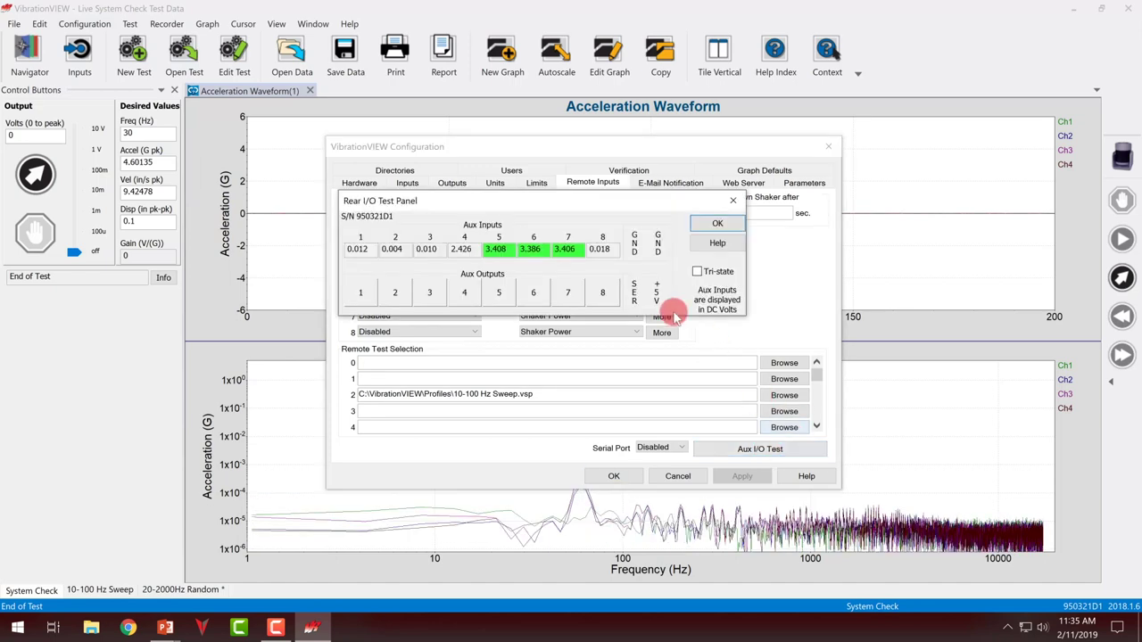
Step: Arrange the Rear I/O Test Panel beside the Remote Inputs configuration window
left_click_drag(612, 207, 650, 226)
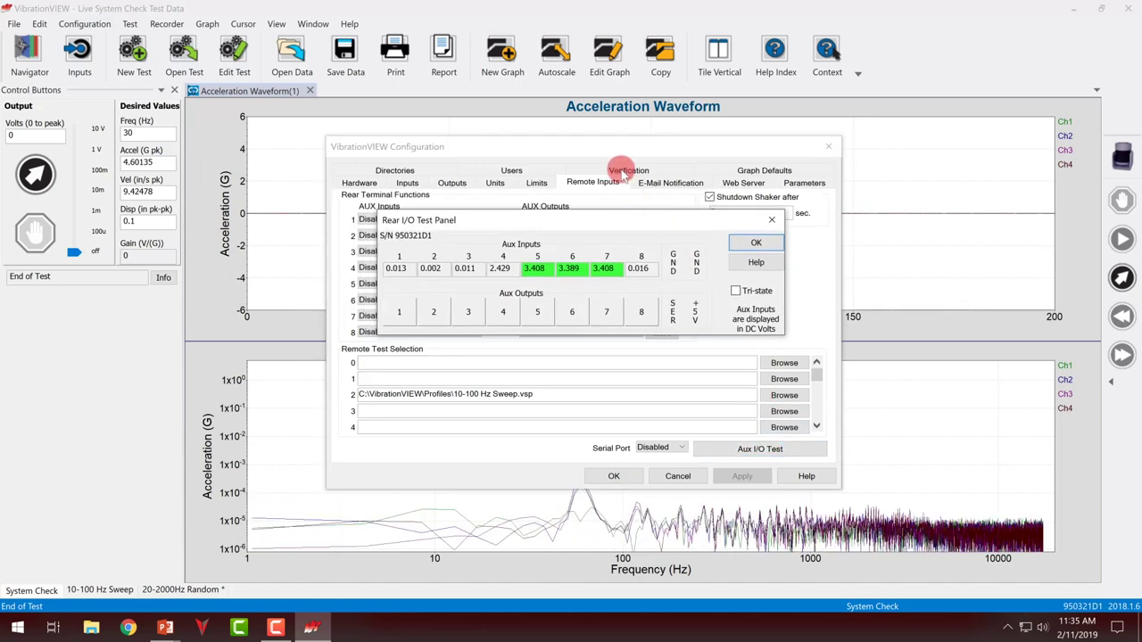
mouse_move(617, 146)
left_mouse_down()
mouse_move(628, 183)
mouse_move(897, 194)
left_mouse_up()
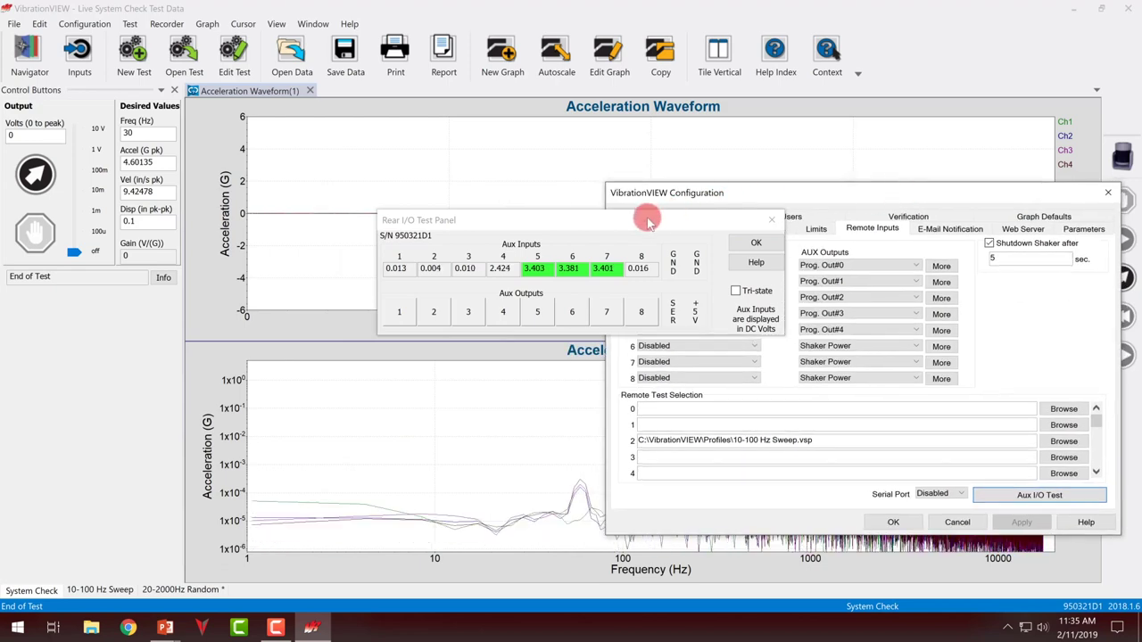
left_click(586, 229)
left_click_drag(424, 243, 297, 252)
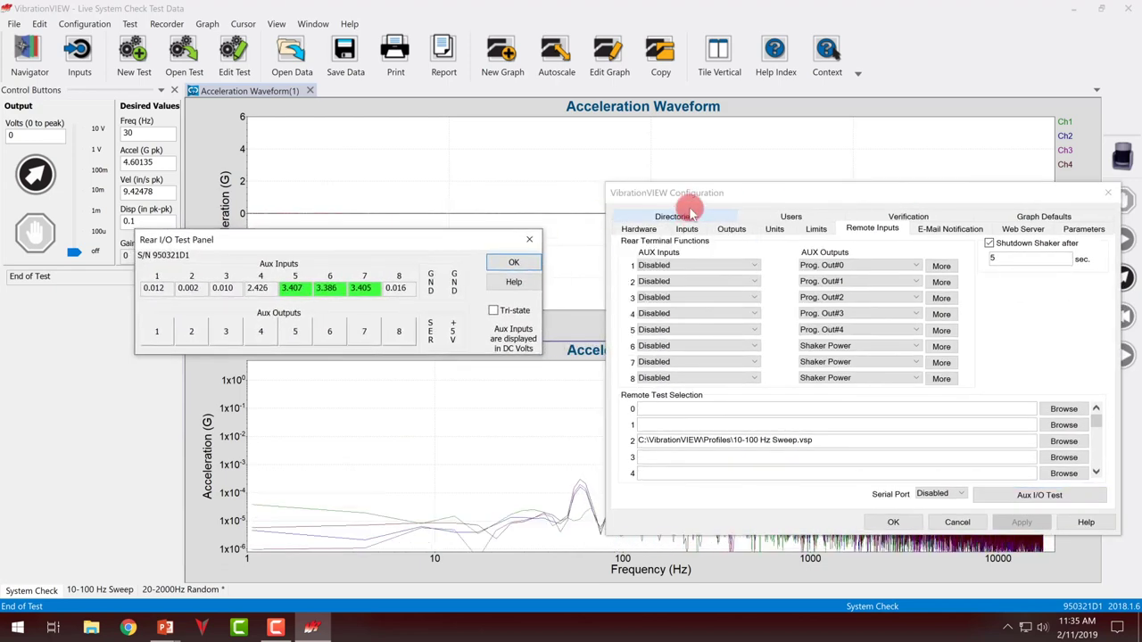
left_click_drag(666, 201, 504, 207)
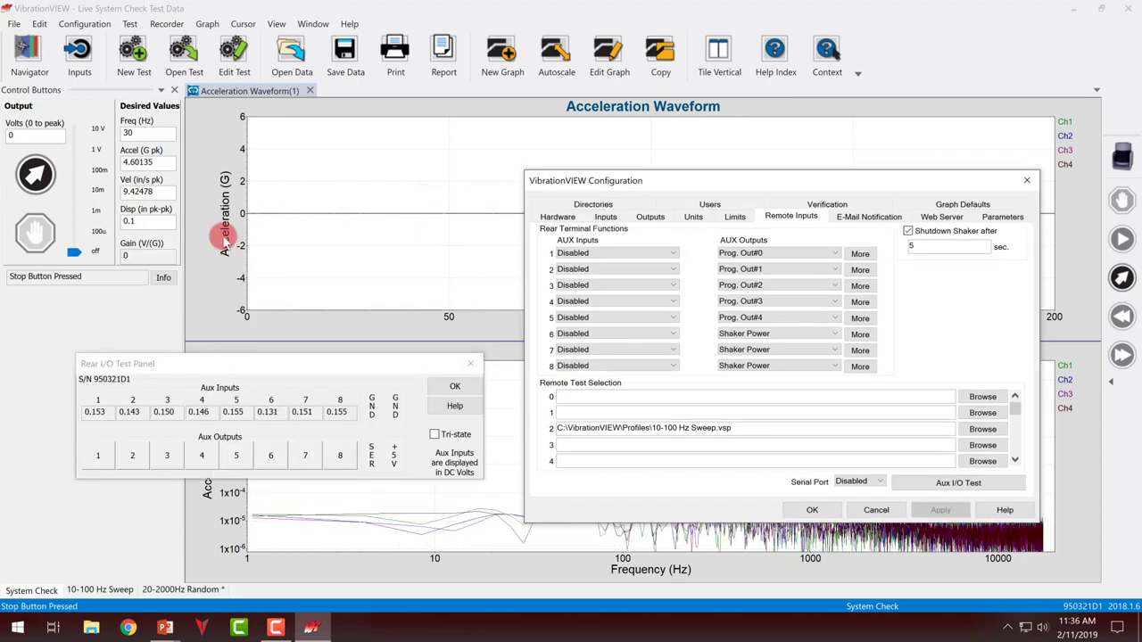
Step: Power up the shaker and run System Check as a ~4 G sine with Shaker Power outputs 6–8 active
left_click(32, 172)
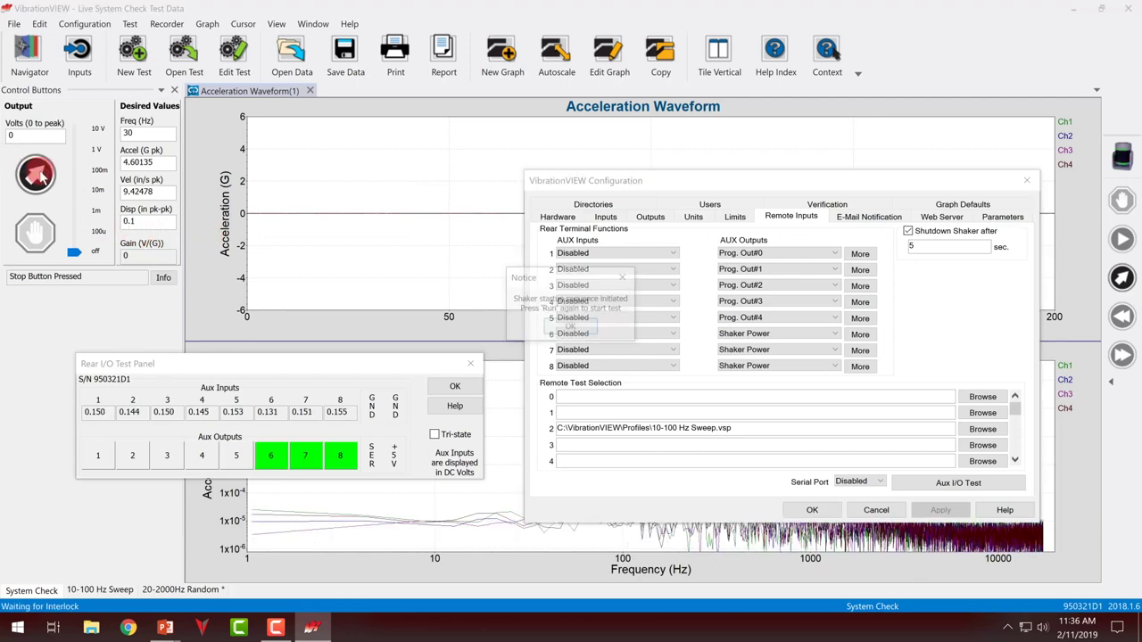
left_click(570, 326)
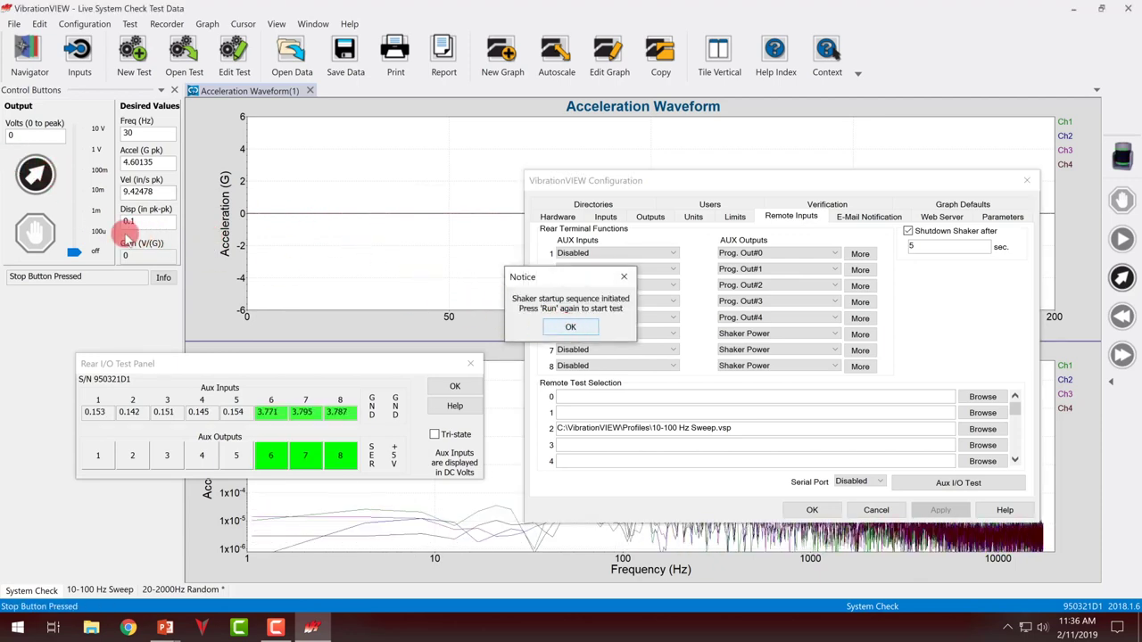
left_click(50, 181)
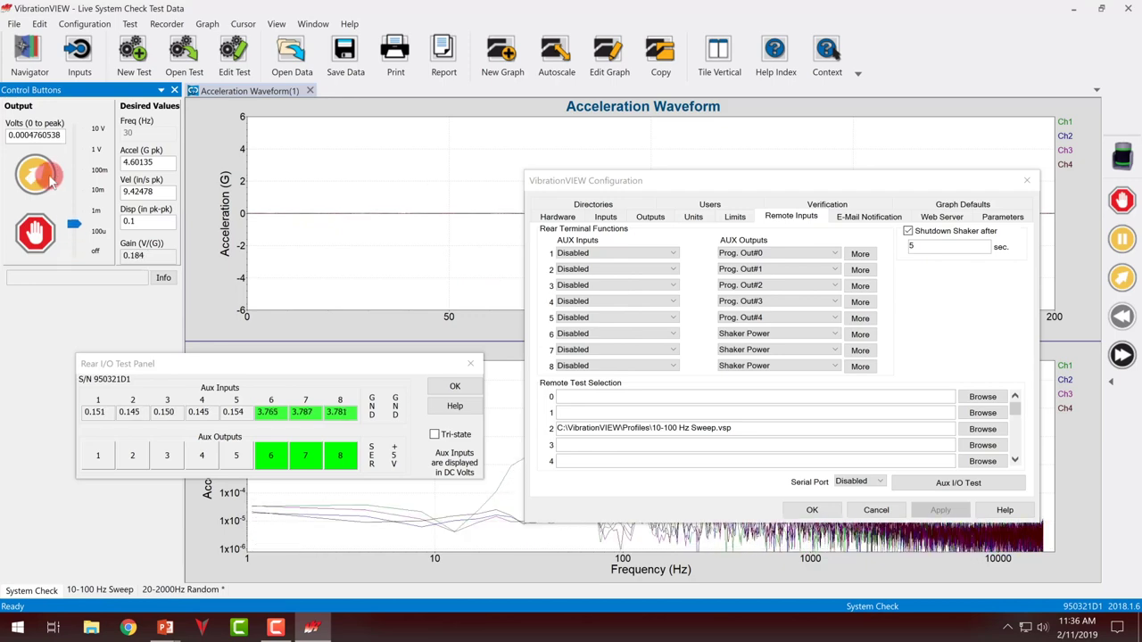
left_click(302, 241)
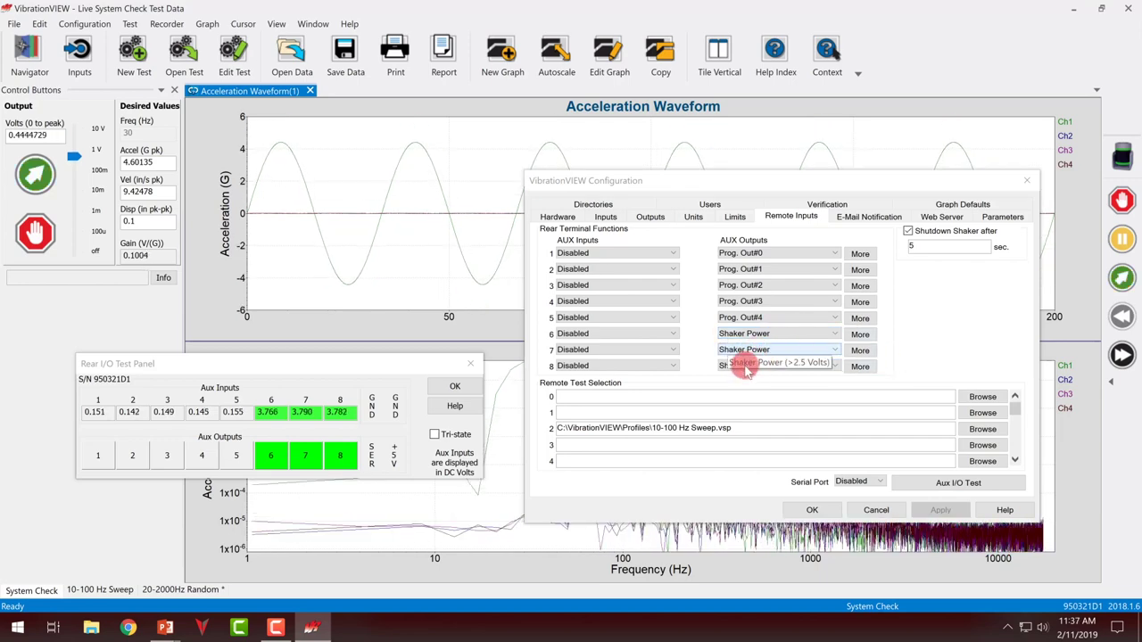
Step: Stop the System Check test and switch the amplifier off
left_click(35, 234)
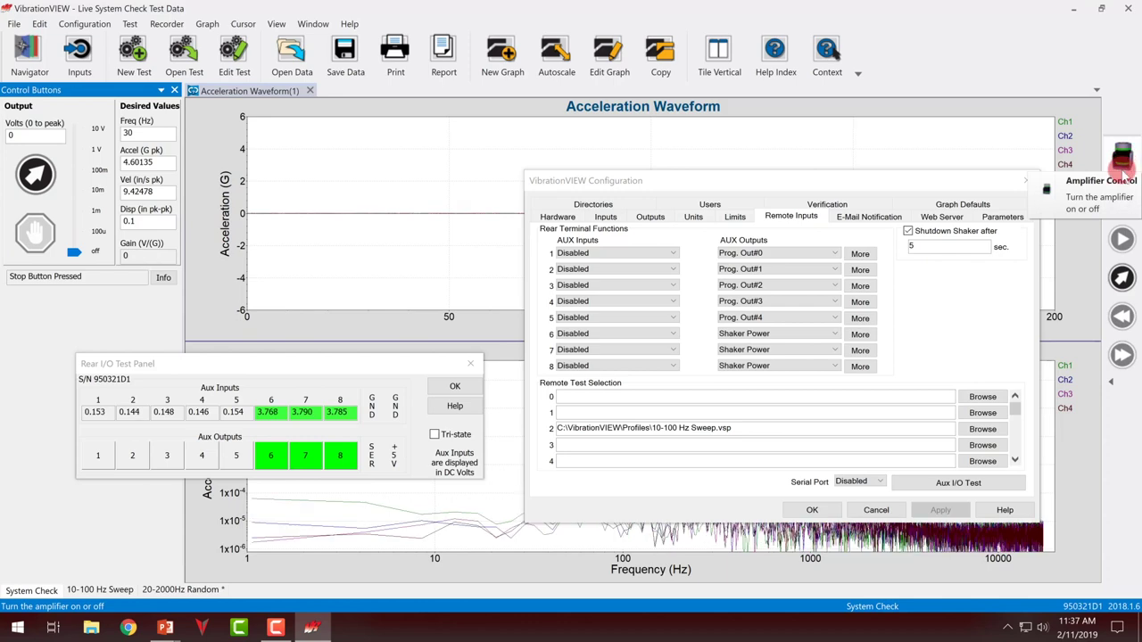
left_click(1126, 144)
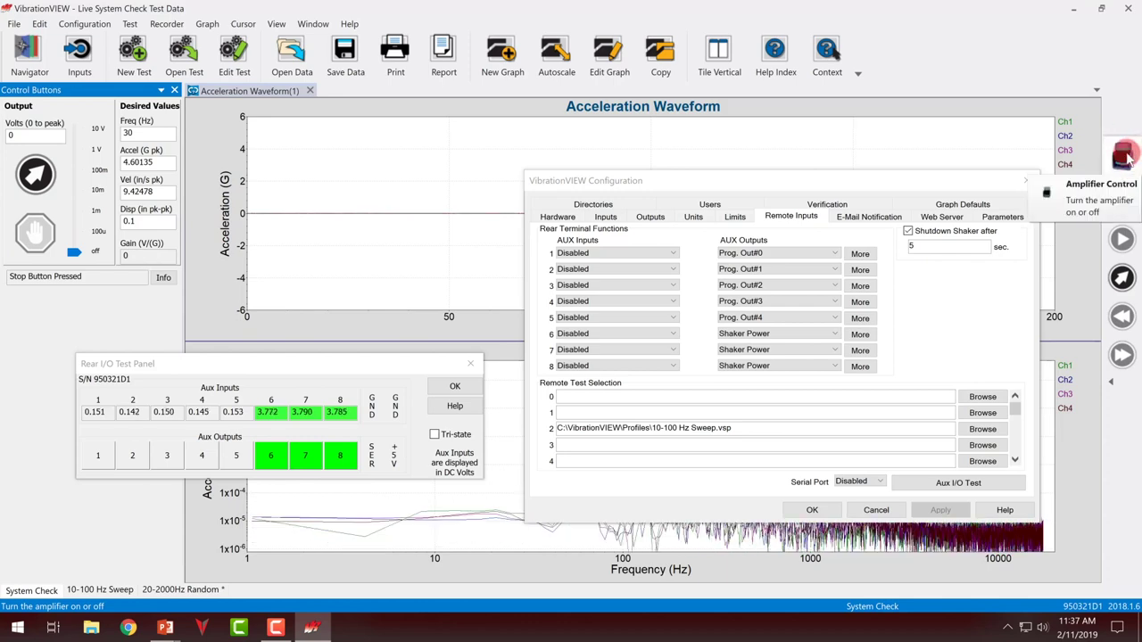
left_click(535, 344)
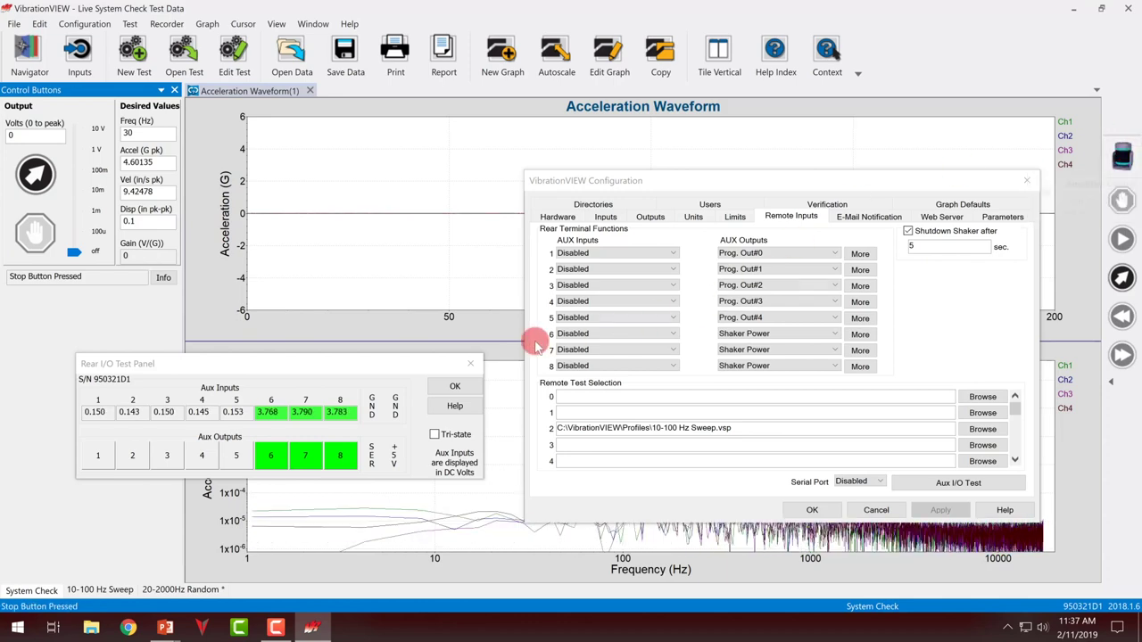
Step: Watch Aux Outputs 6, 7 and 8 switch off in turn in the Rear I/O Test Panel
left_click(268, 457)
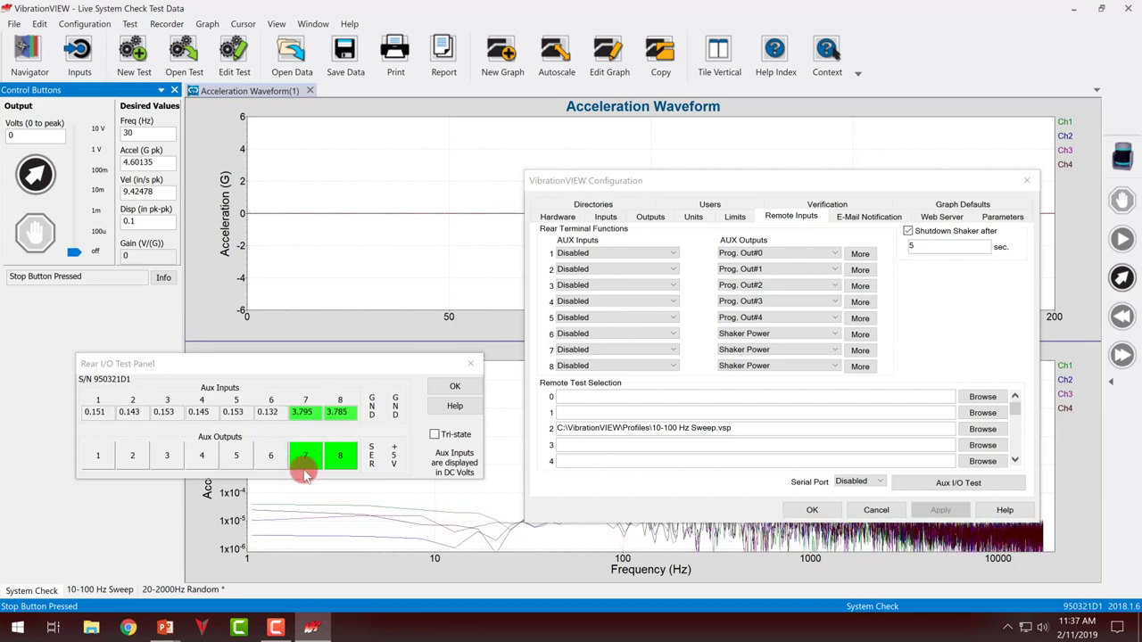
left_click(303, 459)
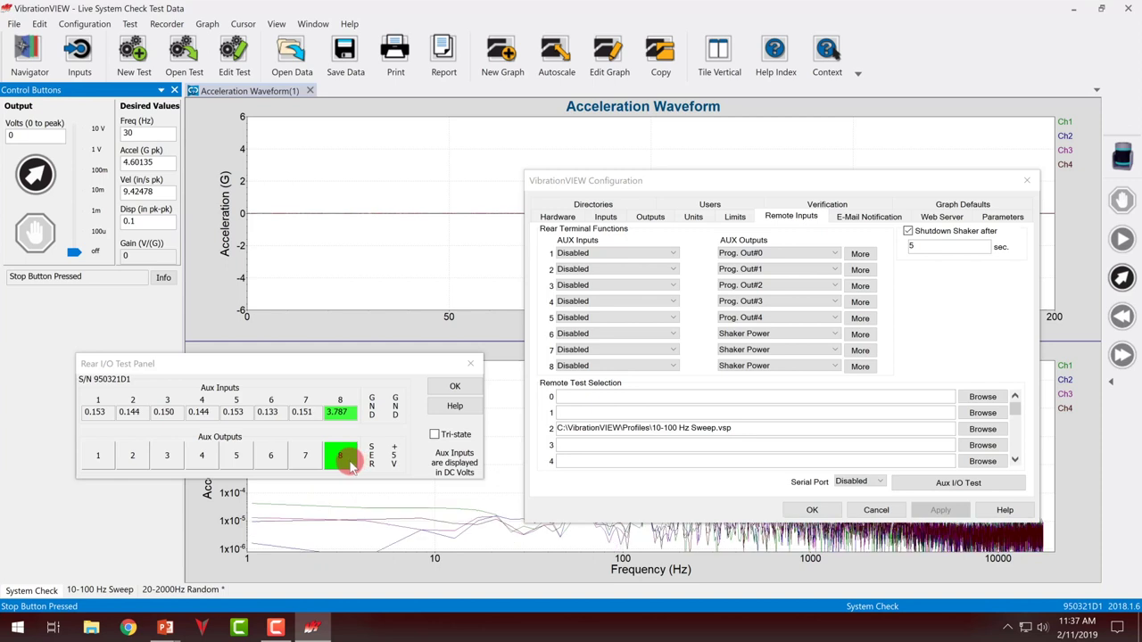
left_click(351, 466)
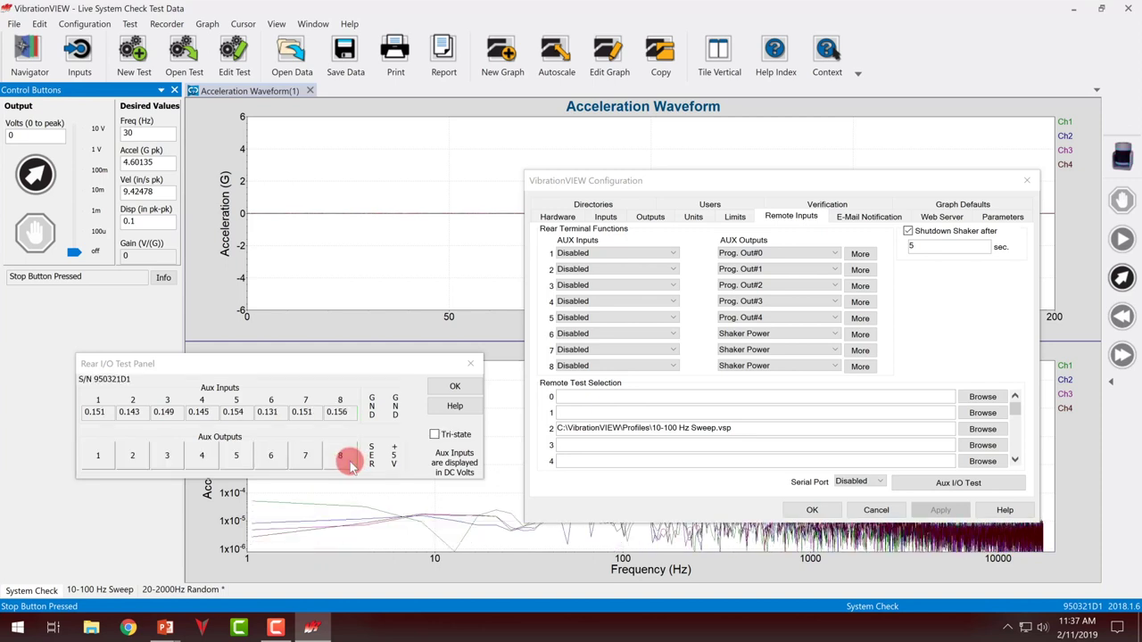